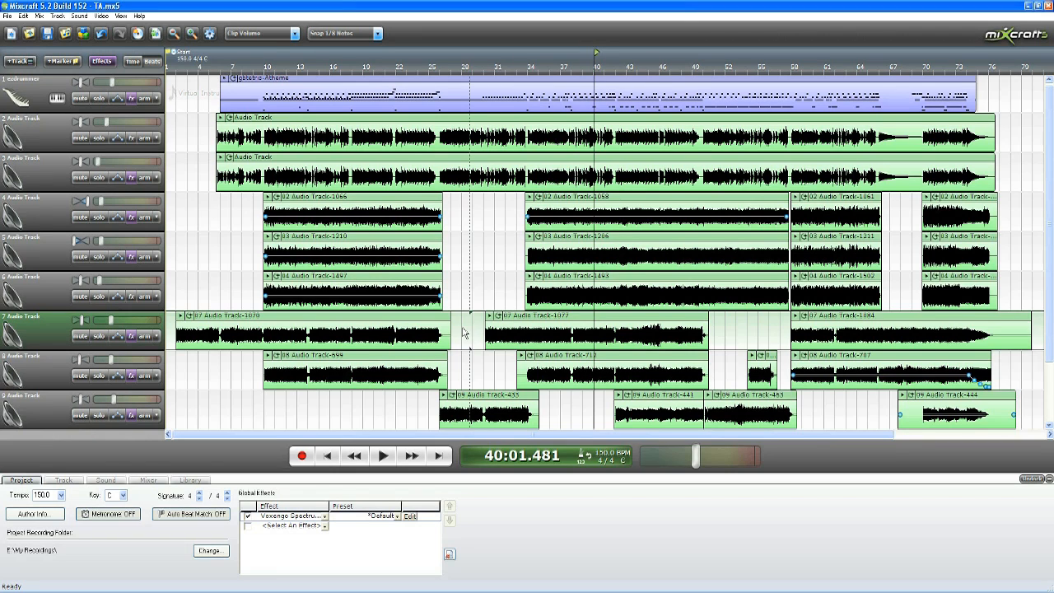
# Open the global Voxengo Spectrum Analyzer clear of the upper tracks and play the song briefly from about bar 40.
pyautogui.click(412, 519)
pyautogui.moveTo(515, 176); pyautogui.dragTo(838, 337)
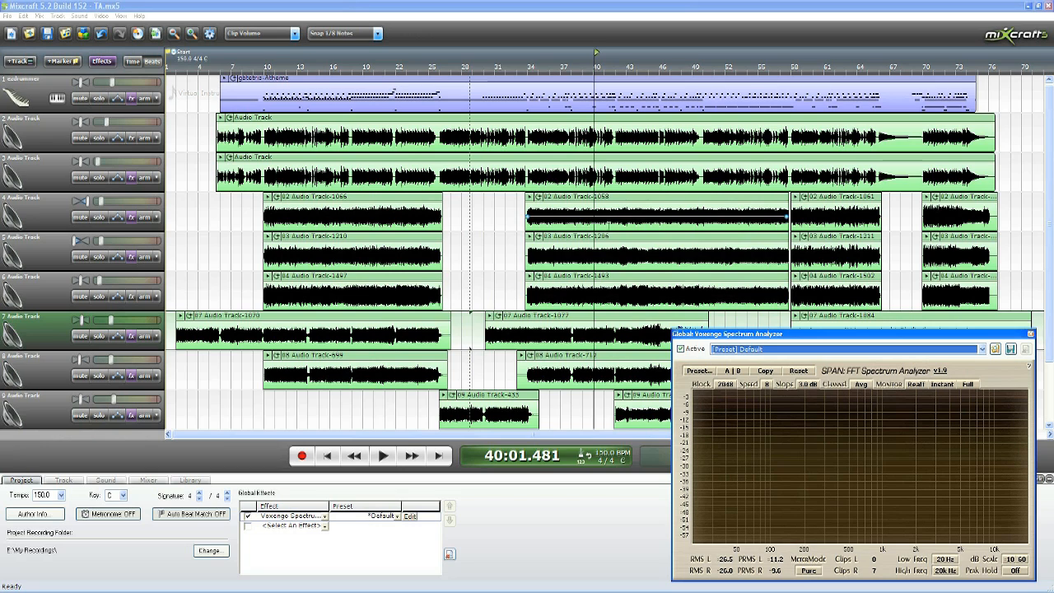
pyautogui.click(494, 63)
pyautogui.click(565, 63)
pyautogui.press('space')
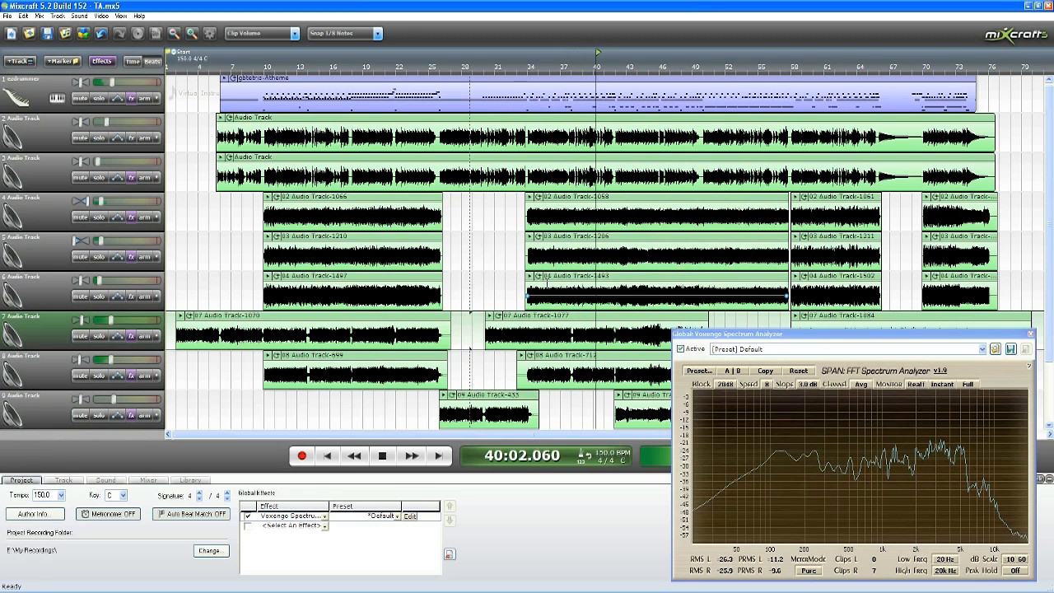
pyautogui.press('space')
pyautogui.scroll(3, 434, 295)
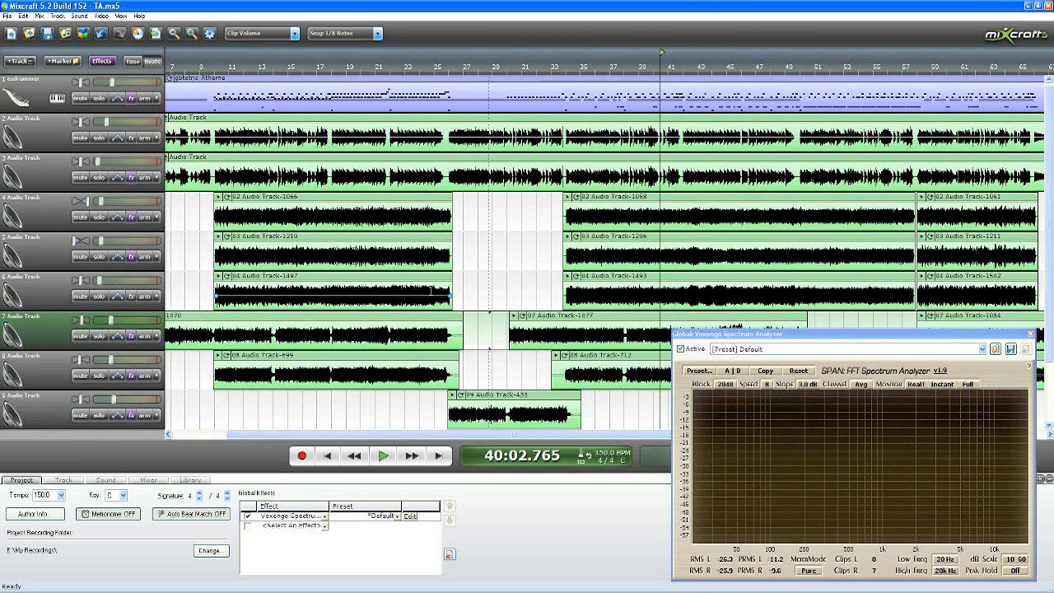
pyautogui.scroll(-3, 430, 295)
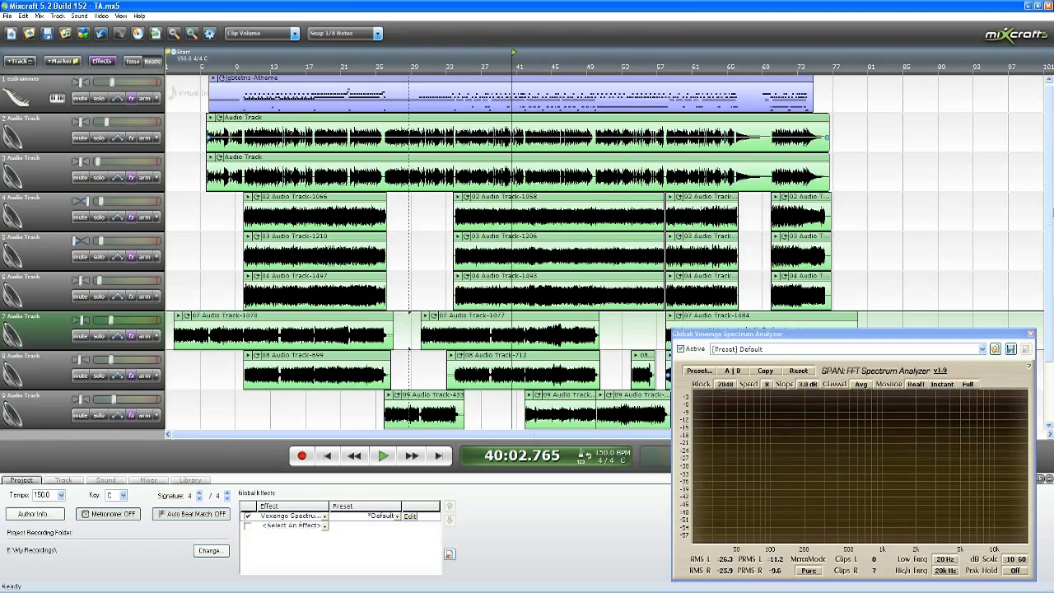
pyautogui.scroll(-1, 1044, 224)
pyautogui.scroll(2, 1045, 224)
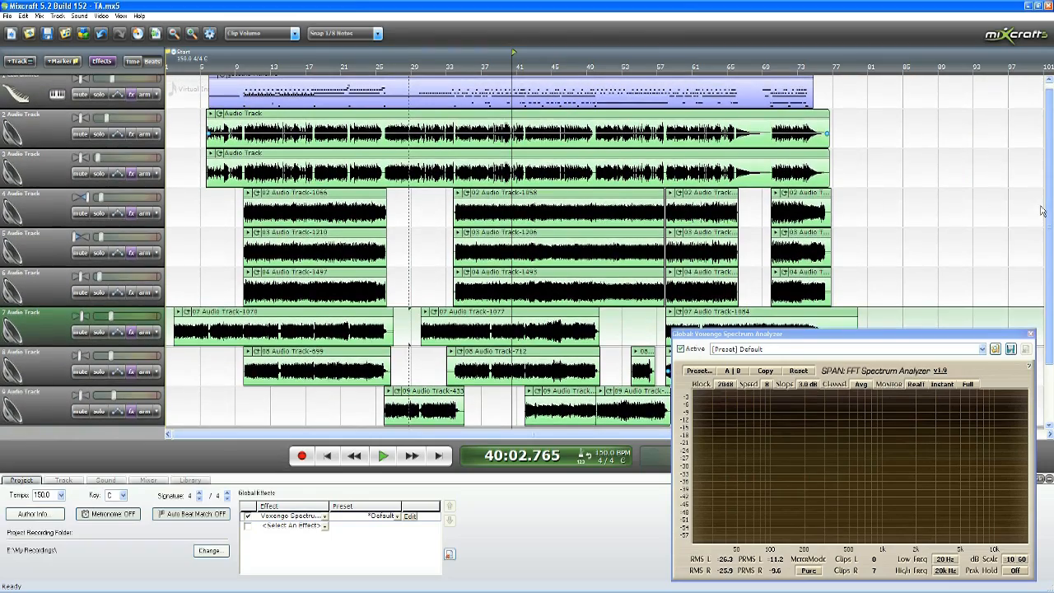
pyautogui.scroll(2, 1040, 214)
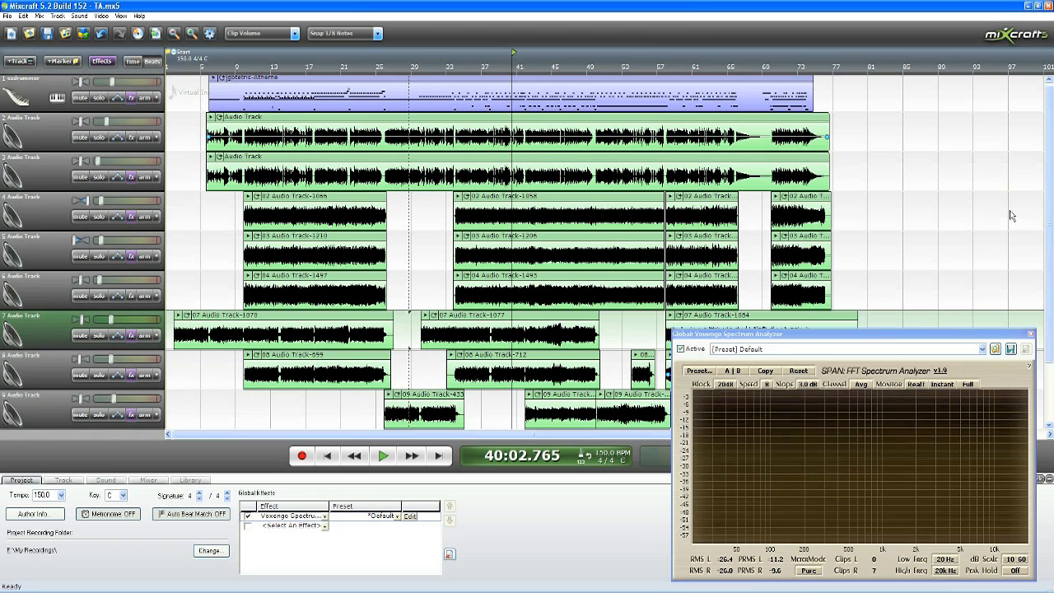
pyautogui.scroll(1, 1049, 190)
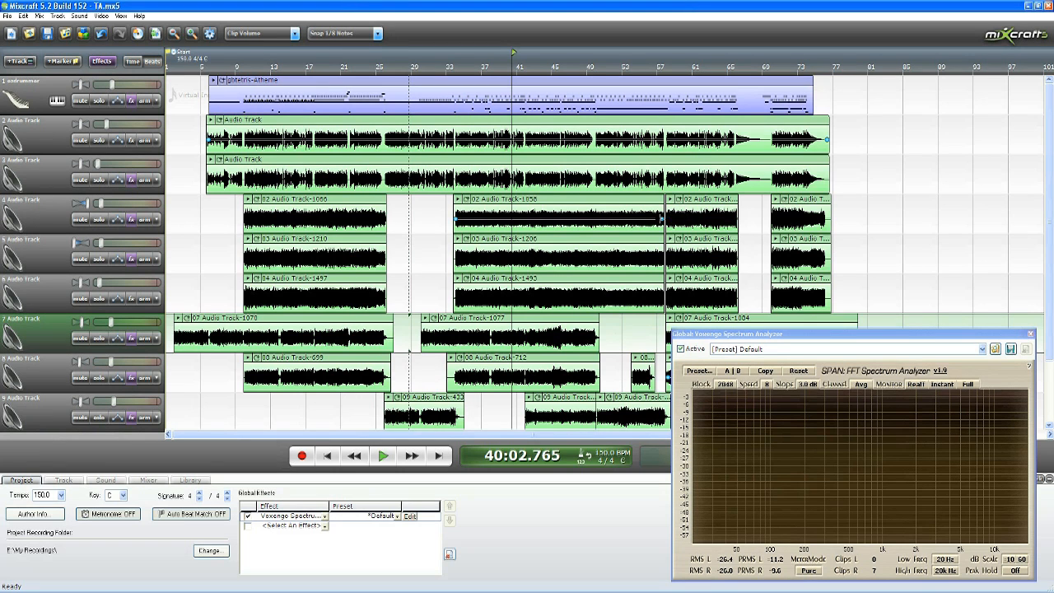
pyautogui.scroll(1, 576, 178)
pyautogui.click(509, 63)
pyautogui.scroll(-1, 564, 172)
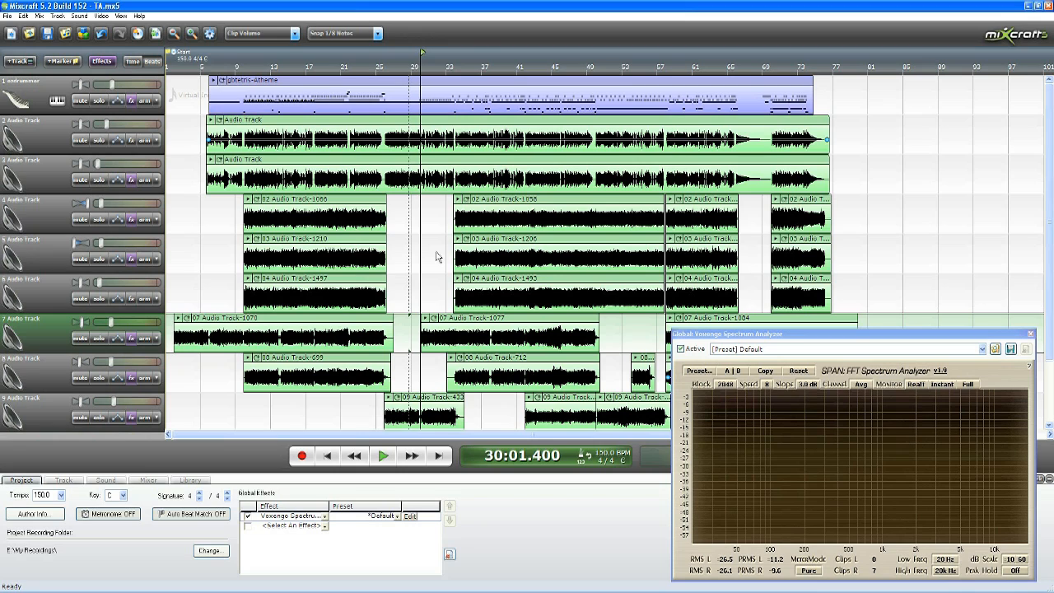
pyautogui.scroll(3, 438, 257)
pyautogui.scroll(-3, 461, 243)
# Raise the spectrum analyzer window and play the song from bar 34 to examine the full mix's frequency curve.
pyautogui.moveTo(812, 336); pyautogui.dragTo(813, 267)
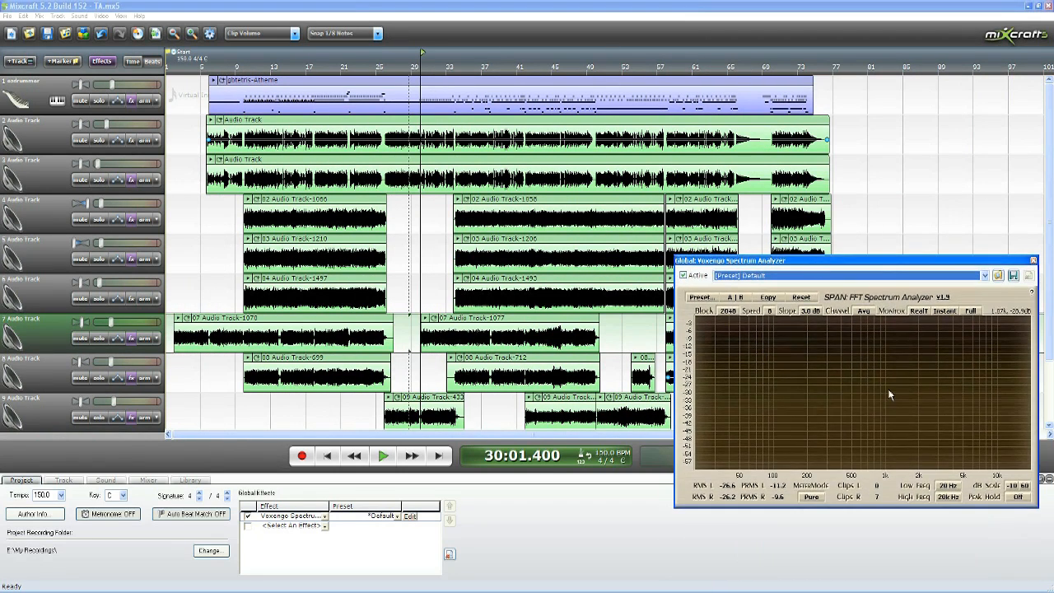
pyautogui.click(460, 62)
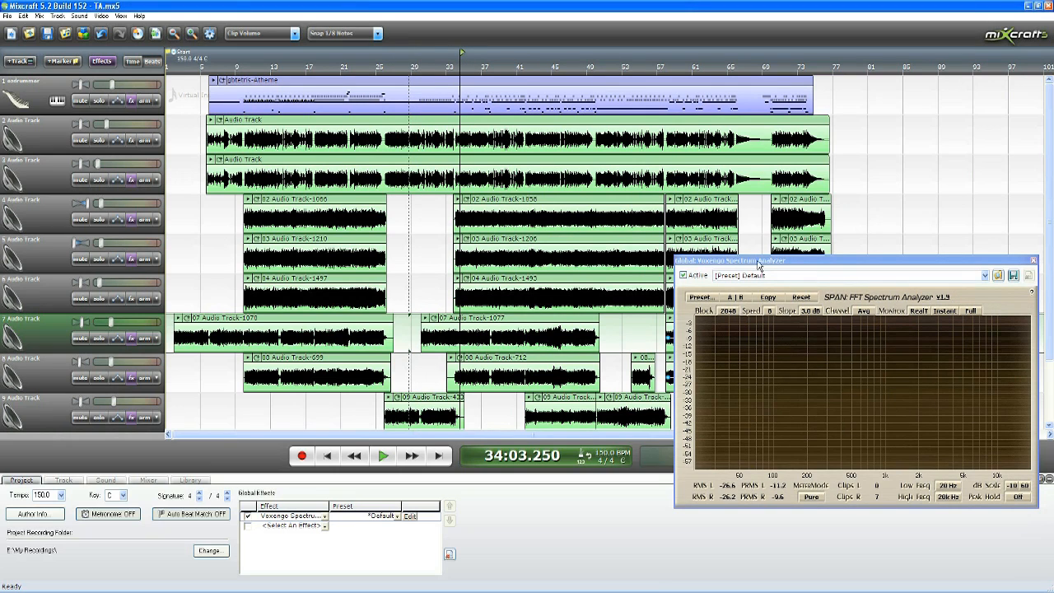
pyautogui.press('space')
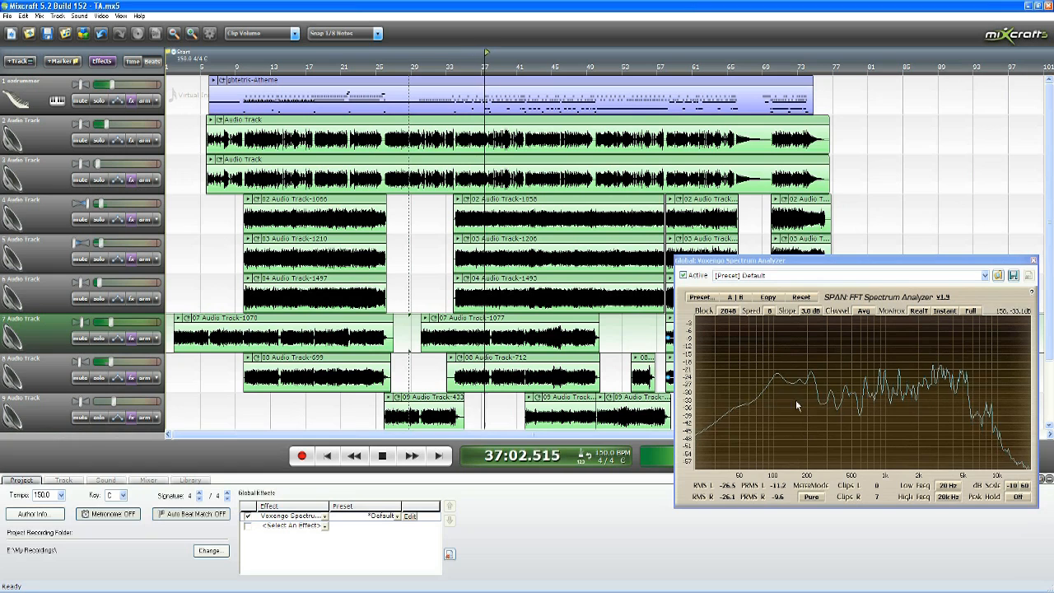
pyautogui.press('space')
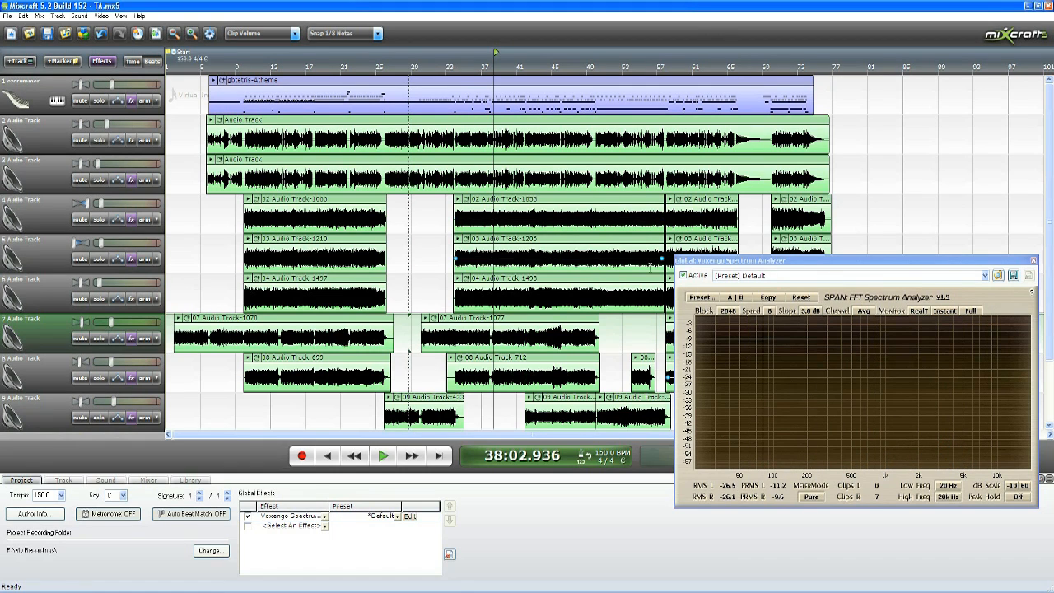
# Move the spectrum analyzer window clear of the master level meter and start playback from bar 35.
pyautogui.moveTo(488, 69); pyautogui.dragTo(483, 69)
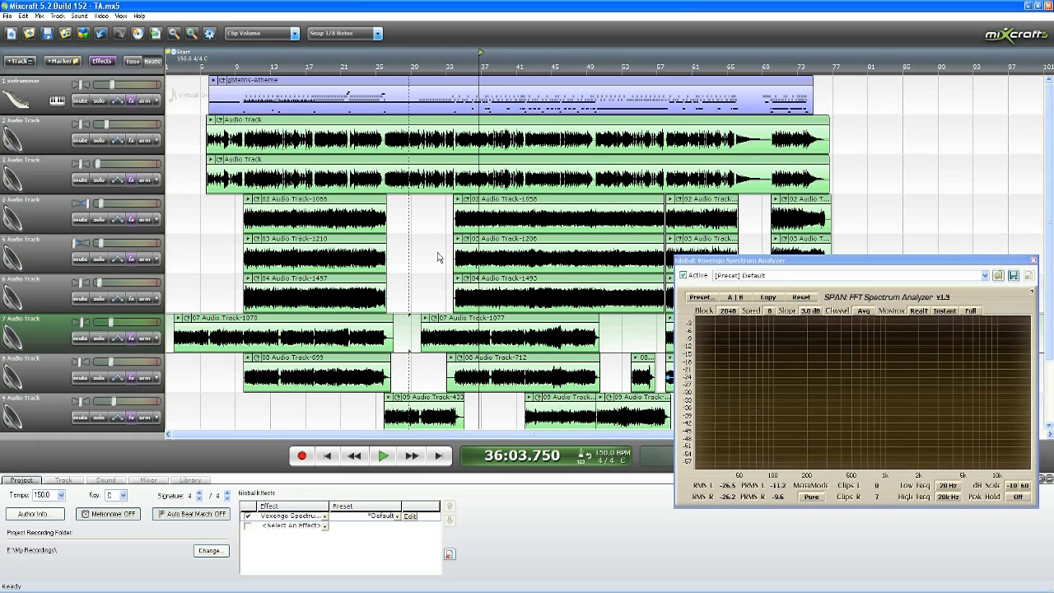
pyautogui.scroll(1, 439, 257)
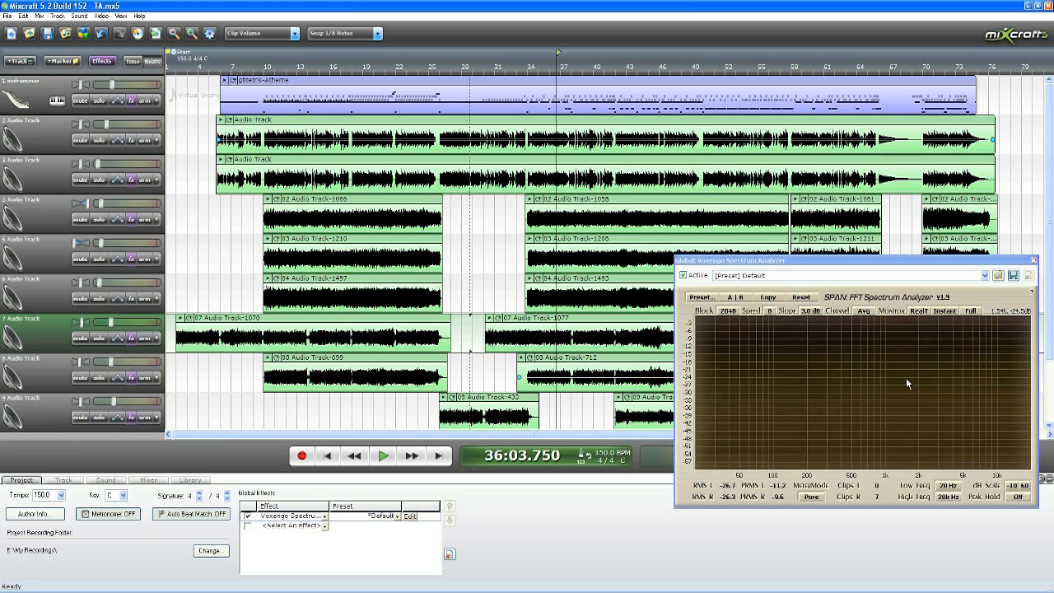
pyautogui.moveTo(807, 260); pyautogui.dragTo(776, 192)
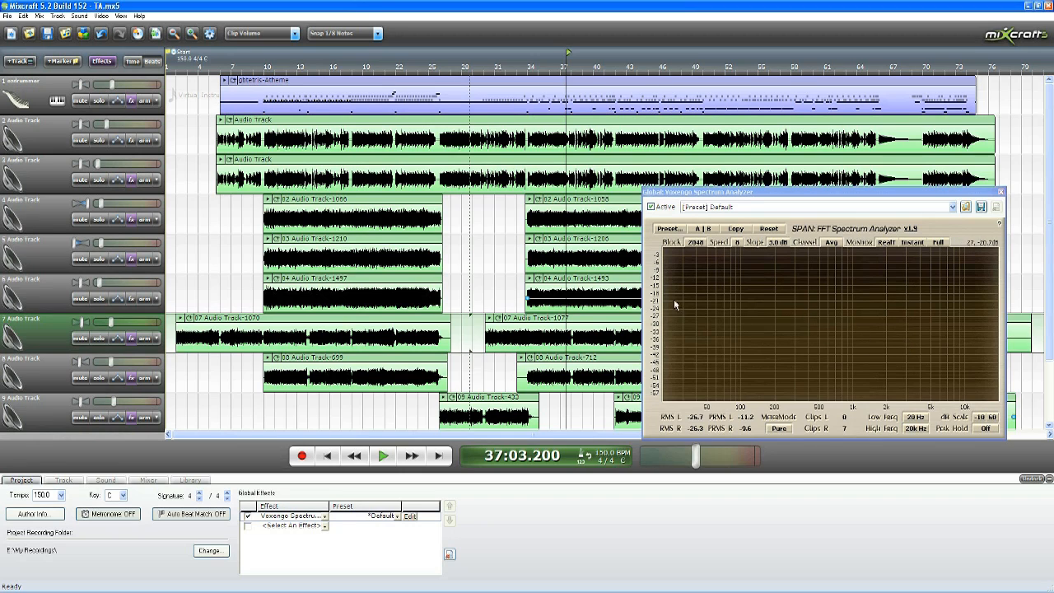
pyautogui.click(543, 64)
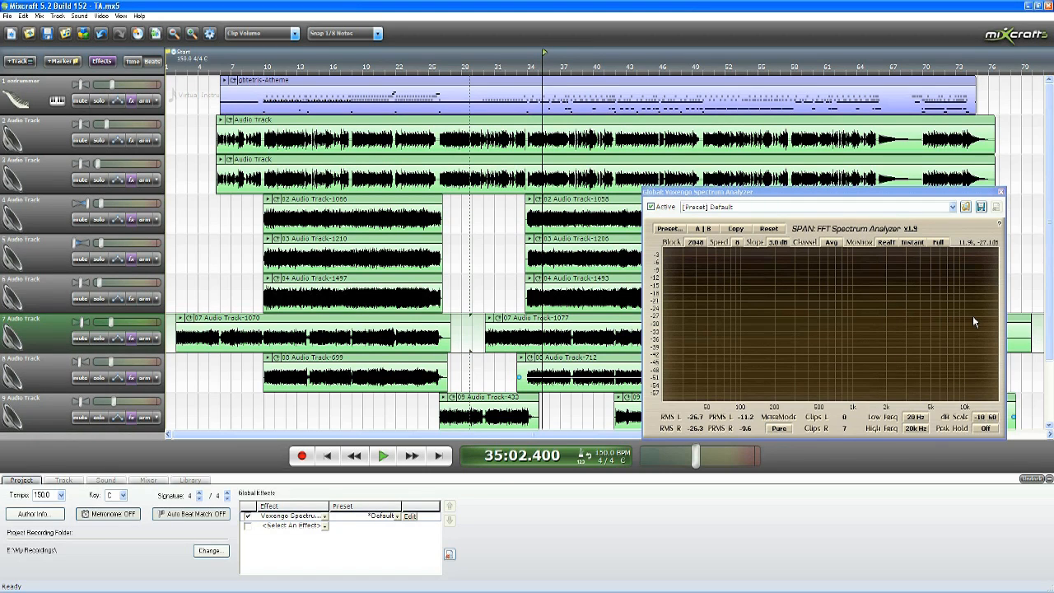
pyautogui.click(383, 456)
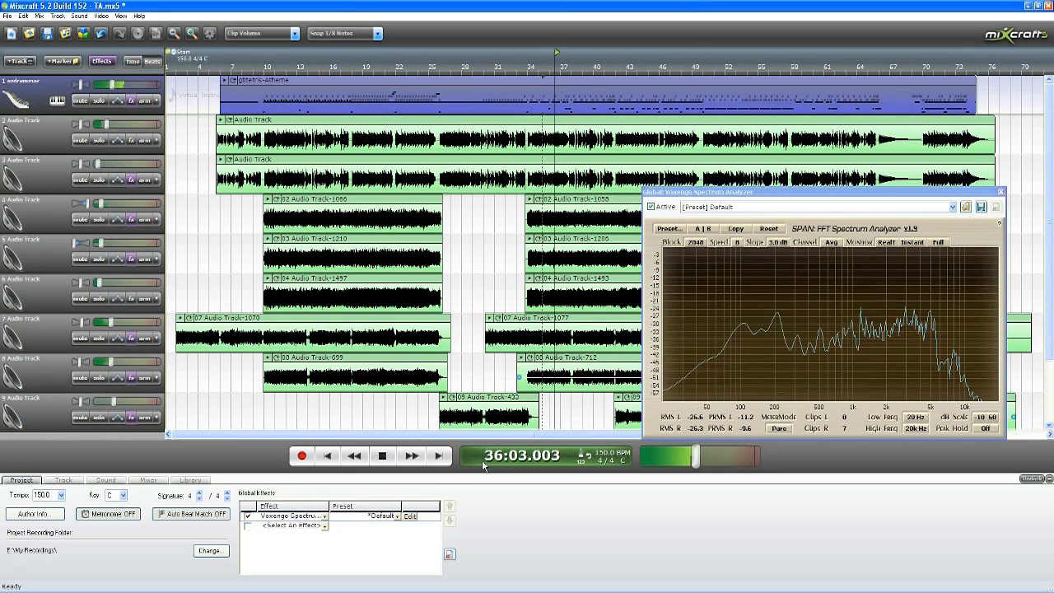
# Solo audio tracks 7, 8 and 9 during playback to examine their spectrum, and release the three solos.
pyautogui.click(99, 339)
pyautogui.click(99, 378)
pyautogui.click(99, 418)
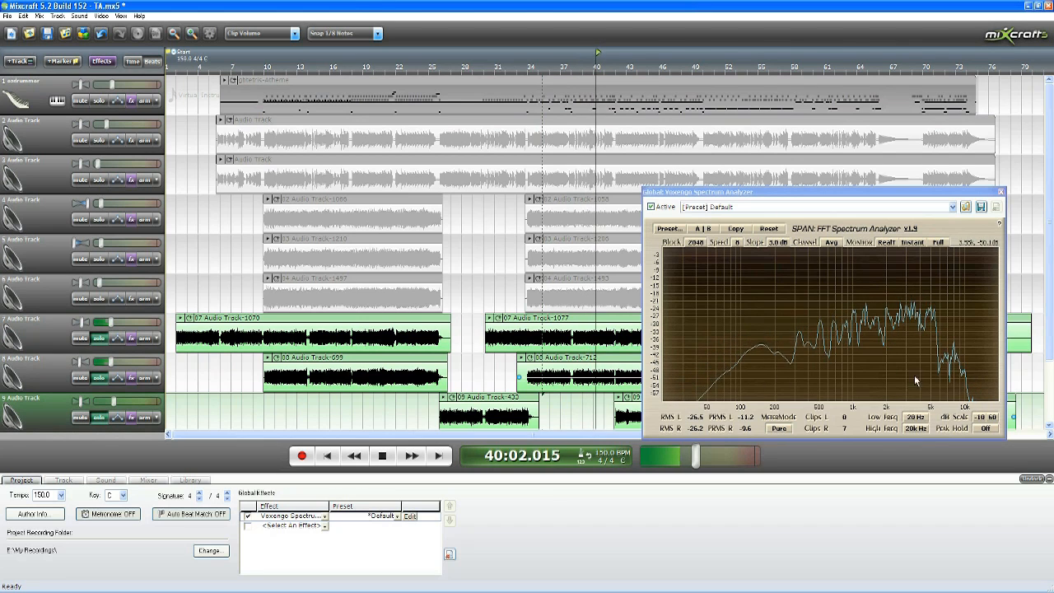
pyautogui.click(99, 418)
pyautogui.click(99, 378)
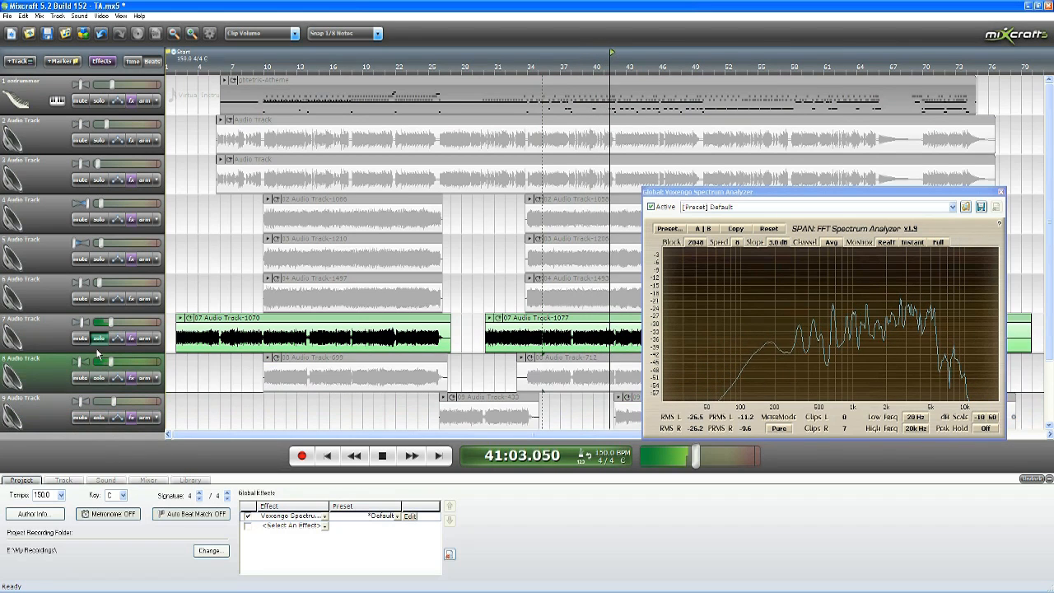
pyautogui.click(99, 338)
# Solo audio tracks 3 and 2 to examine their low-frequency content, release both solos and stop playback.
pyautogui.click(98, 180)
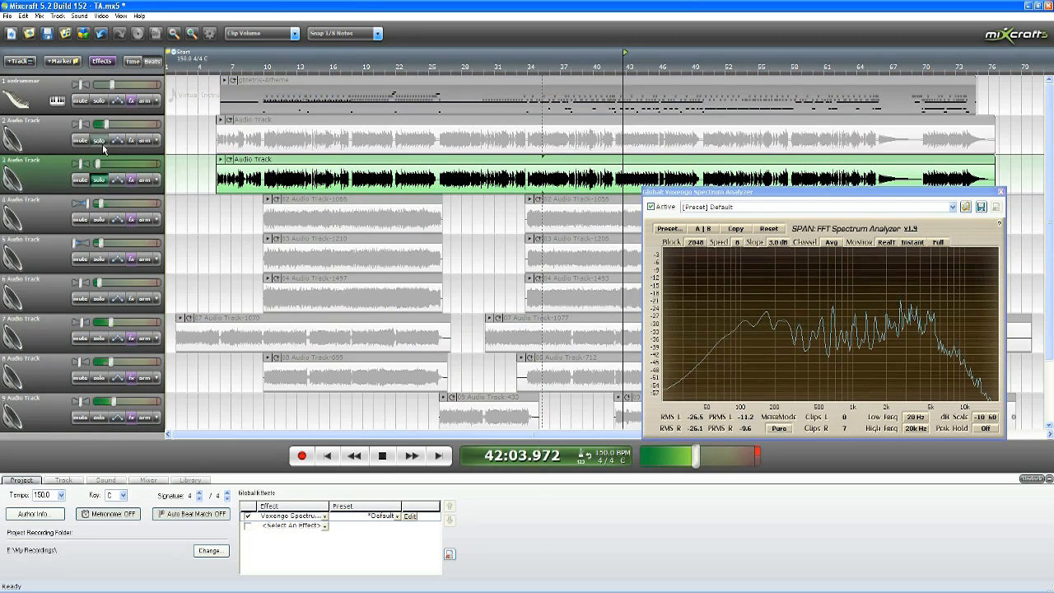
pyautogui.click(98, 141)
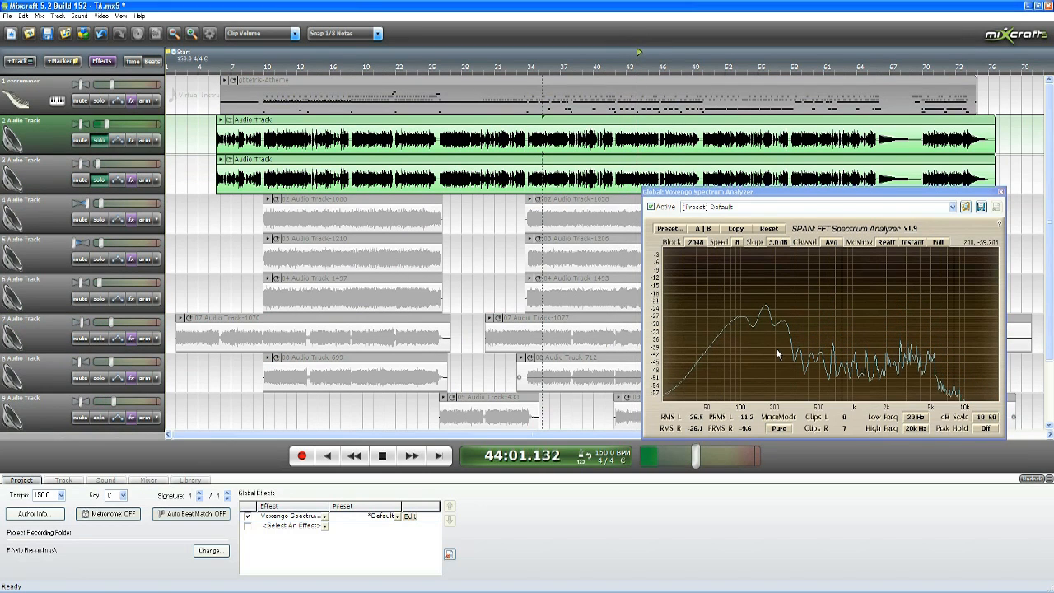
pyautogui.click(97, 141)
pyautogui.click(99, 179)
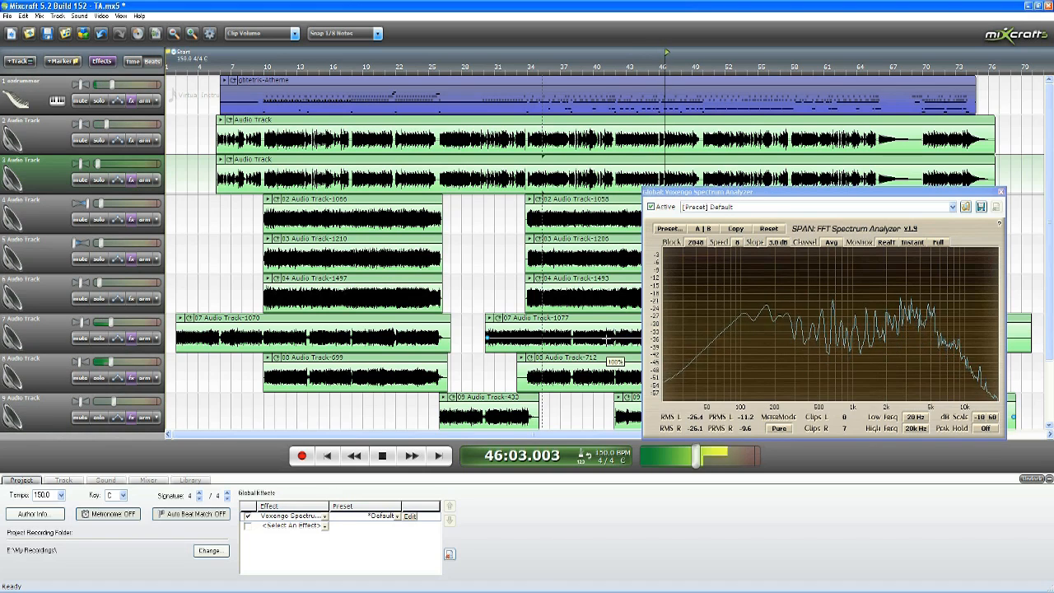
pyautogui.press('space')
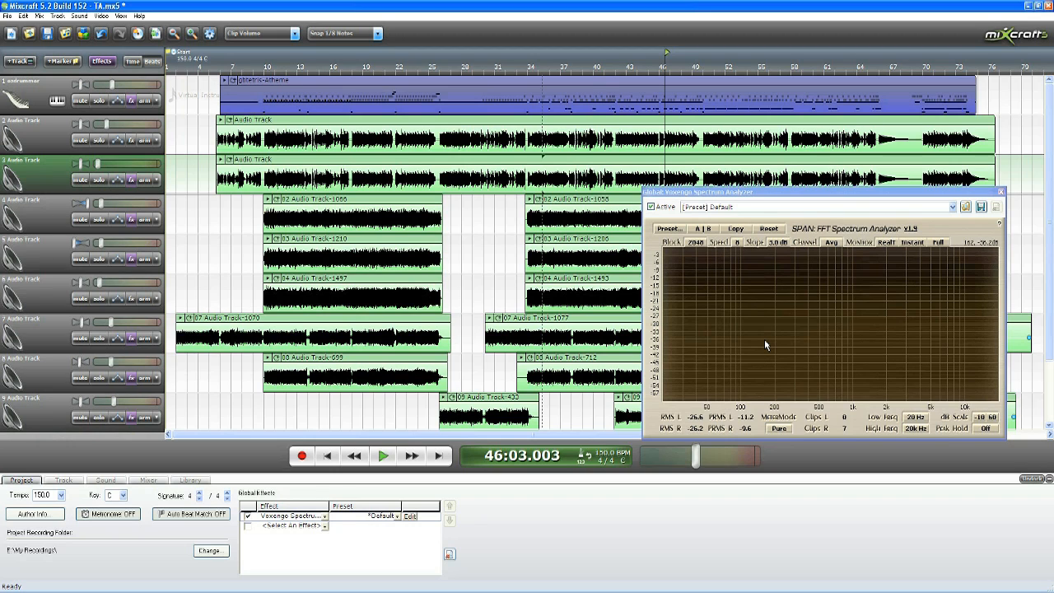
# Solo the ezdrummer track and disable Acoustica Reverb in its effect list.
pyautogui.click(98, 100)
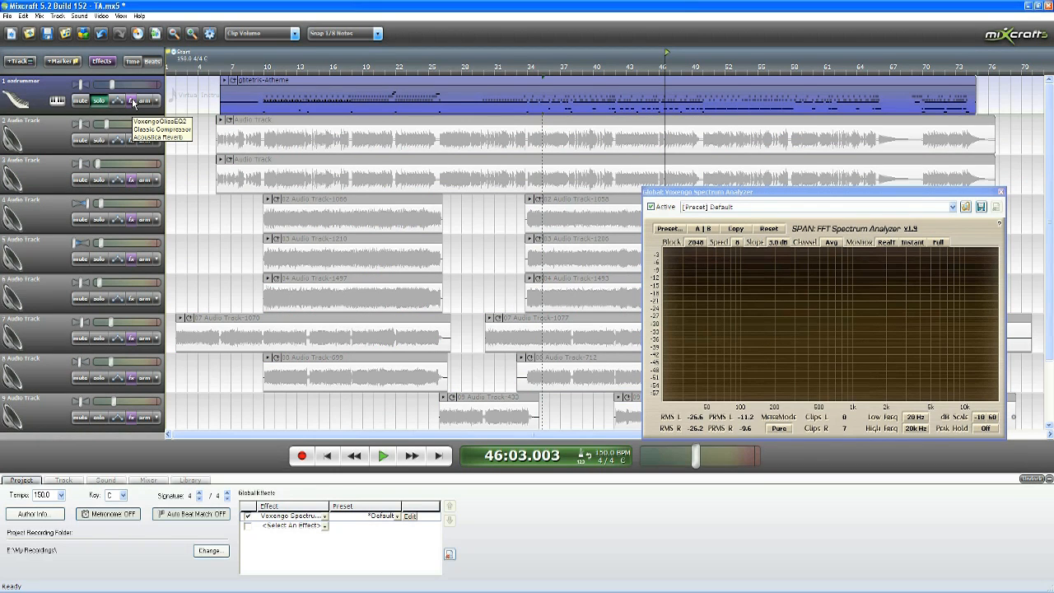
pyautogui.click(132, 102)
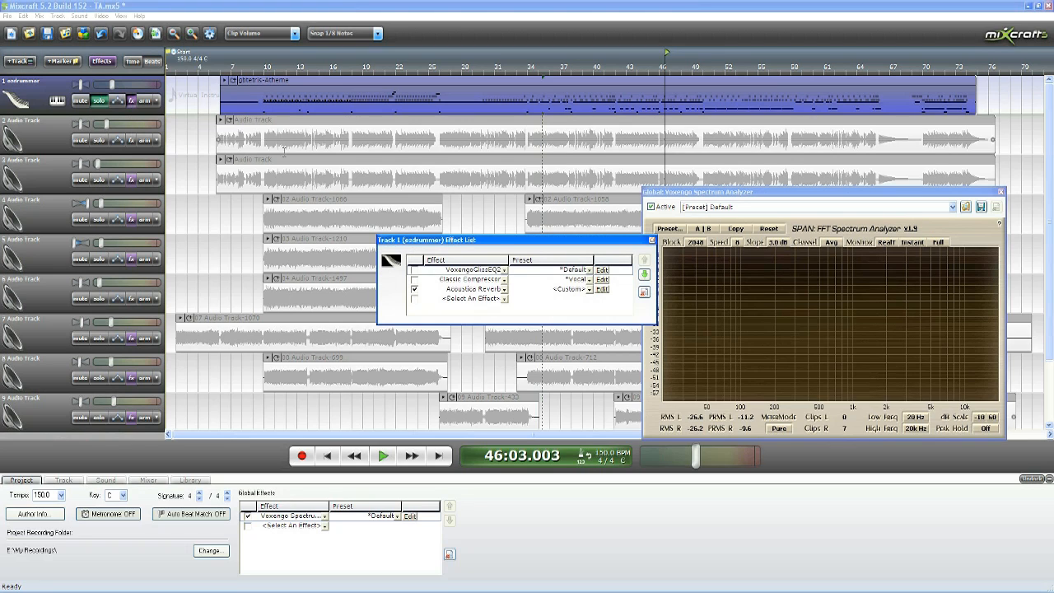
pyautogui.moveTo(541, 248); pyautogui.dragTo(504, 249)
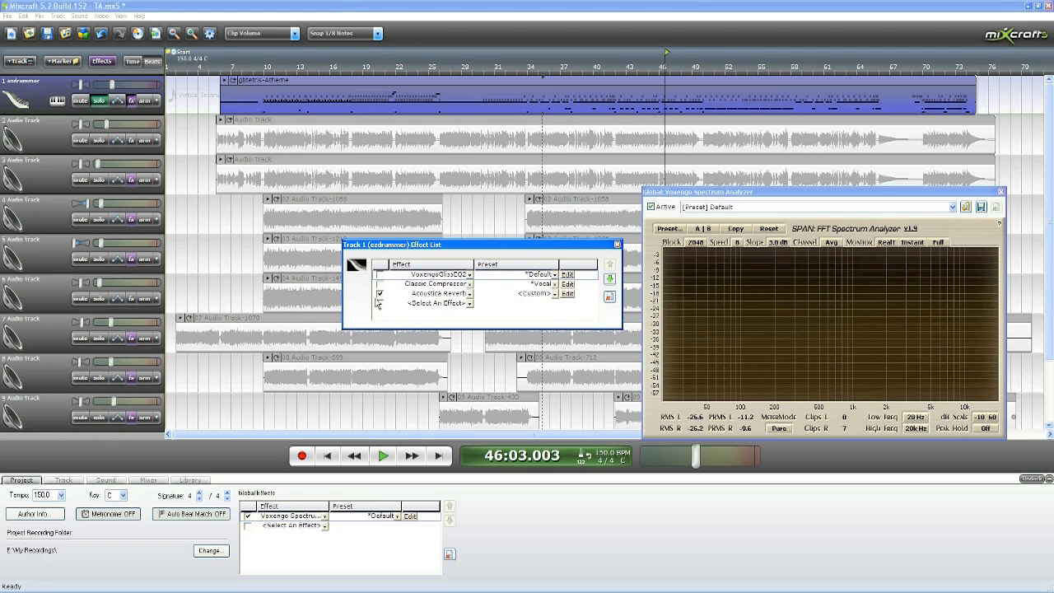
pyautogui.click(379, 295)
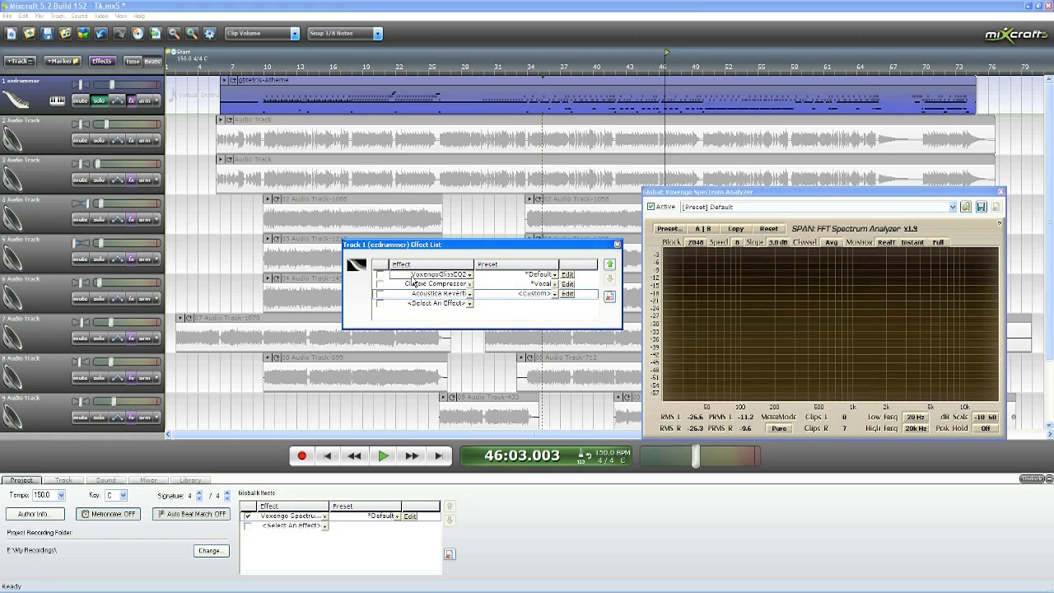
# Open the ezdrummer track's VoxengoGlissEQ2 editor and arrange it beside the effect list and the spectrum analyzer.
pyautogui.click(575, 276)
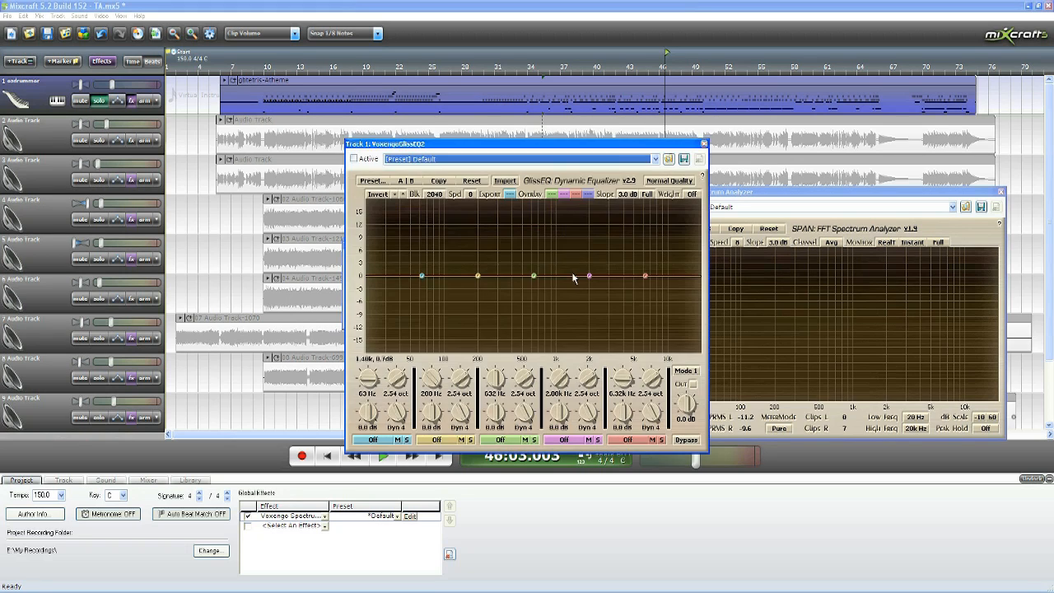
pyautogui.moveTo(573, 147); pyautogui.dragTo(324, 91)
pyautogui.moveTo(509, 243); pyautogui.dragTo(527, 139)
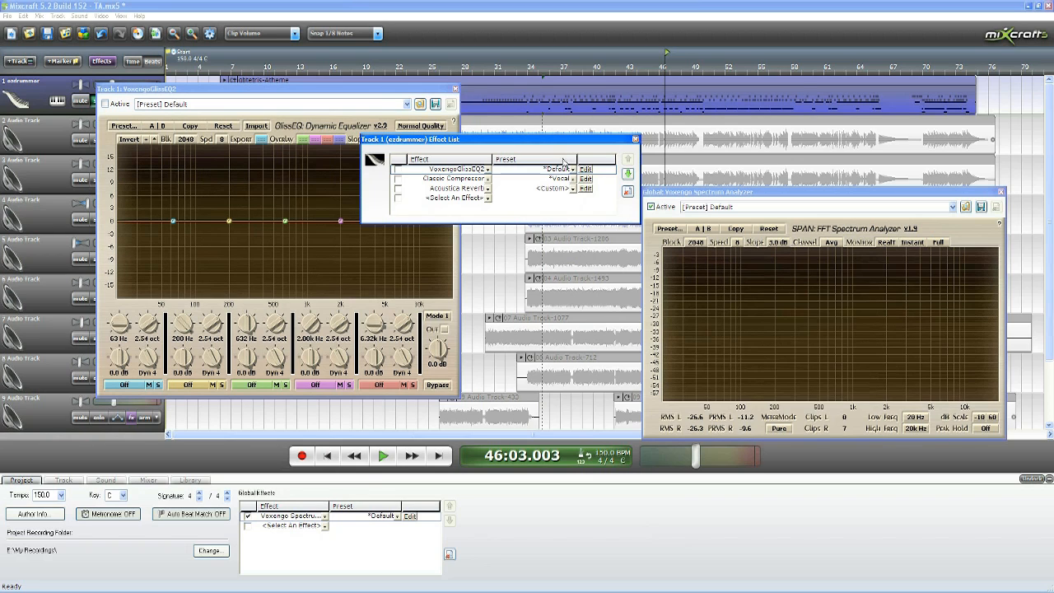
# Add Classic EQ to the ezdrummer track, open its editor and move the effect list out of its way.
pyautogui.click(454, 200)
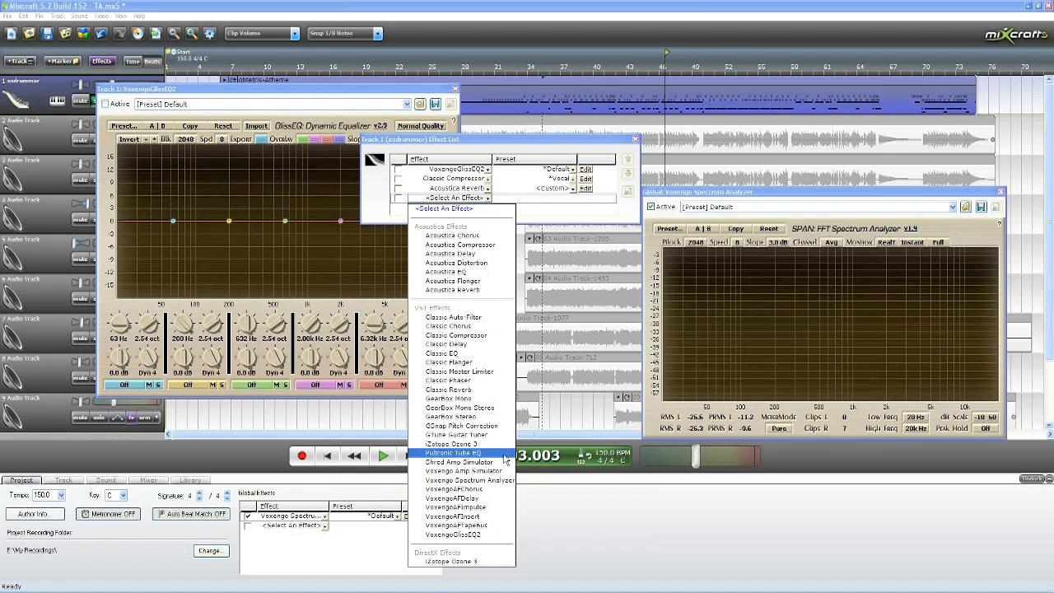
pyautogui.click(449, 346)
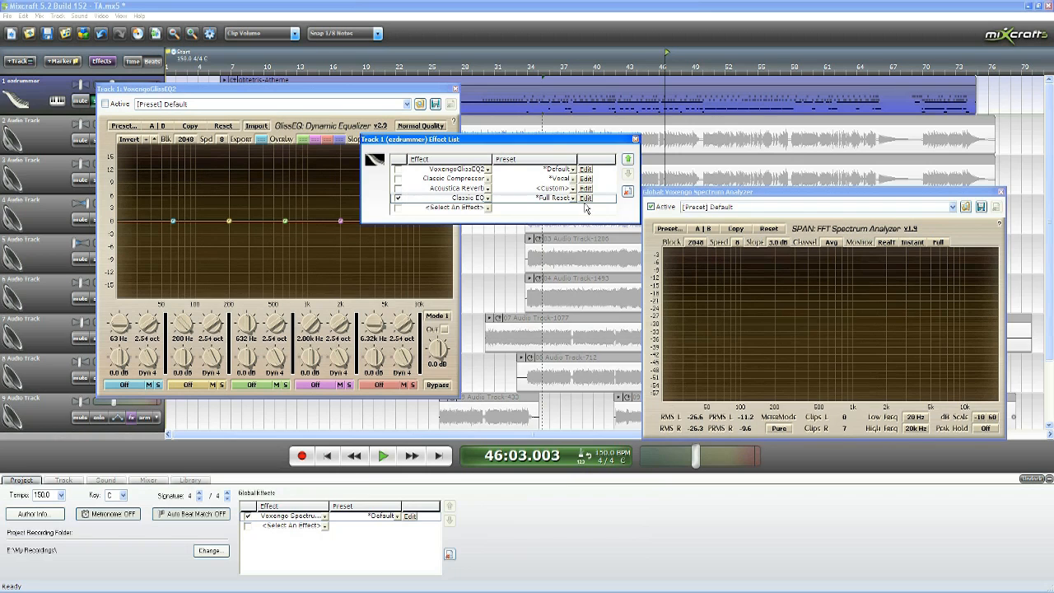
pyautogui.click(585, 198)
pyautogui.moveTo(579, 214); pyautogui.dragTo(762, 151)
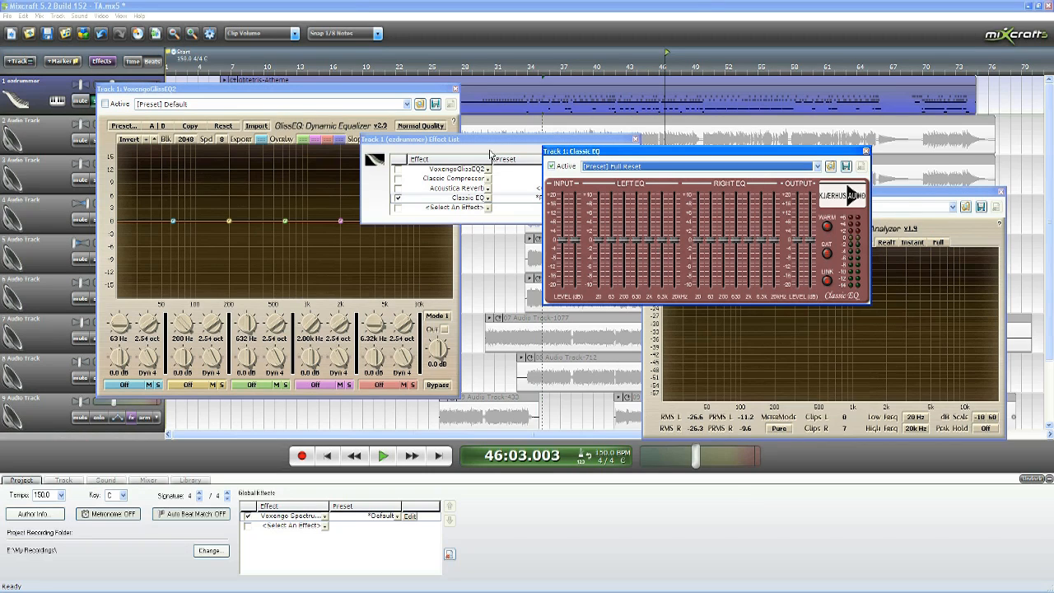
pyautogui.moveTo(487, 148); pyautogui.dragTo(583, 128)
# Set GlissEQ2's third band to Peaking at about 669 Hz with 0.0 dB gain, and bring Classic EQ to the front.
pyautogui.click(286, 222)
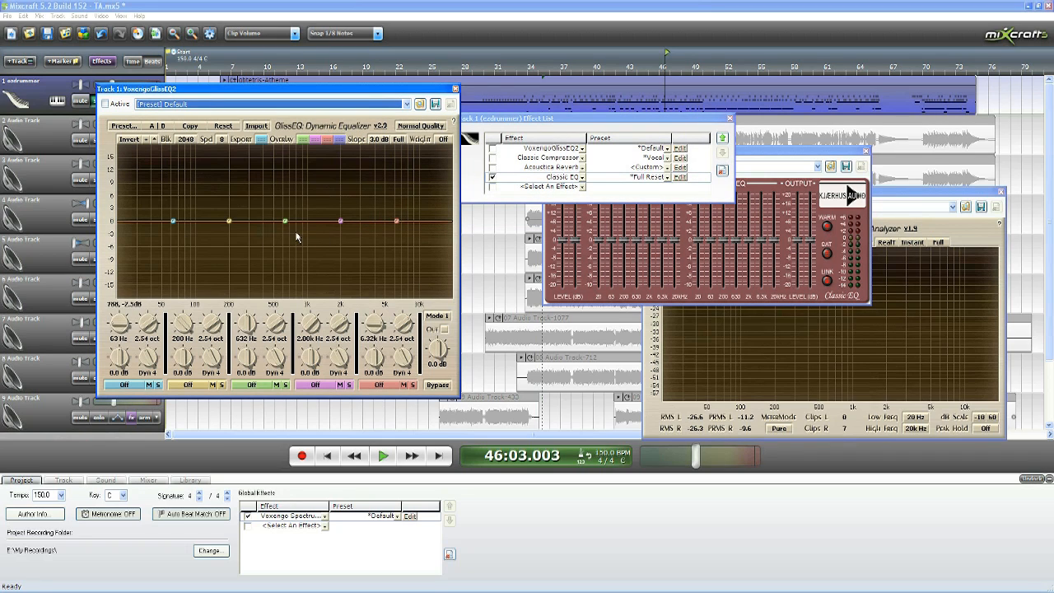
pyautogui.moveTo(286, 229); pyautogui.dragTo(285, 247)
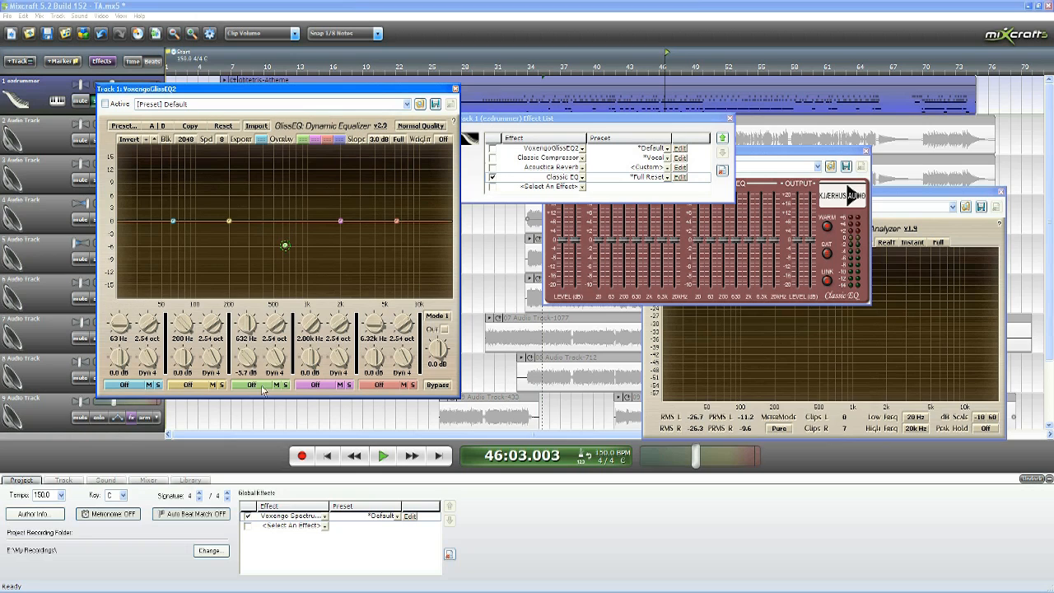
pyautogui.click(262, 385)
pyautogui.click(246, 312)
pyautogui.moveTo(285, 245); pyautogui.dragTo(288, 221)
pyautogui.click(759, 162)
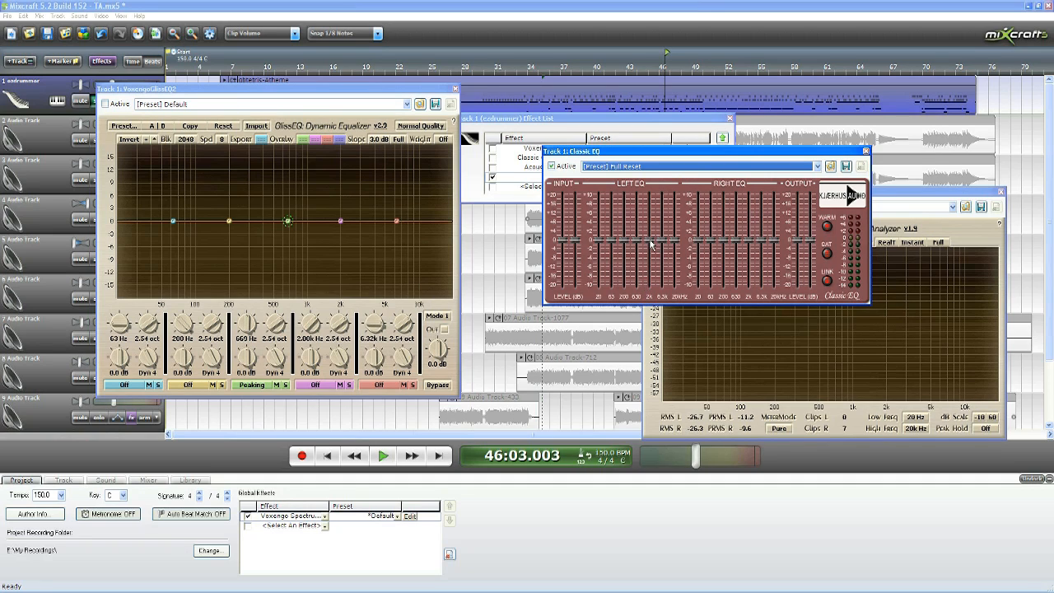
# Display the mixer, bring the spectrum analyzer to the front and play the soloed drums from about bar 40.
pyautogui.moveTo(651, 242)
pyautogui.mouseDown()
pyautogui.moveTo(657, 255)
pyautogui.moveTo(650, 240)
pyautogui.mouseUp()
pyautogui.click(156, 480)
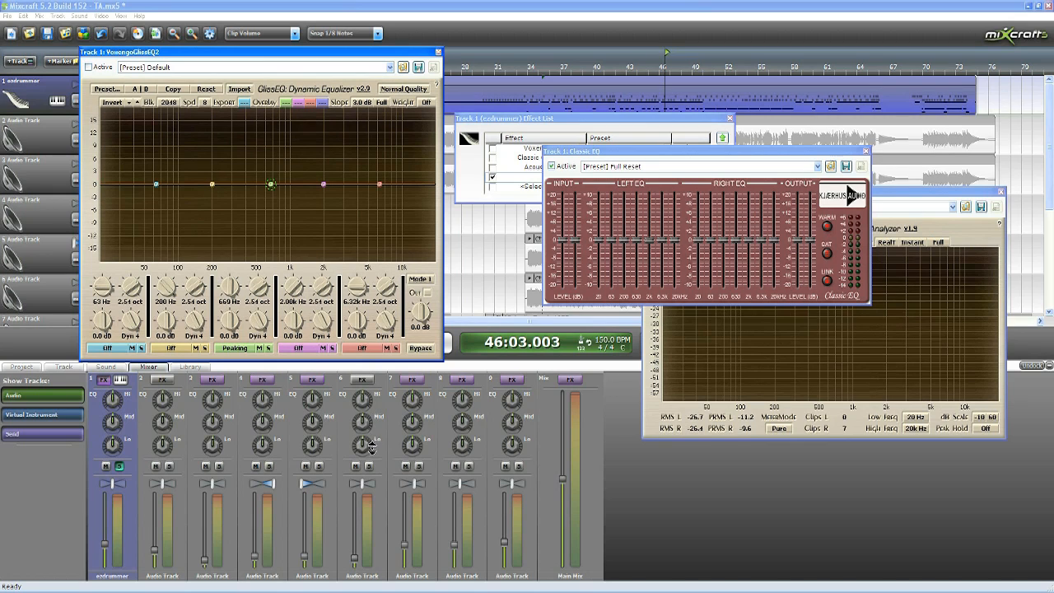
pyautogui.click(904, 201)
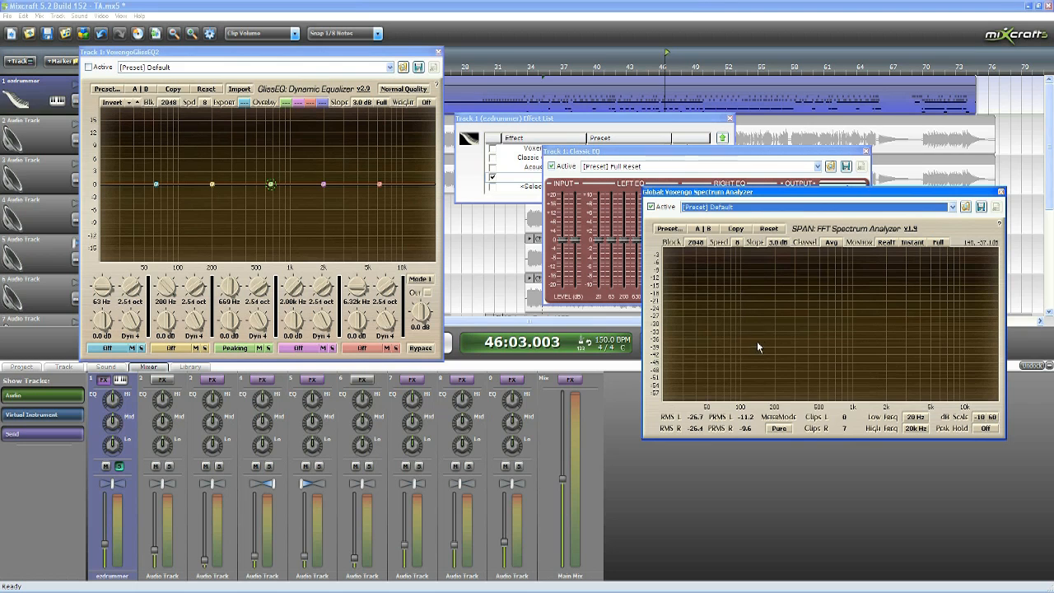
pyautogui.click(606, 68)
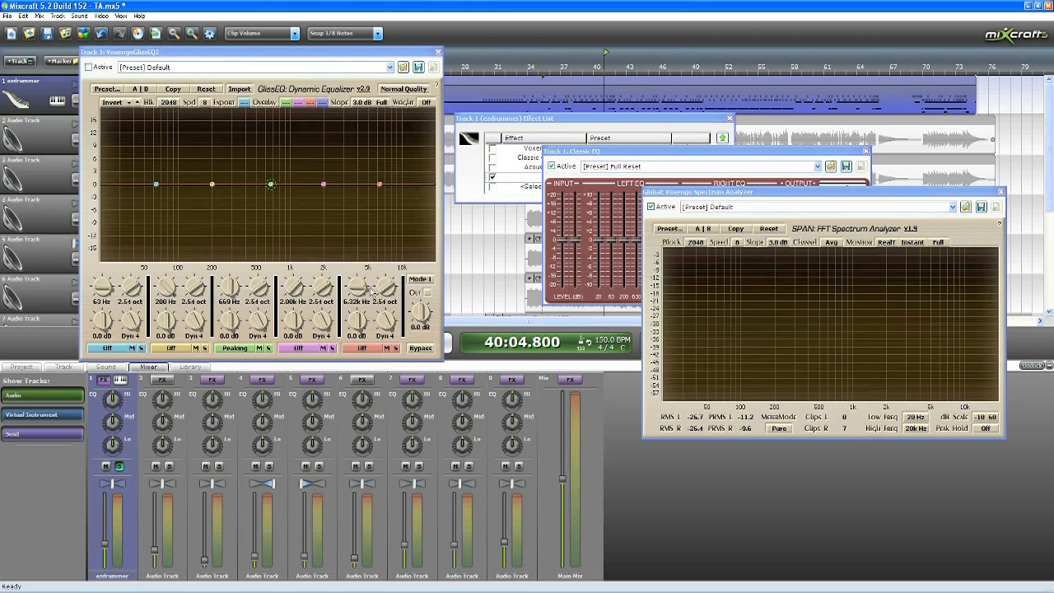
pyautogui.moveTo(383, 51); pyautogui.dragTo(433, 6)
pyautogui.click(383, 342)
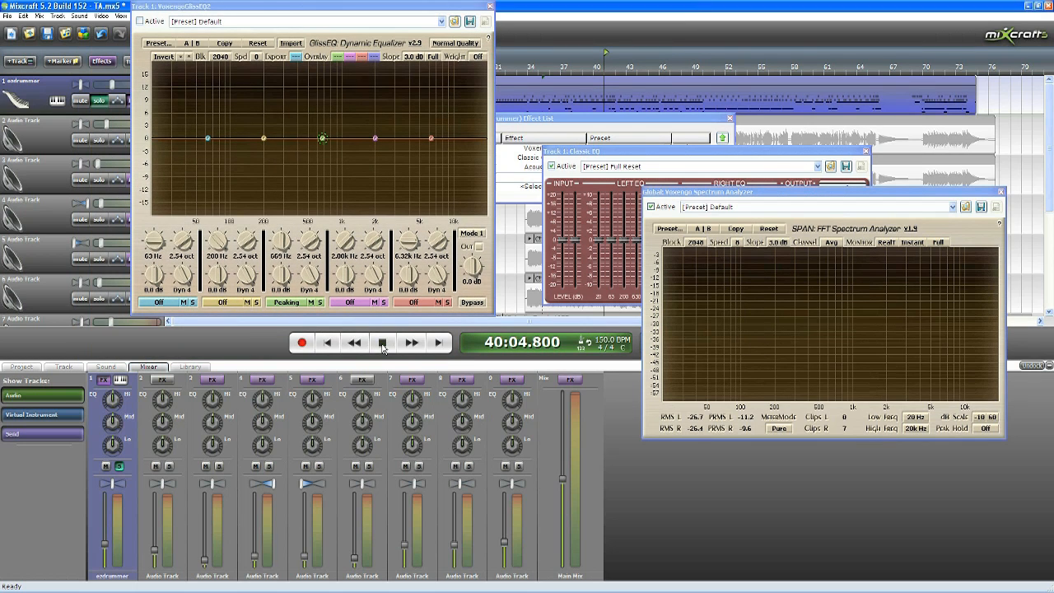
# Try cutting the ezdrummer channel's low and high mixer EQ during playback, restore it and stop.
pyautogui.moveTo(108, 445); pyautogui.dragTo(108, 486)
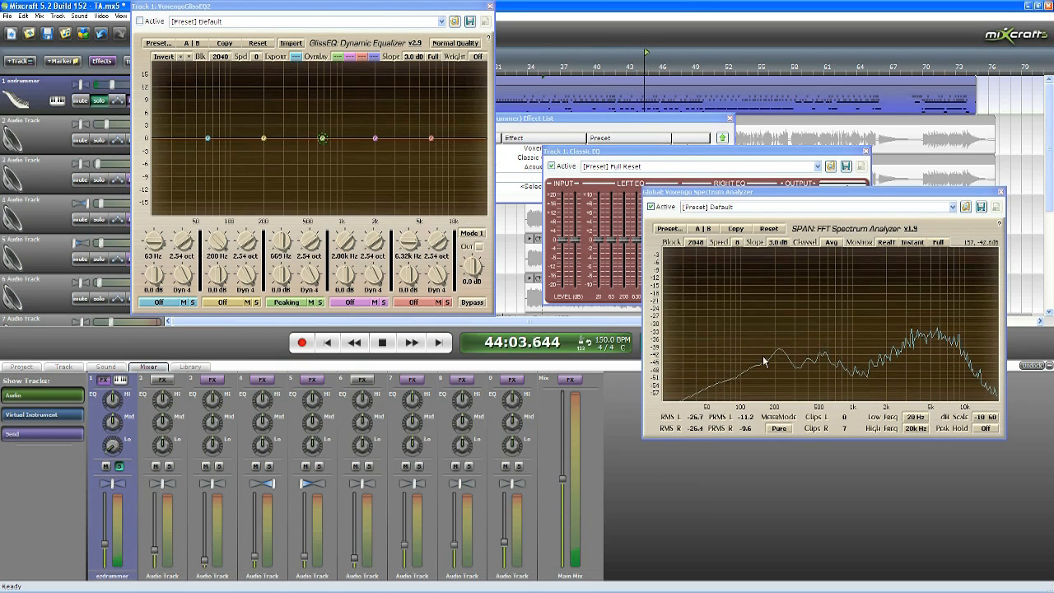
pyautogui.moveTo(116, 446); pyautogui.dragTo(112, 420)
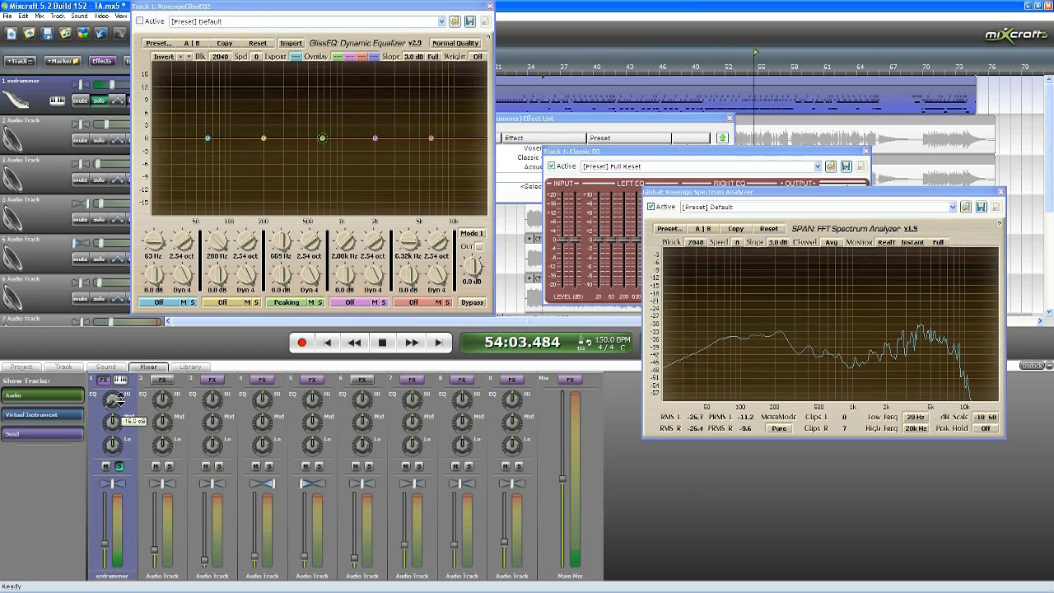
pyautogui.click(382, 342)
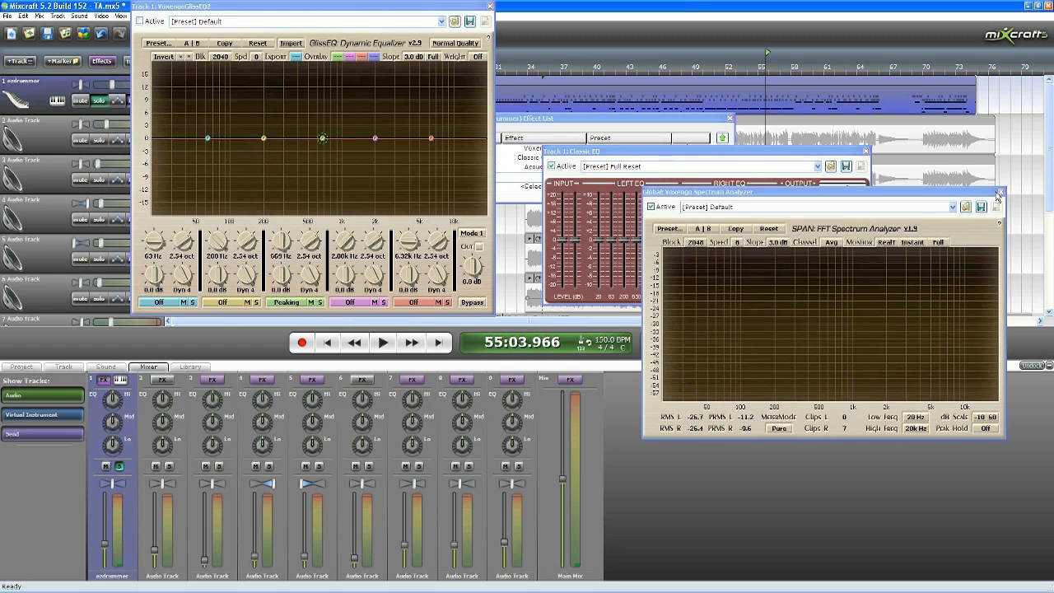
# Arrange the spectrum analyzer, Classic EQ and GlissEQ2 windows clear of each other, and play the drums from about bar 42.
pyautogui.moveTo(995, 194); pyautogui.dragTo(1019, 327)
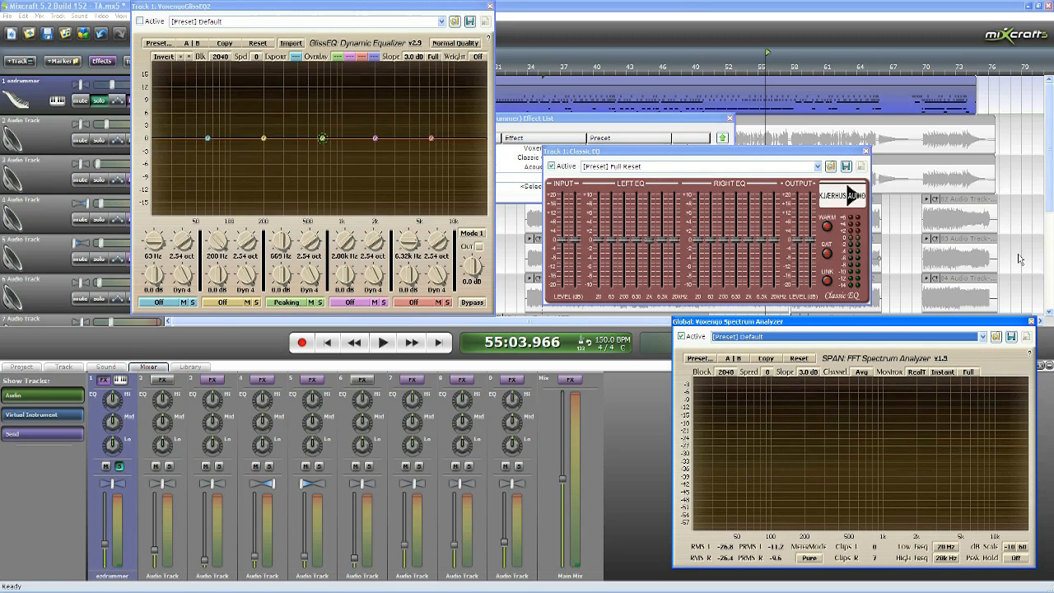
pyautogui.click(628, 62)
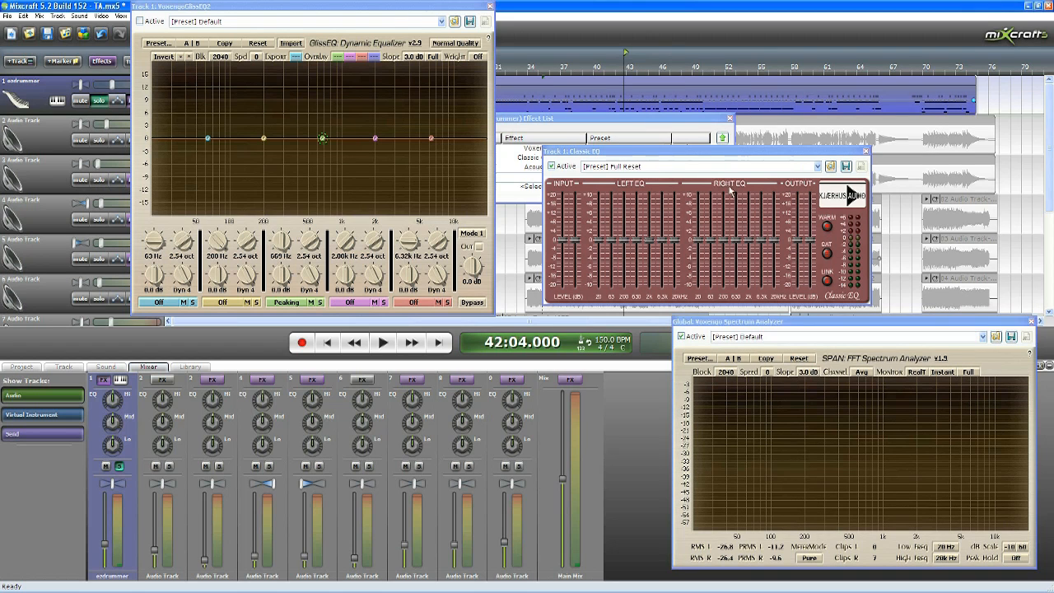
pyautogui.moveTo(818, 157); pyautogui.dragTo(773, 92)
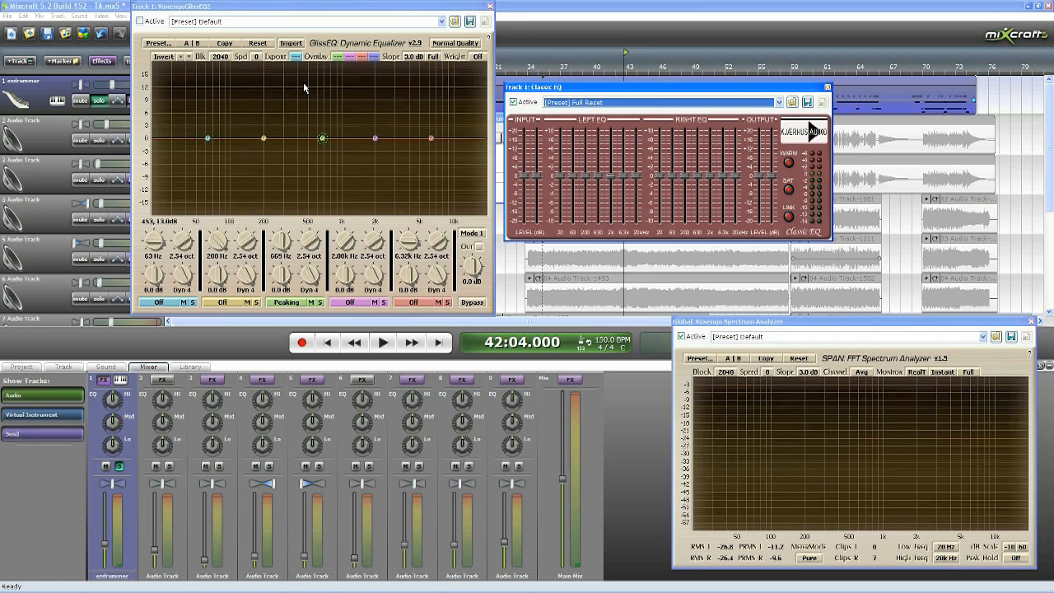
pyautogui.moveTo(288, 5); pyautogui.dragTo(216, 72)
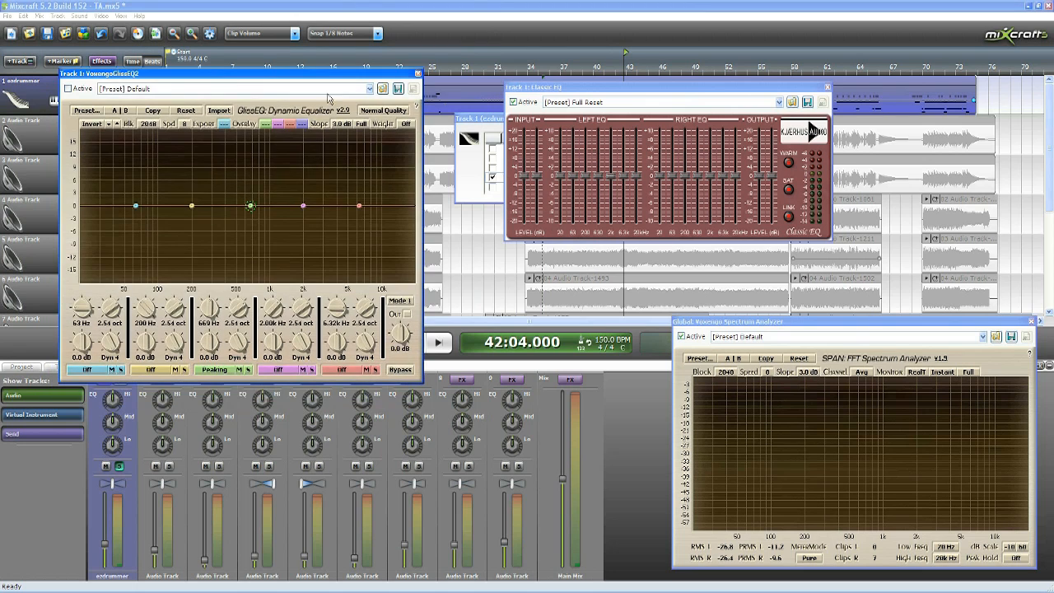
pyautogui.moveTo(583, 85); pyautogui.dragTo(645, 174)
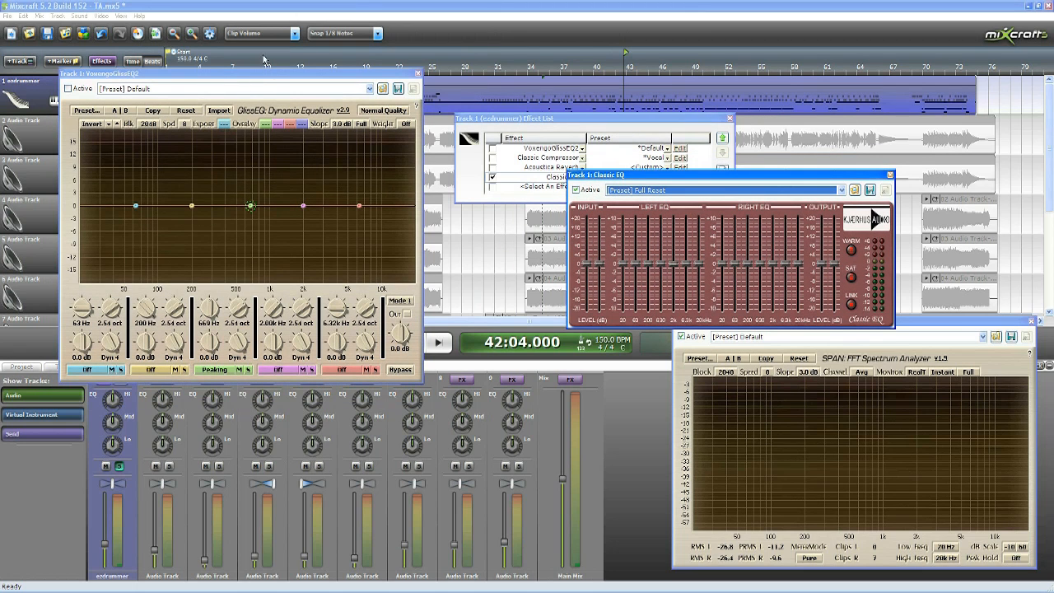
pyautogui.moveTo(264, 73); pyautogui.dragTo(237, 32)
pyautogui.click(439, 342)
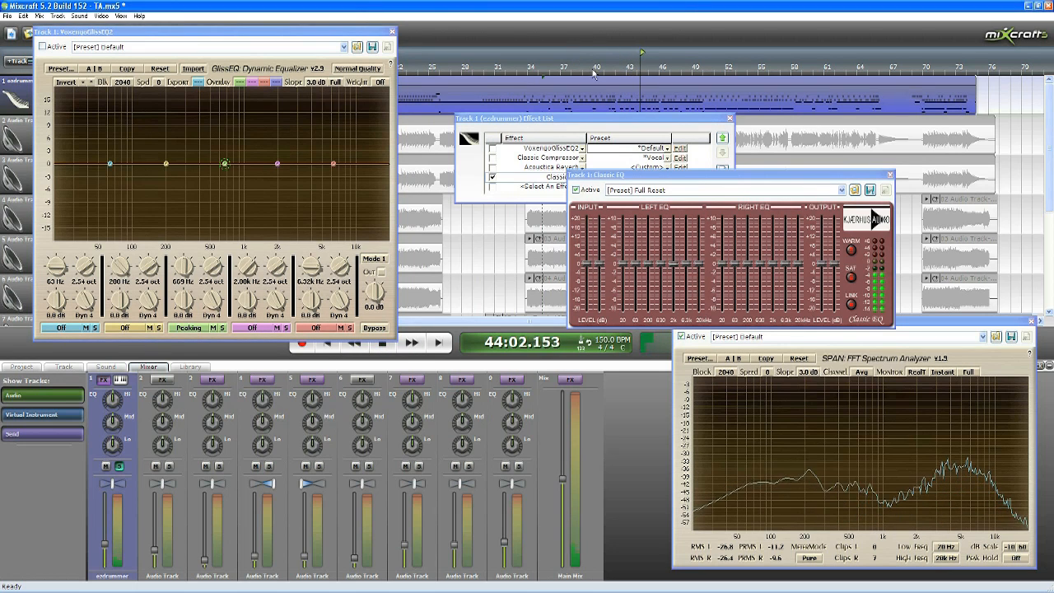
pyautogui.click(381, 342)
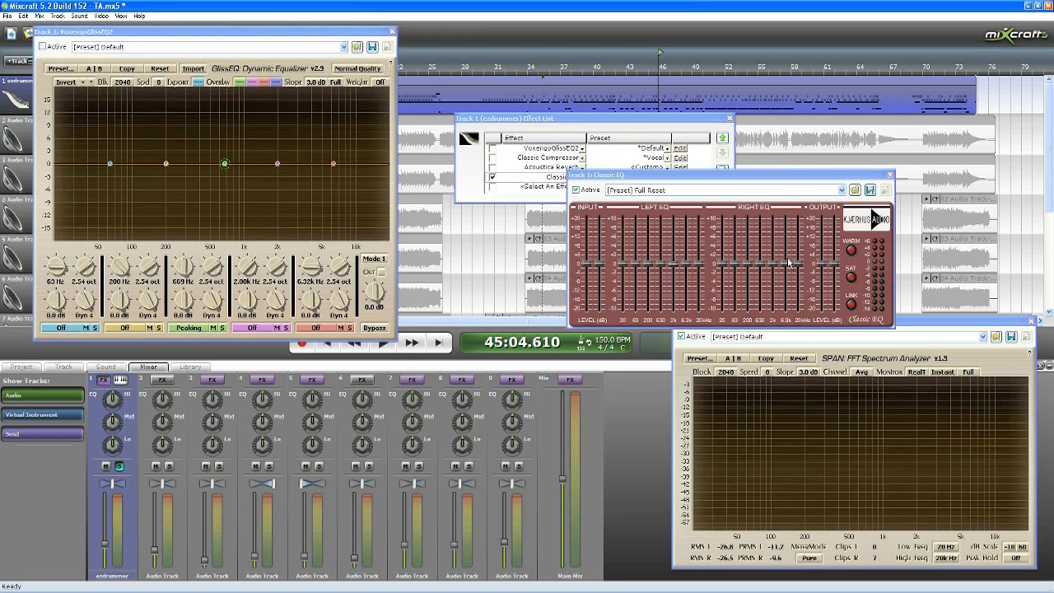
# Try lowering Classic EQ's 2k and 6.3k bands to about -4 dB while playing the drums from about bar 40.
pyautogui.click(600, 65)
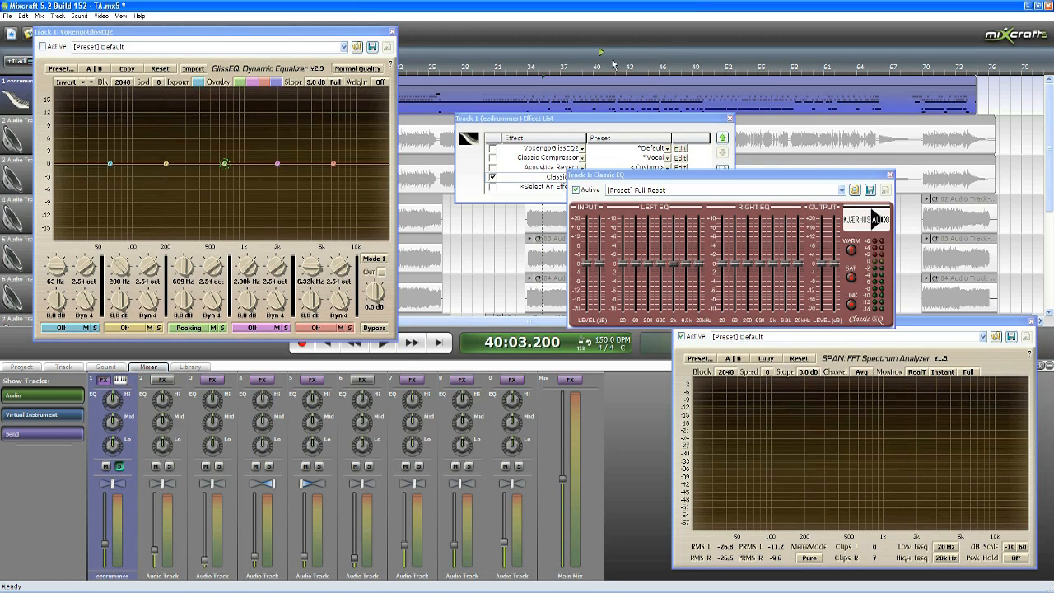
pyautogui.click(385, 346)
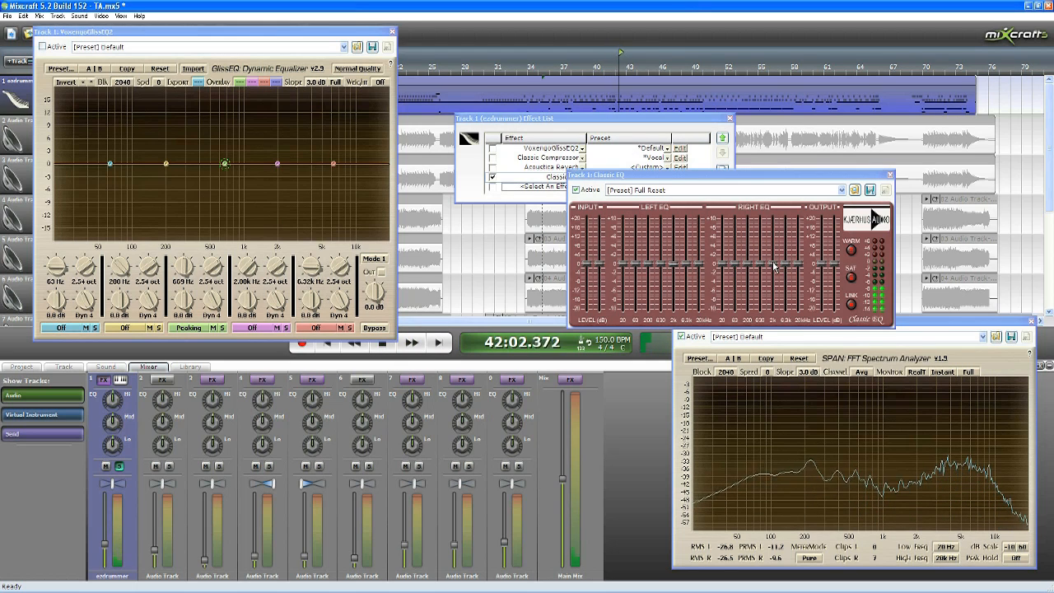
pyautogui.click(774, 264)
pyautogui.moveTo(774, 266); pyautogui.dragTo(783, 286)
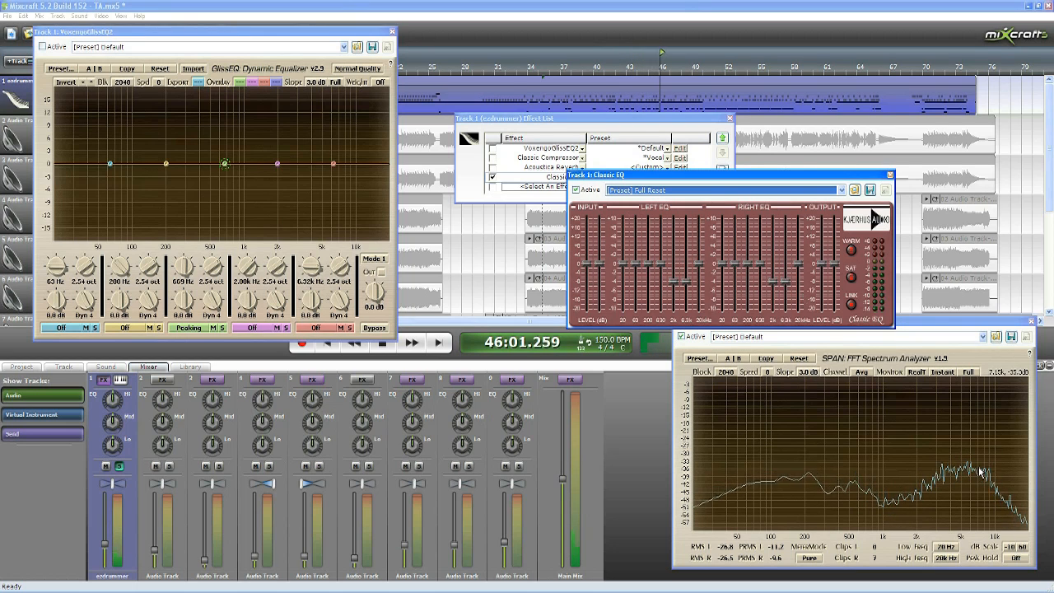
pyautogui.click(392, 345)
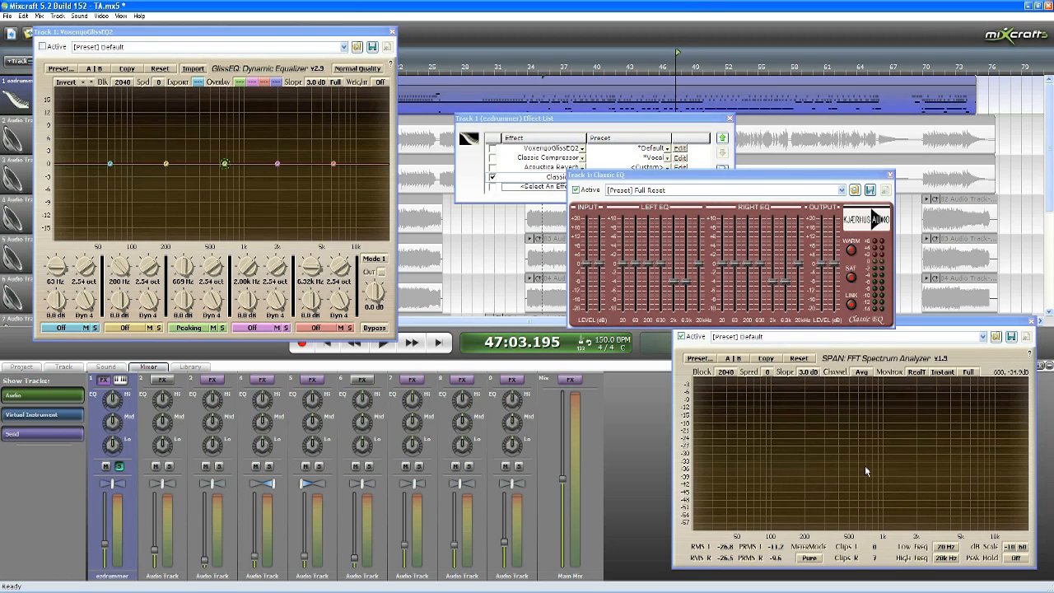
# Reset Classic EQ's 2k and 6.3k bands to 0 dB and close its editor.
pyautogui.click(774, 266)
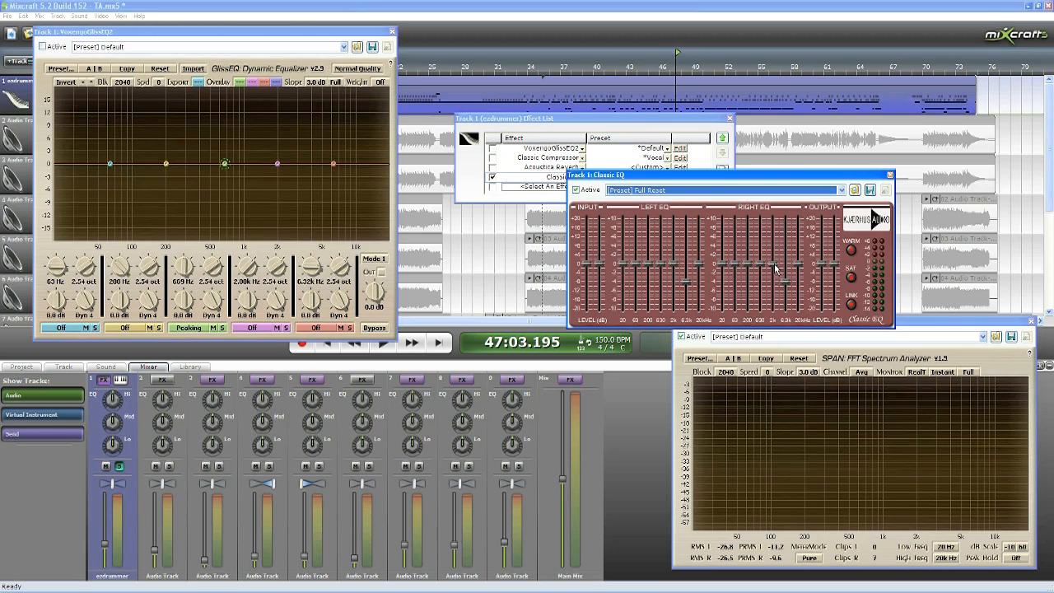
pyautogui.click(789, 268)
pyautogui.click(889, 175)
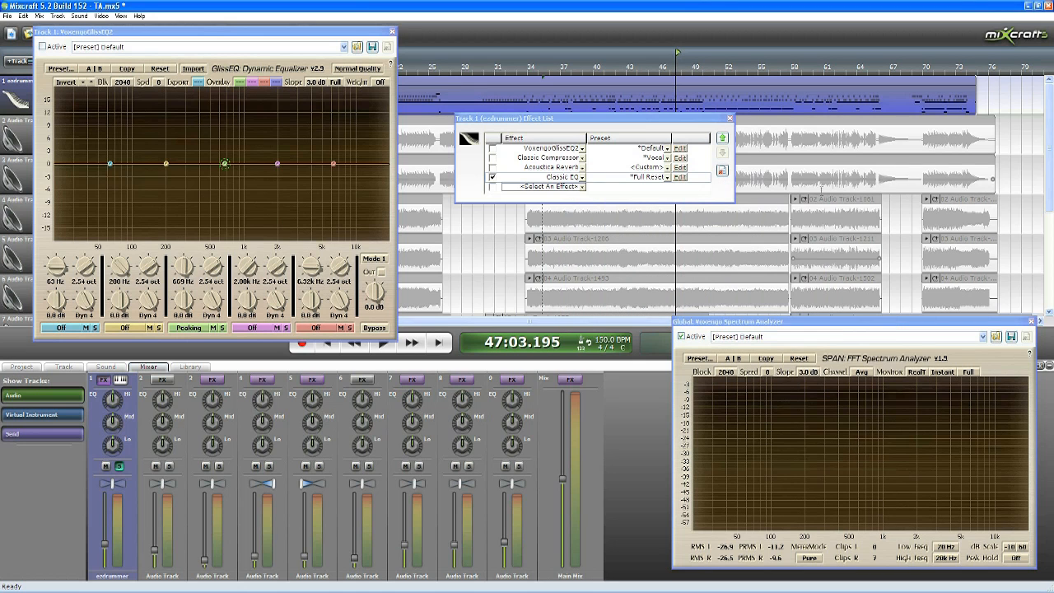
# Move the spectrum analyzer, GlissEQ2 and effect list windows off the timeline, and place the playhead near bar 40.
pyautogui.moveTo(985, 321); pyautogui.dragTo(921, 330)
pyautogui.moveTo(338, 34); pyautogui.dragTo(955, 208)
pyautogui.moveTo(662, 122); pyautogui.dragTo(384, 268)
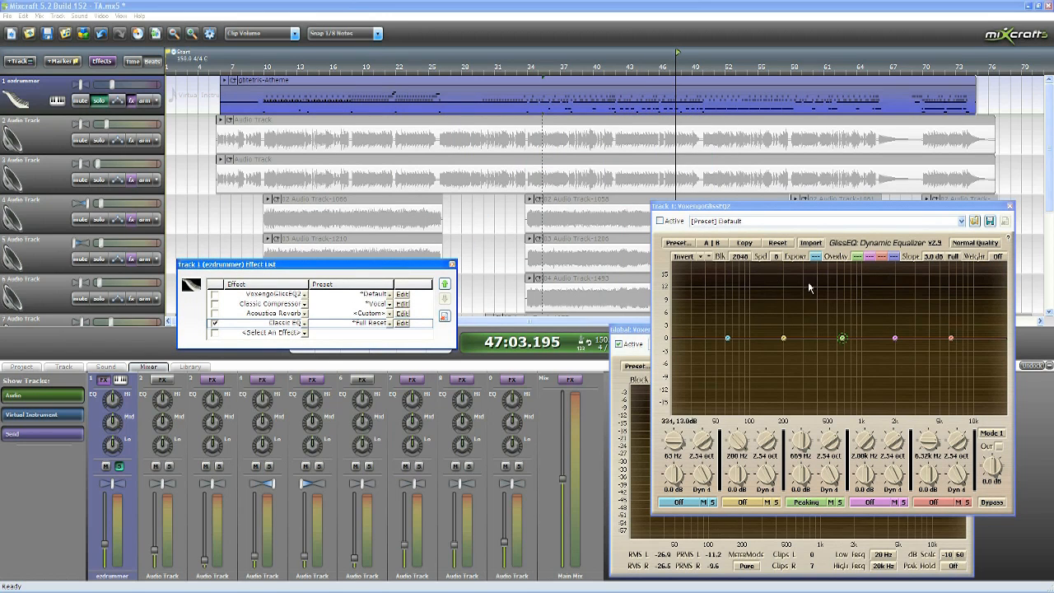
pyautogui.click(599, 69)
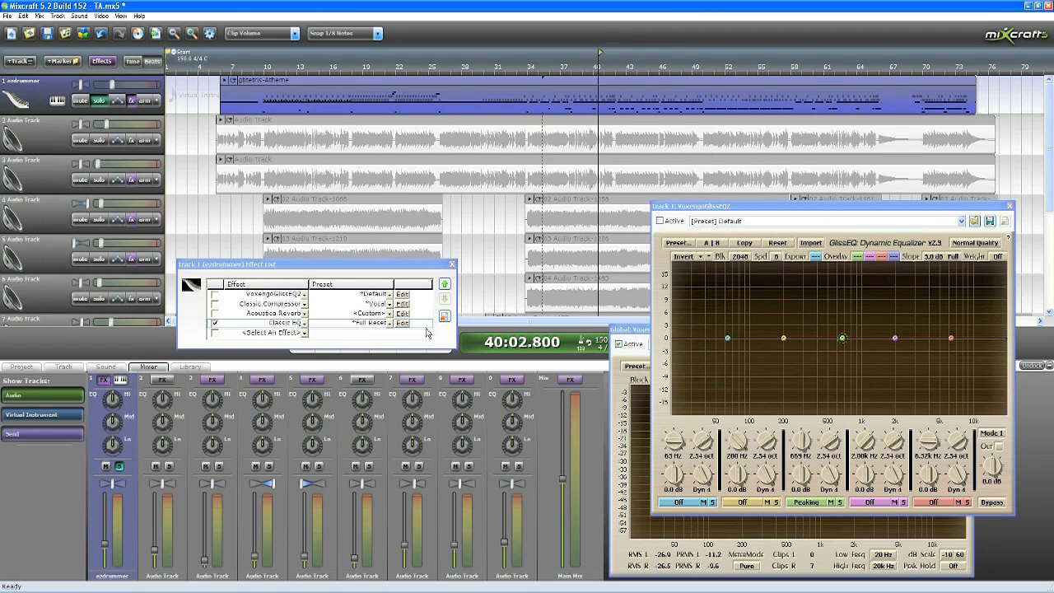
# Remove Classic EQ from the ezdrummer track's effect list and enable VoxengoGlissEQ2.
pyautogui.click(428, 333)
pyautogui.click(445, 317)
pyautogui.click(215, 294)
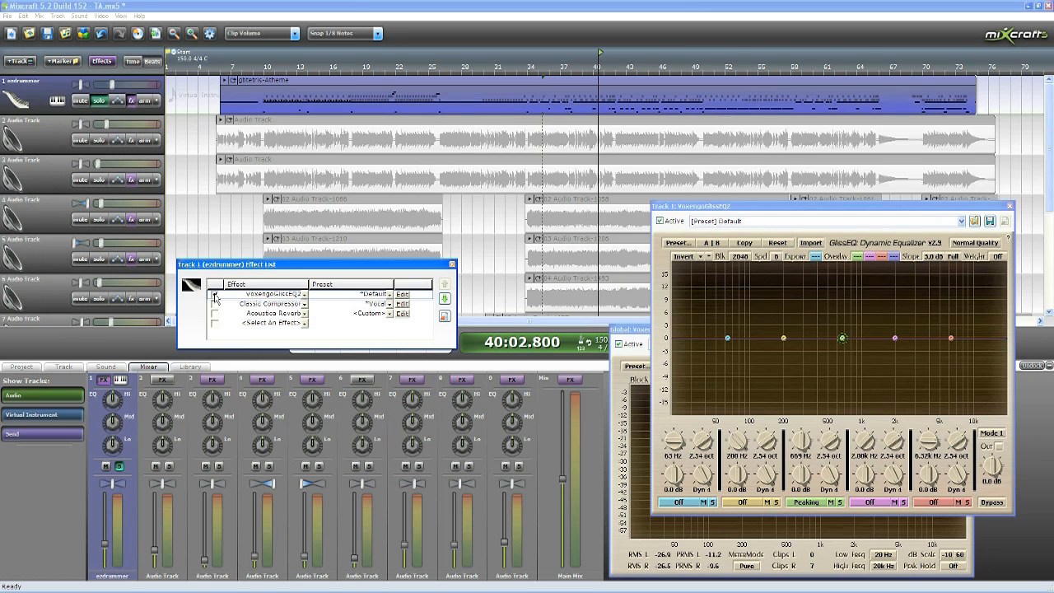
# Move the effect list off the transport and play the drums from about bar 38 to examine GlissEQ2's spectrum.
pyautogui.click(575, 64)
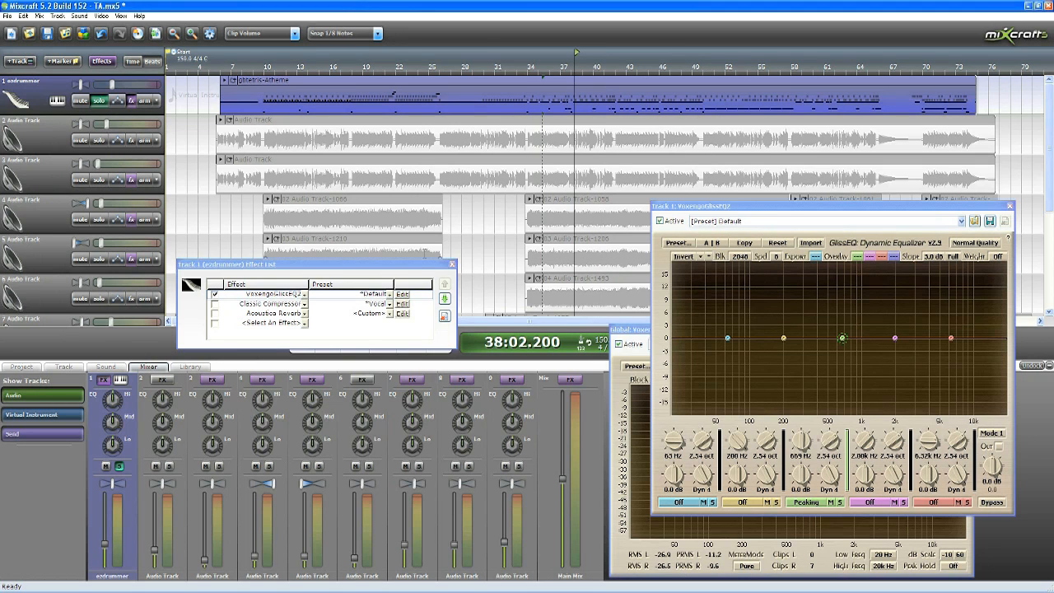
pyautogui.moveTo(418, 264); pyautogui.dragTo(390, 172)
pyautogui.click(385, 344)
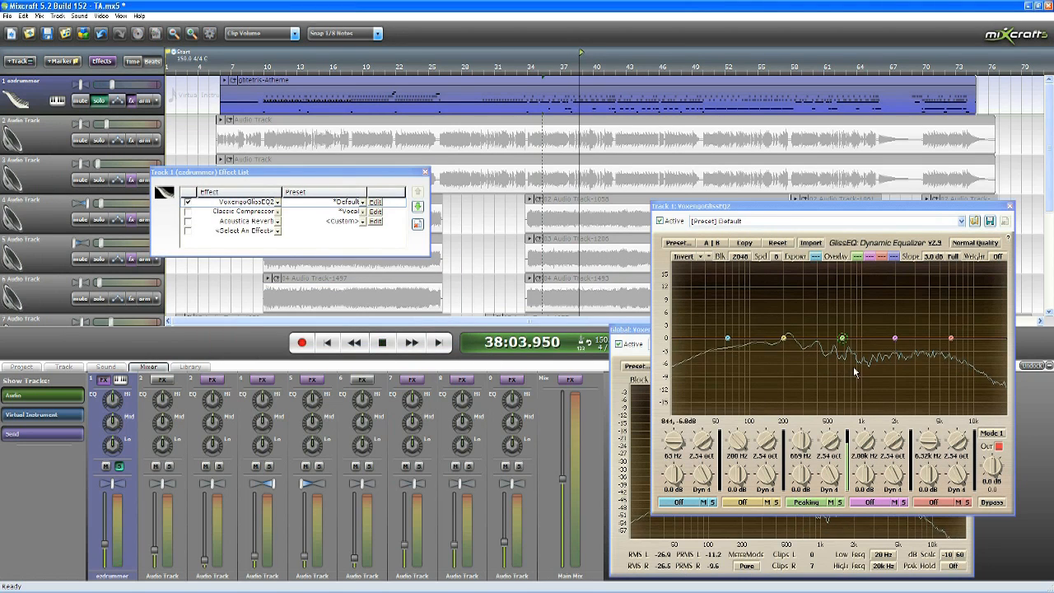
pyautogui.click(384, 345)
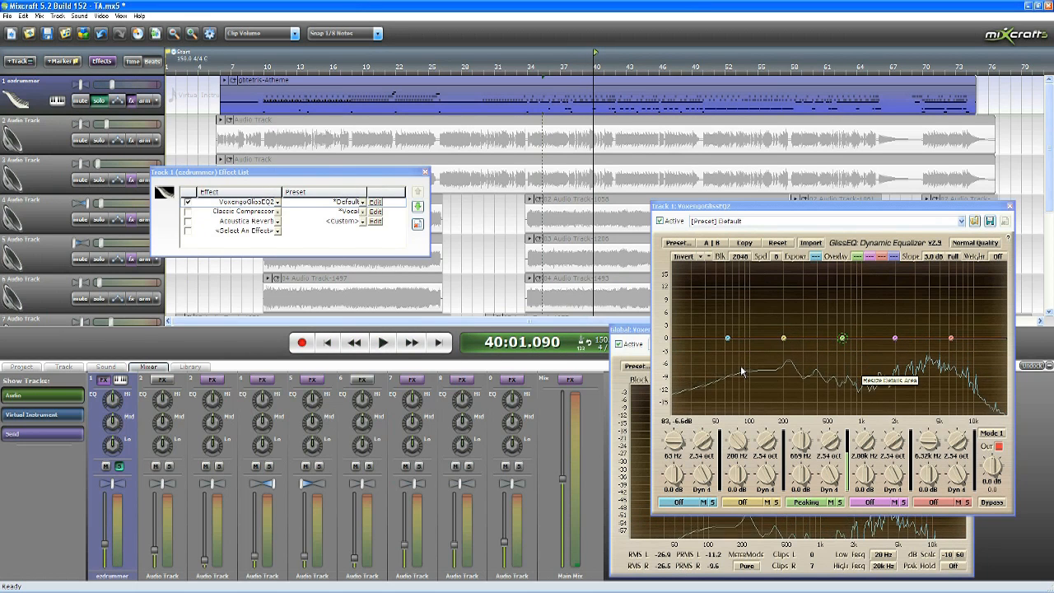
# Move GlissEQ2 to uncover the spectrum analyzer, and play the drums from about bar 34 to compare both curves.
pyautogui.click(538, 56)
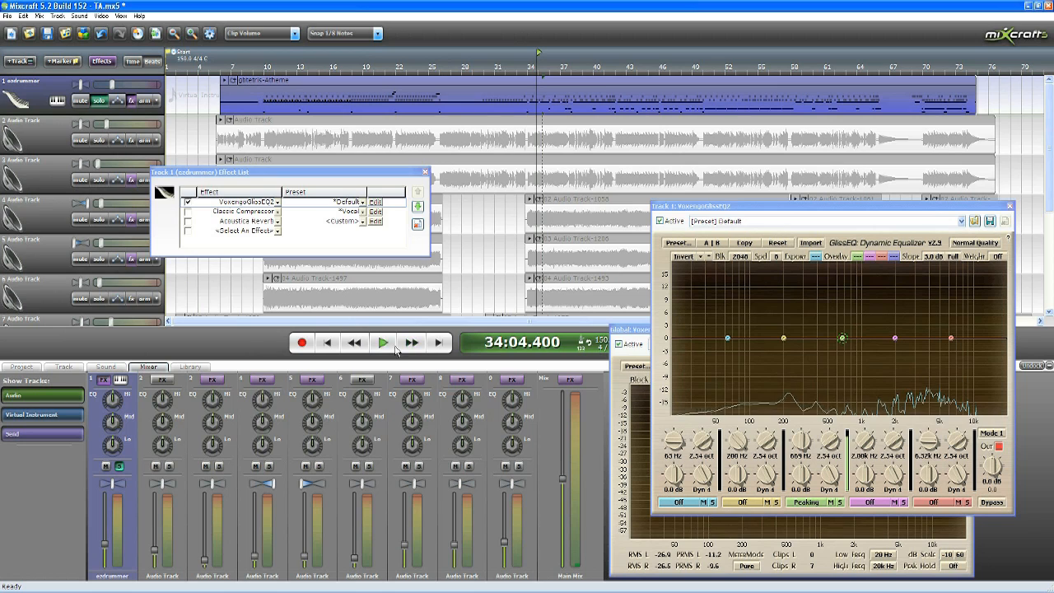
pyautogui.moveTo(790, 200); pyautogui.dragTo(763, 148)
pyautogui.press('space')
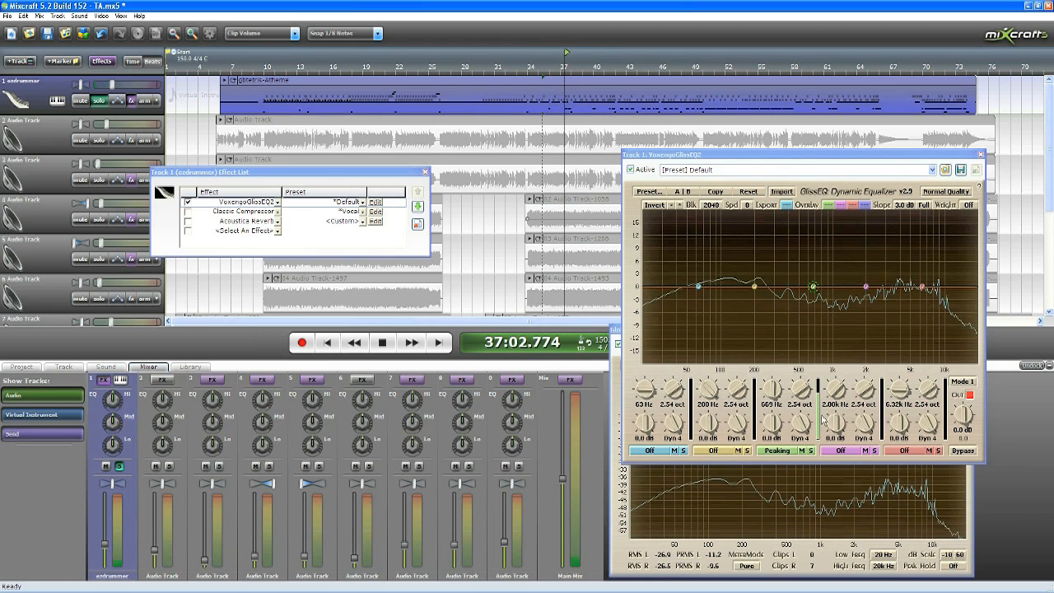
pyautogui.press('space')
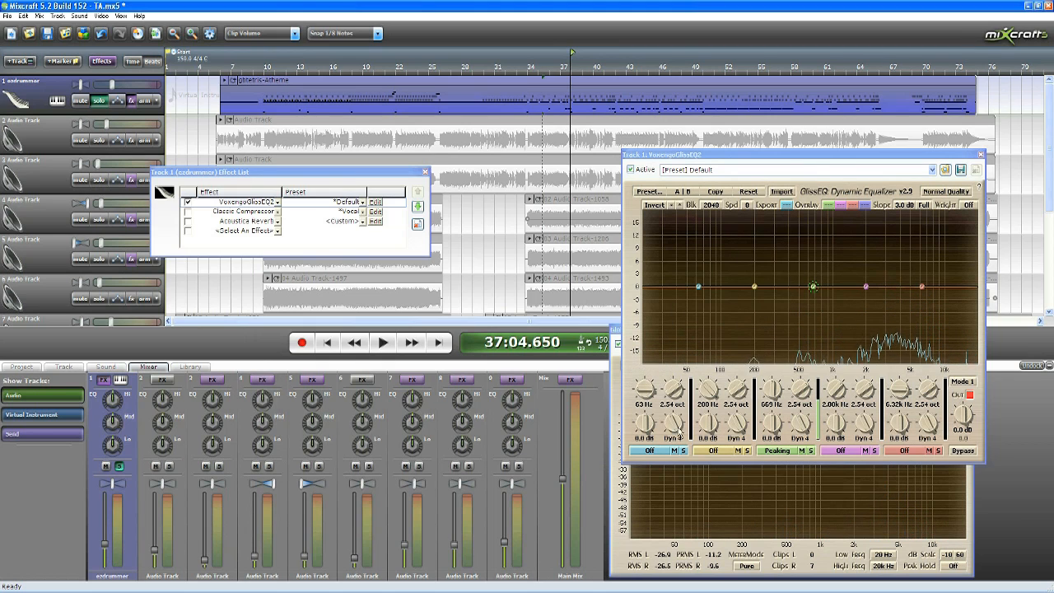
# Set GlissEQ2's first band to Low Shelf and its second band to Peaking at about 205 Hz.
pyautogui.click(659, 451)
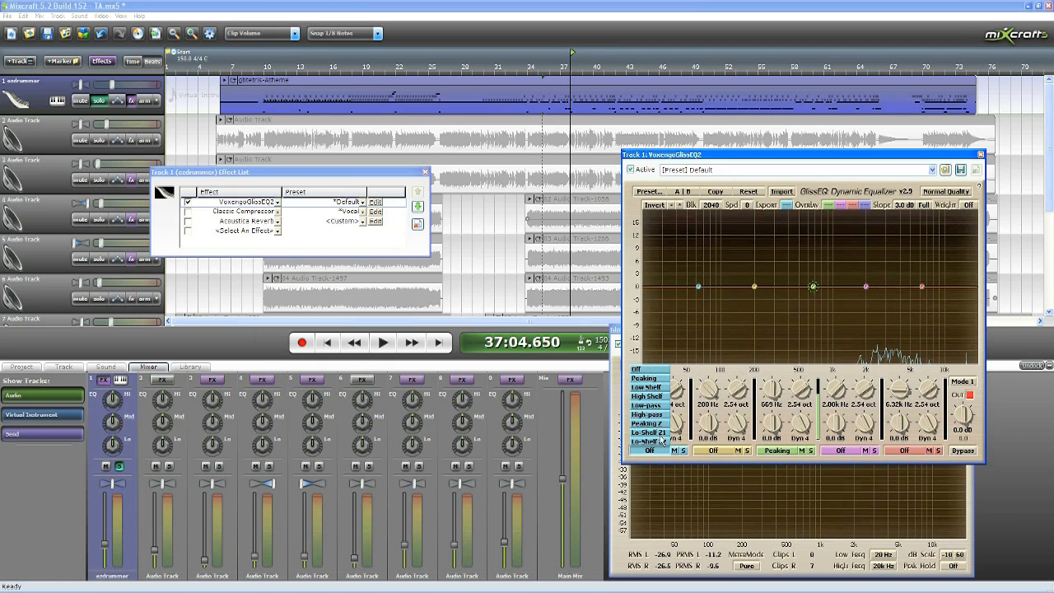
pyautogui.click(662, 388)
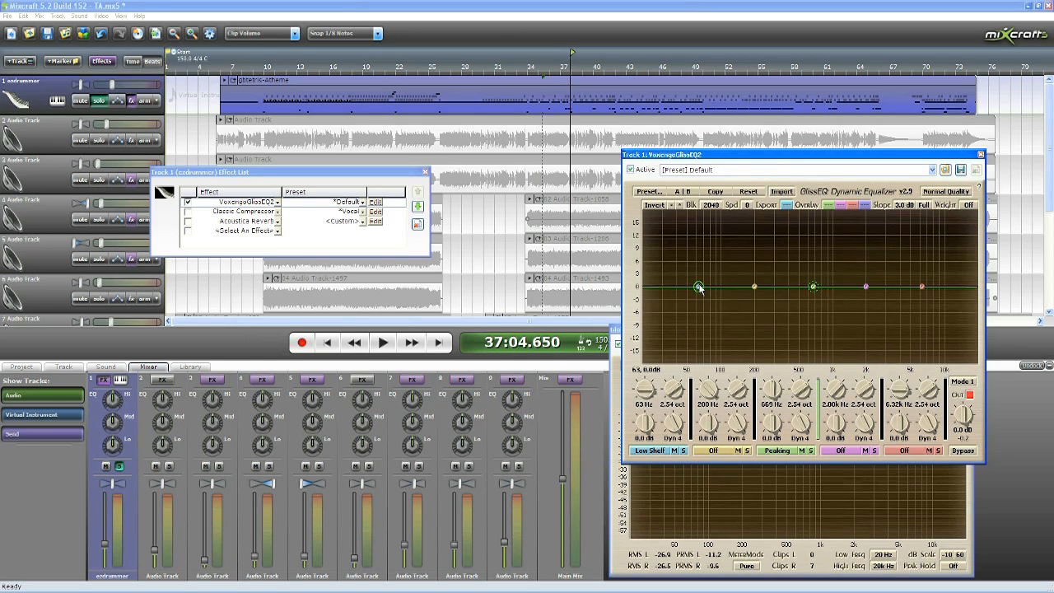
pyautogui.moveTo(699, 287); pyautogui.dragTo(700, 287)
pyautogui.click(723, 452)
pyautogui.moveTo(755, 290); pyautogui.dragTo(698, 286)
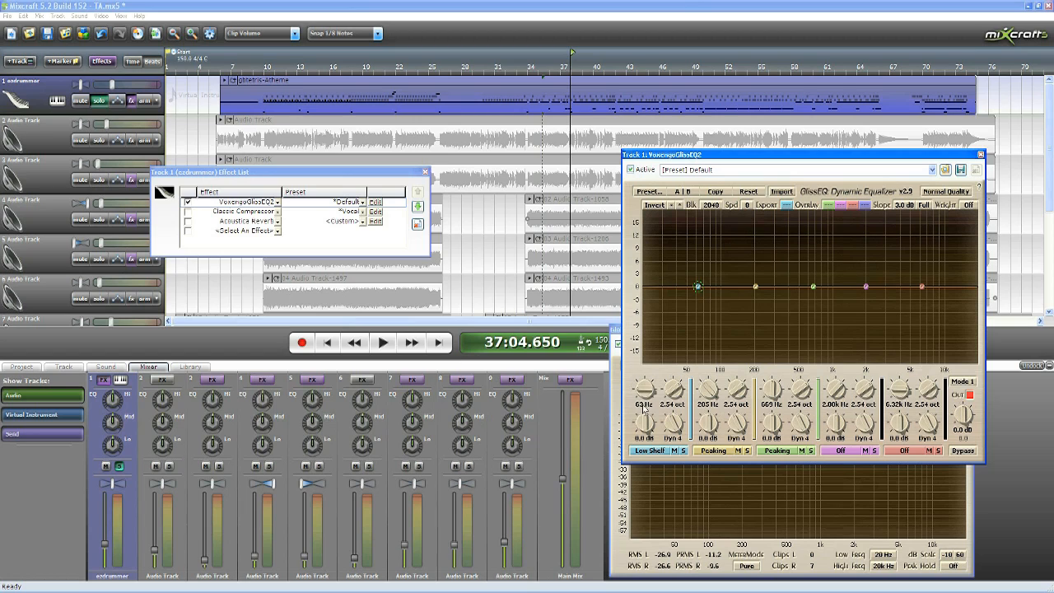
# Lower the low shelf band's gain to -2.0 dB and set its frequency to about 55 Hz.
pyautogui.moveTo(699, 288)
pyautogui.mouseDown()
pyautogui.moveTo(771, 286)
pyautogui.moveTo(700, 295)
pyautogui.mouseUp()
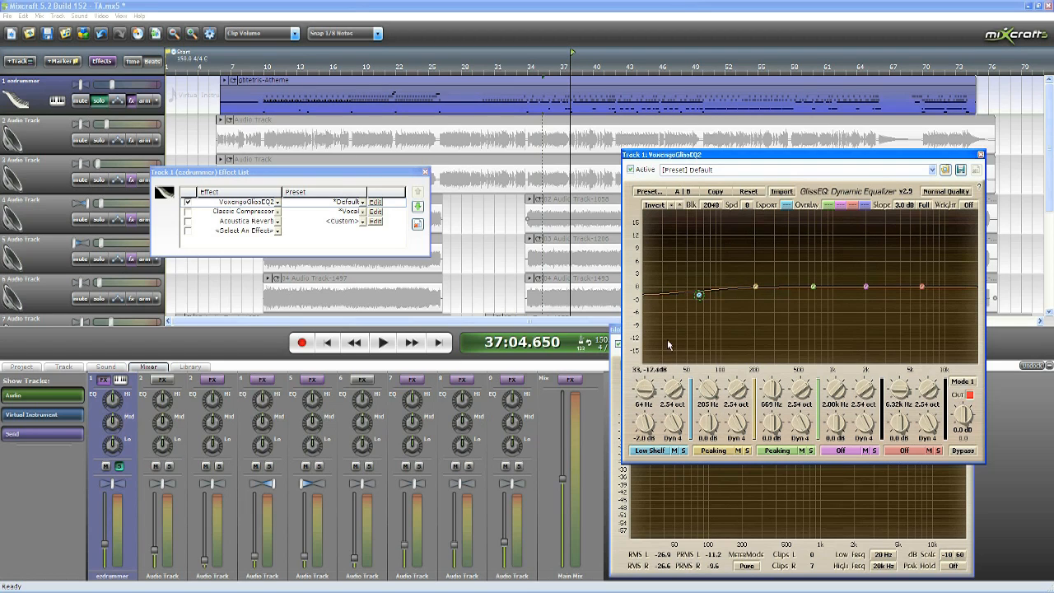
pyautogui.moveTo(700, 295)
pyautogui.mouseDown()
pyautogui.moveTo(642, 294)
pyautogui.moveTo(713, 294)
pyautogui.mouseUp()
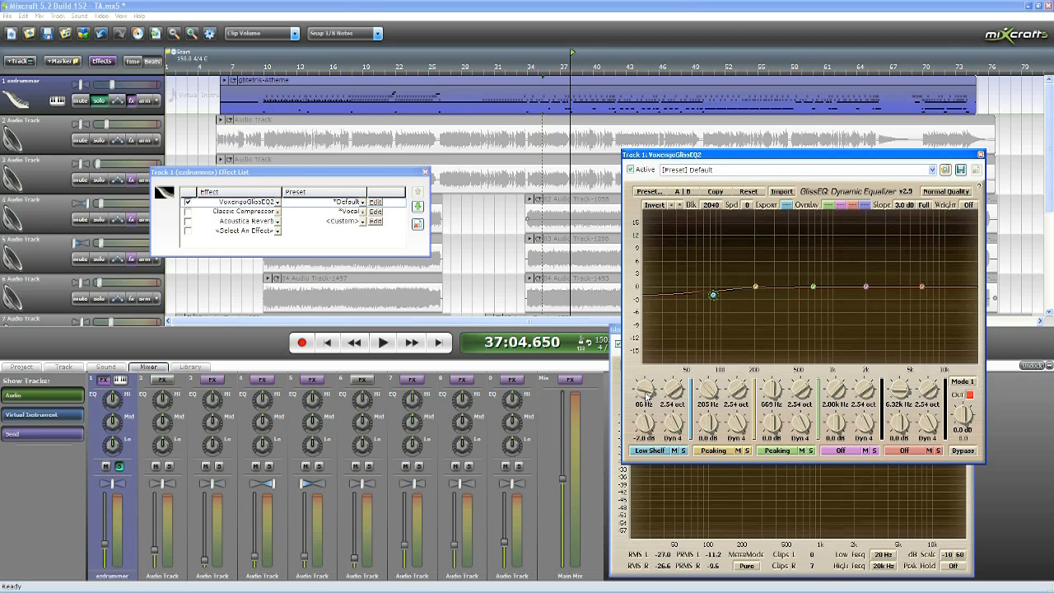
pyautogui.moveTo(647, 401); pyautogui.dragTo(648, 426)
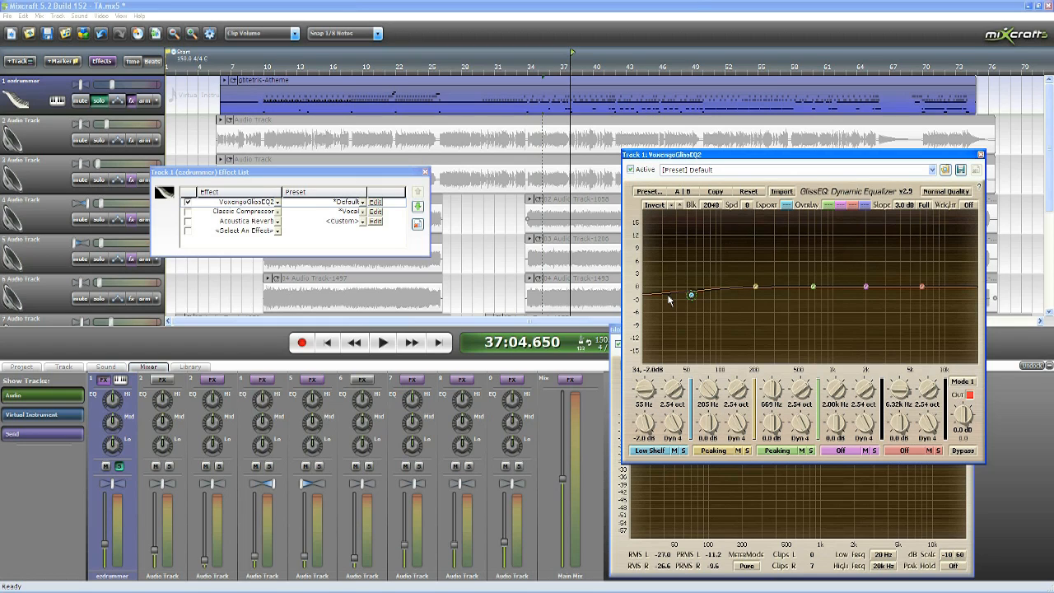
# Move the low shelf band to about 110 Hz at -18.0 dB and narrow its bandwidth to 1.73 oct.
pyautogui.moveTo(692, 295); pyautogui.dragTo(726, 364)
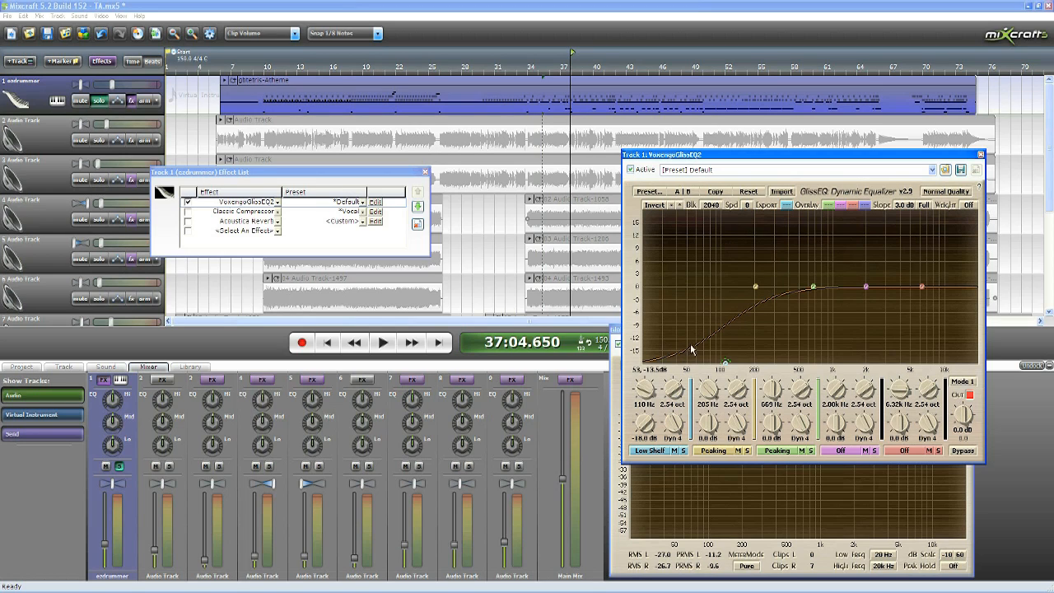
pyautogui.moveTo(679, 389); pyautogui.dragTo(679, 412)
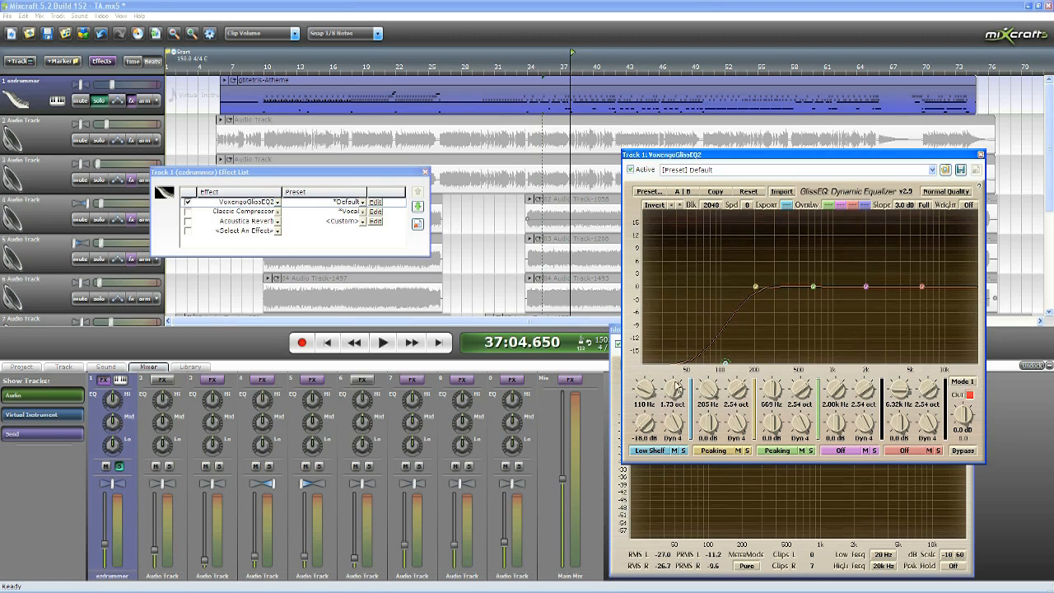
# Play the drums from about bar 37 and switch GlissEQ2 off and on to compare the low-frequency cut.
pyautogui.click(565, 62)
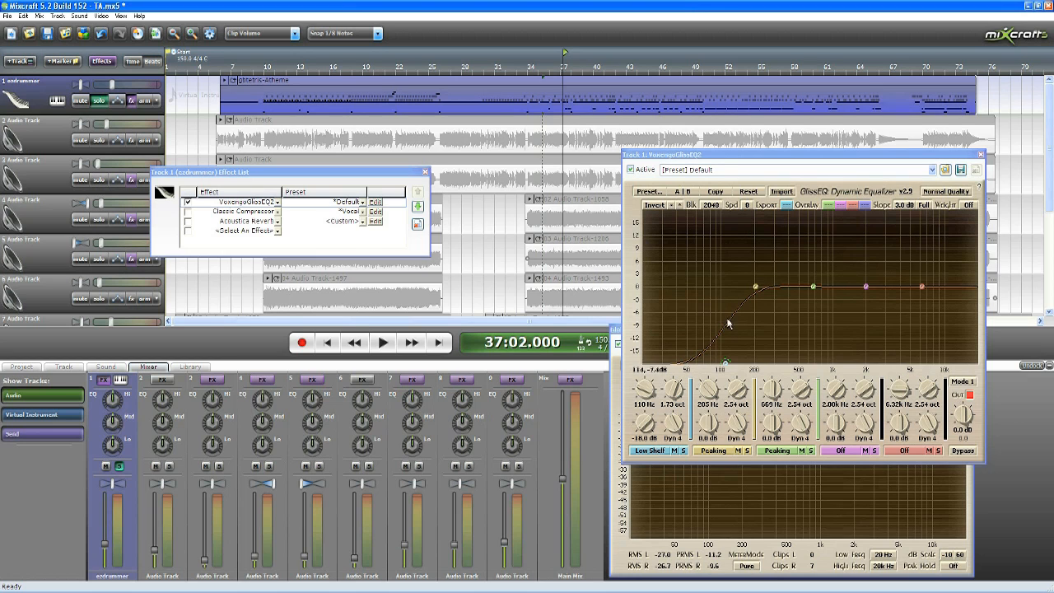
pyautogui.click(383, 343)
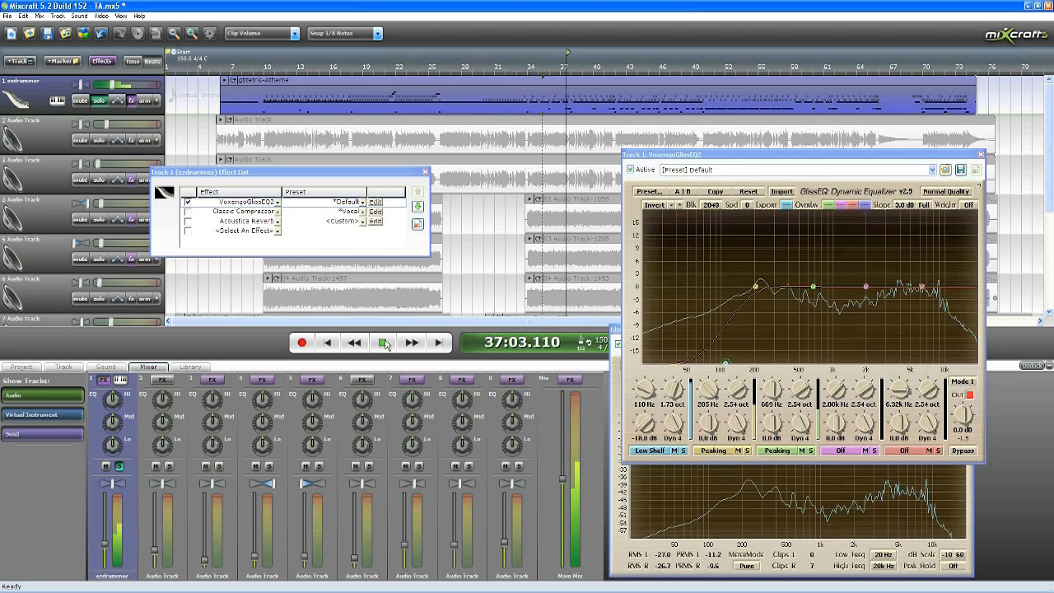
pyautogui.click(638, 172)
pyautogui.click(638, 171)
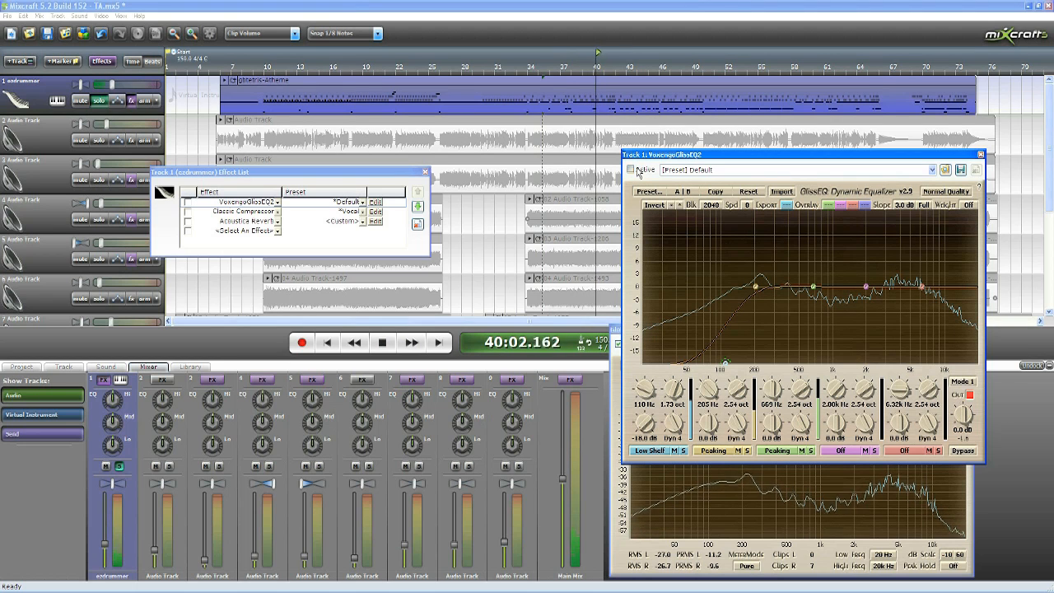
pyautogui.click(384, 343)
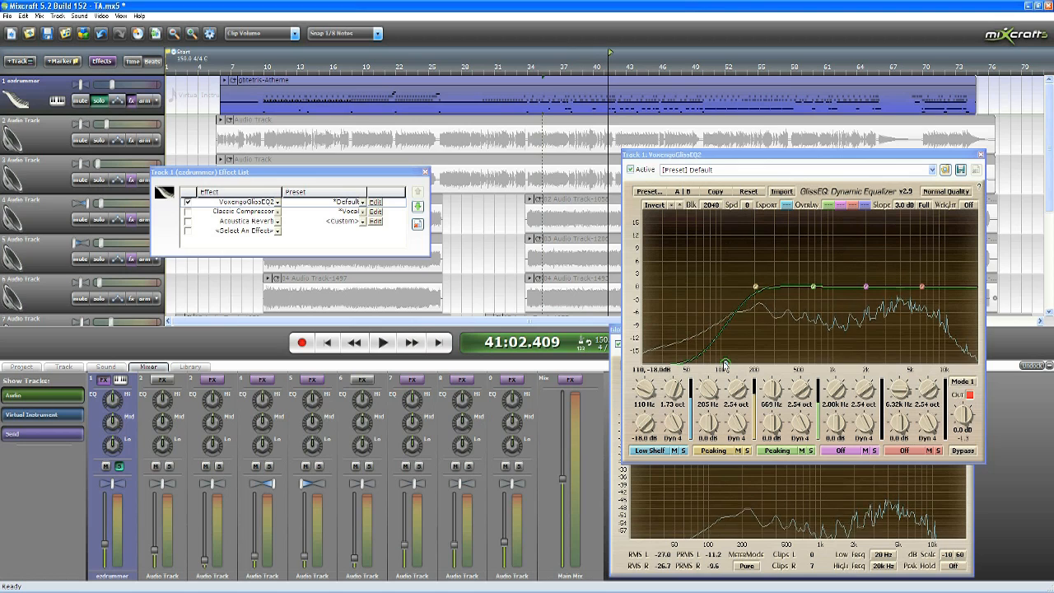
# Set the second, peaking band to about 54 Hz with a 16.9 dB boost and a 1.19 oct bandwidth.
pyautogui.moveTo(756, 287); pyautogui.dragTo(695, 287)
pyautogui.moveTo(742, 387); pyautogui.dragTo(741, 400)
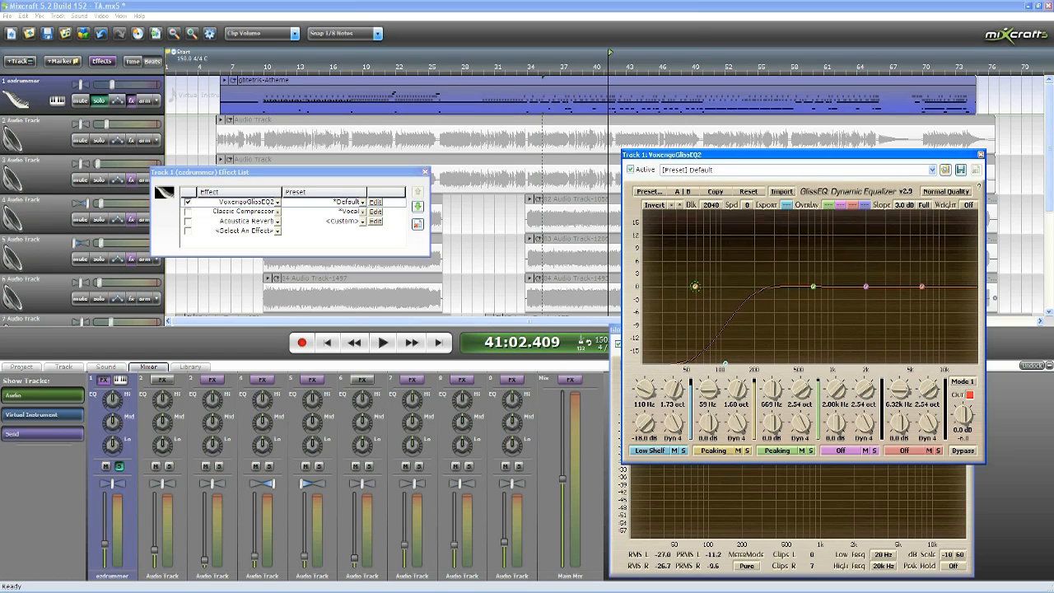
pyautogui.moveTo(692, 282); pyautogui.dragTo(689, 218)
pyautogui.moveTo(735, 393); pyautogui.dragTo(736, 403)
pyautogui.moveTo(688, 218); pyautogui.dragTo(692, 216)
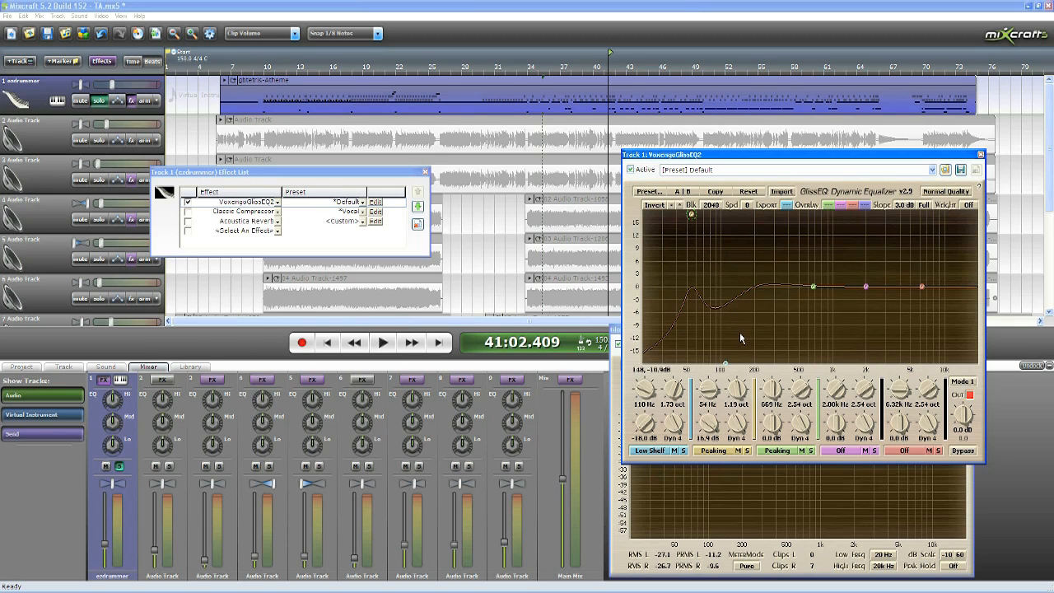
# Mute the low shelf band temporarily and play the drums from about bar 41 to examine the peaking boost alone.
pyautogui.click(677, 452)
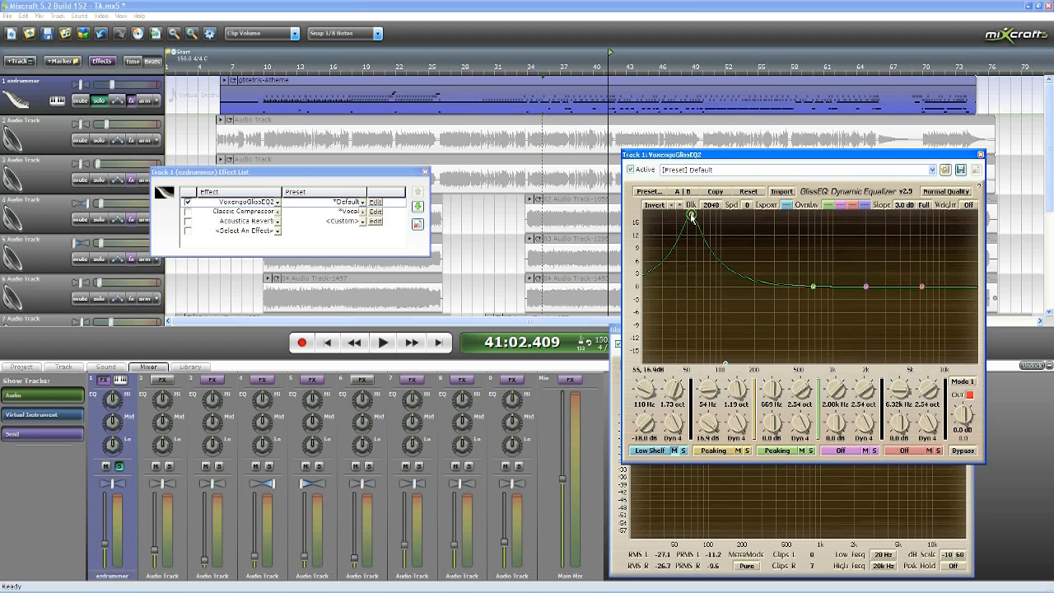
pyautogui.click(383, 342)
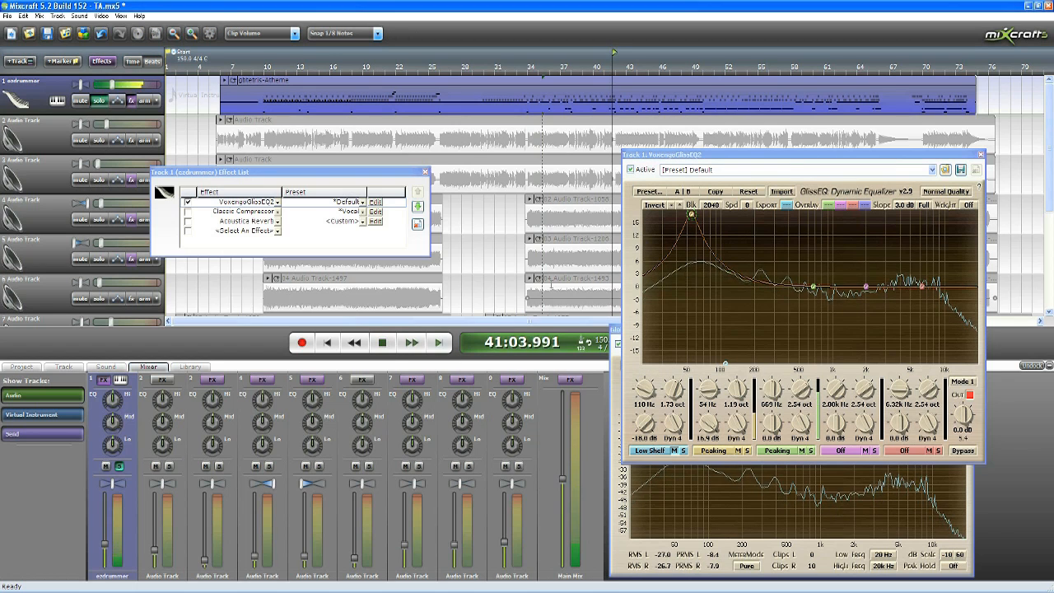
pyautogui.moveTo(692, 215)
pyautogui.mouseDown()
pyautogui.moveTo(728, 213)
pyautogui.moveTo(693, 212)
pyautogui.mouseUp()
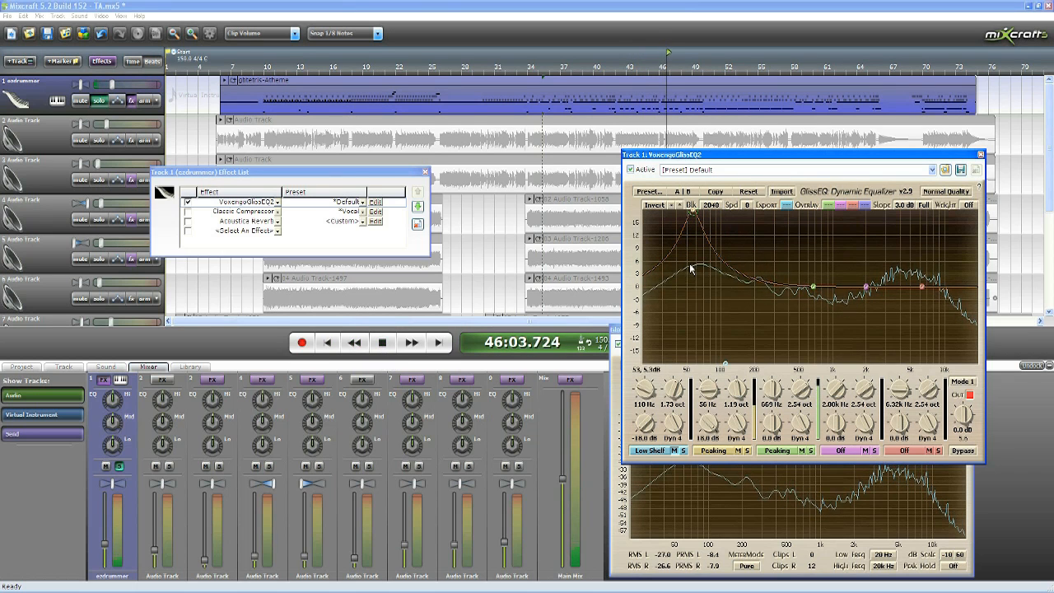
pyautogui.click(385, 343)
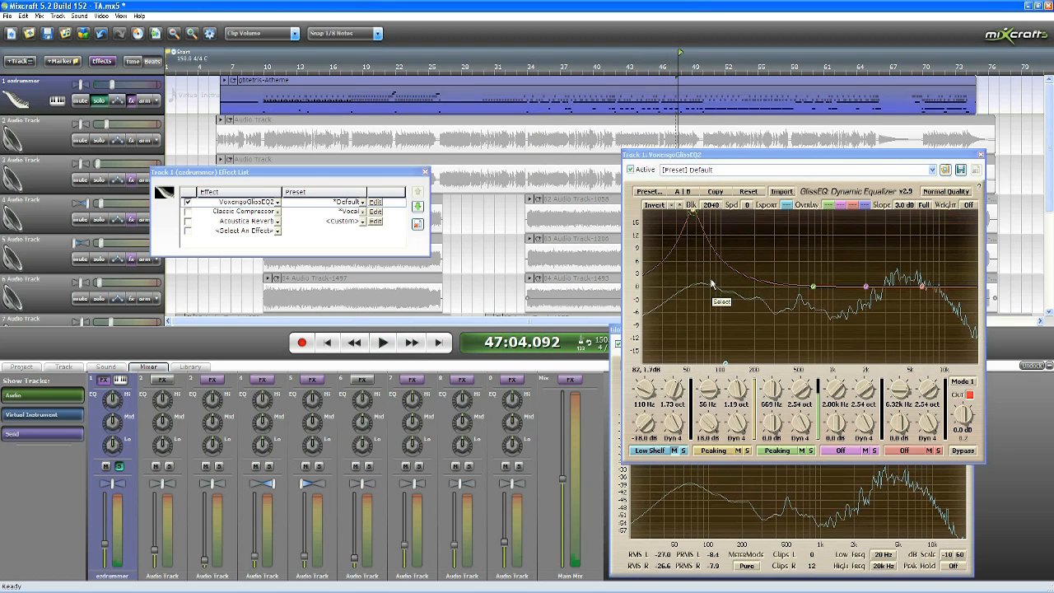
pyautogui.click(677, 453)
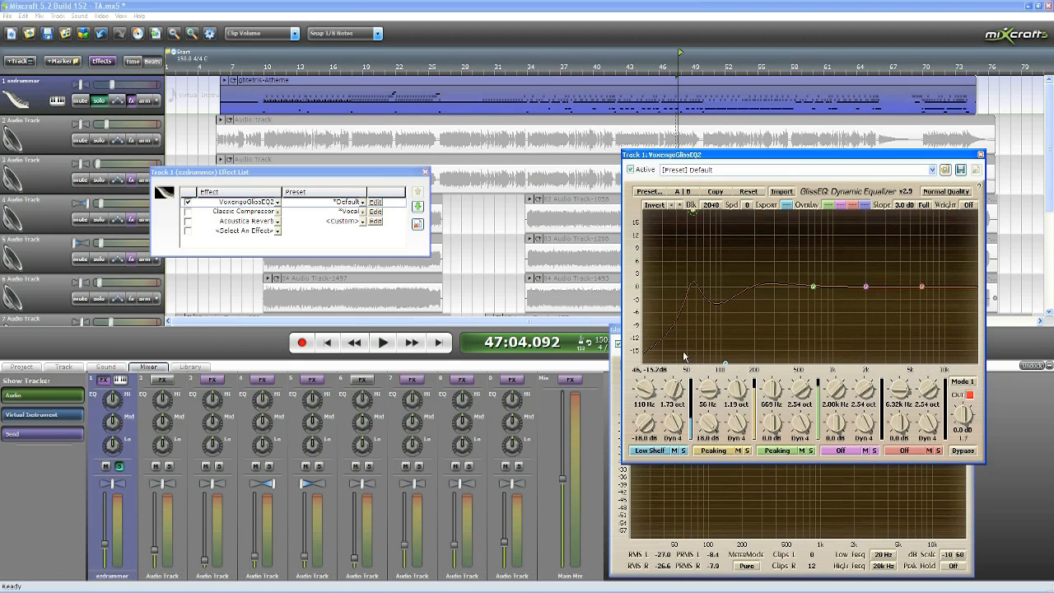
# Fine-tune the peaking band's low boost to about 53 Hz and 17.2 dB.
pyautogui.moveTo(693, 213); pyautogui.dragTo(691, 215)
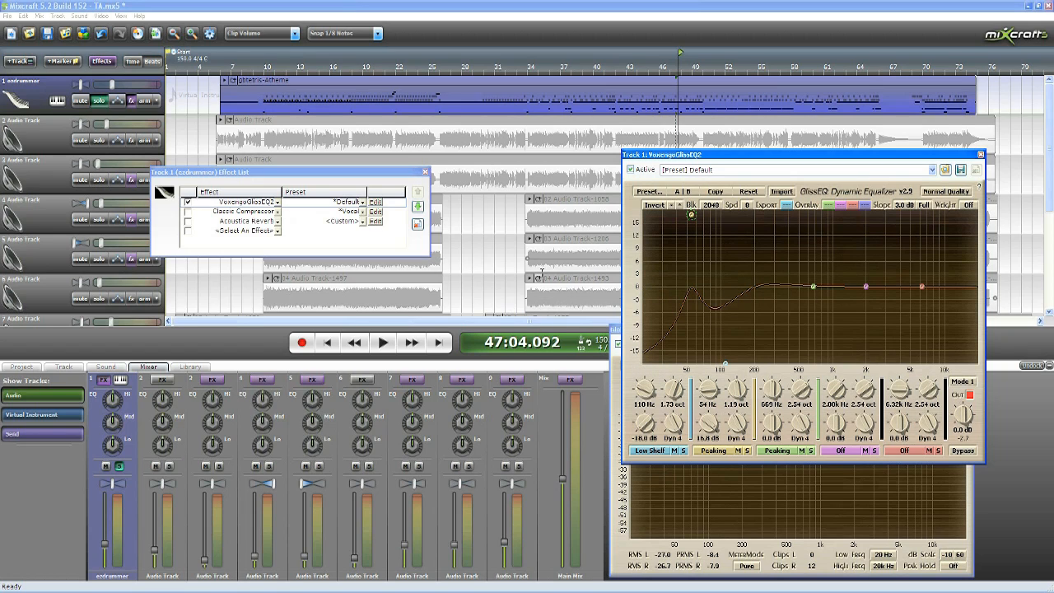
pyautogui.click(692, 216)
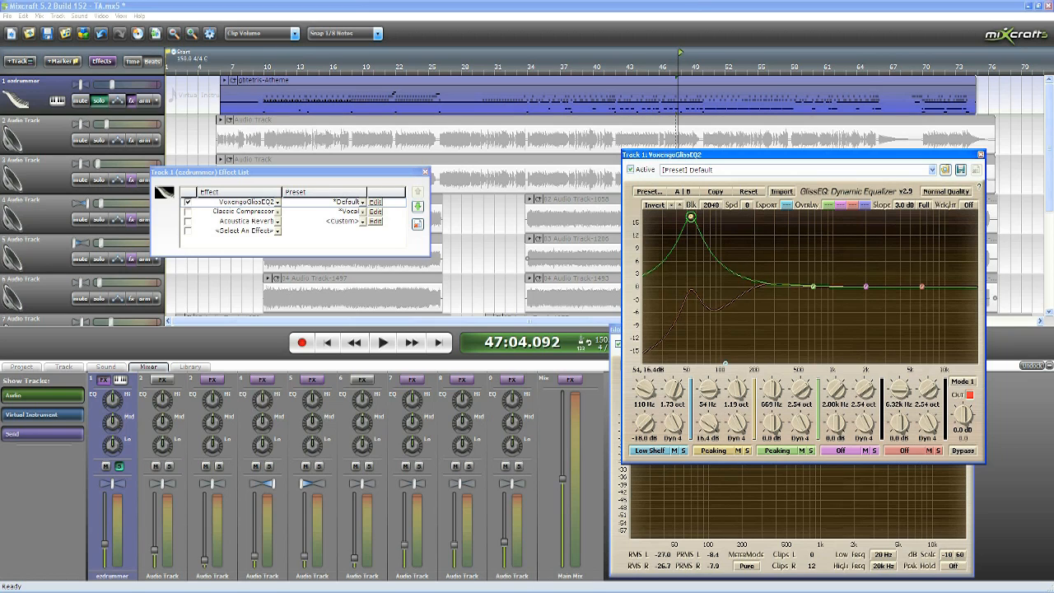
pyautogui.moveTo(692, 216); pyautogui.dragTo(693, 215)
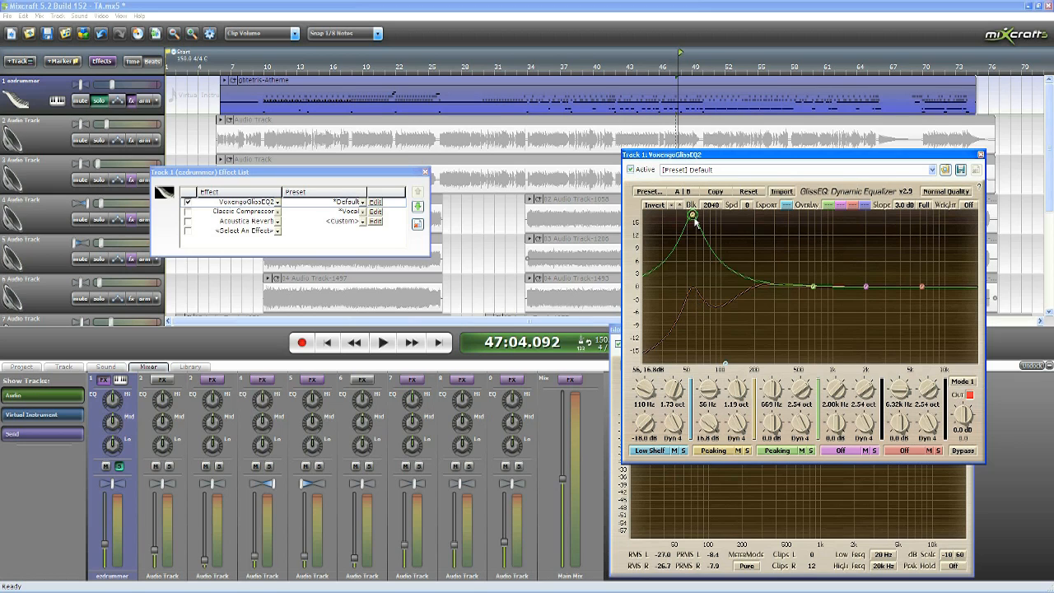
pyautogui.moveTo(693, 215); pyautogui.dragTo(690, 213)
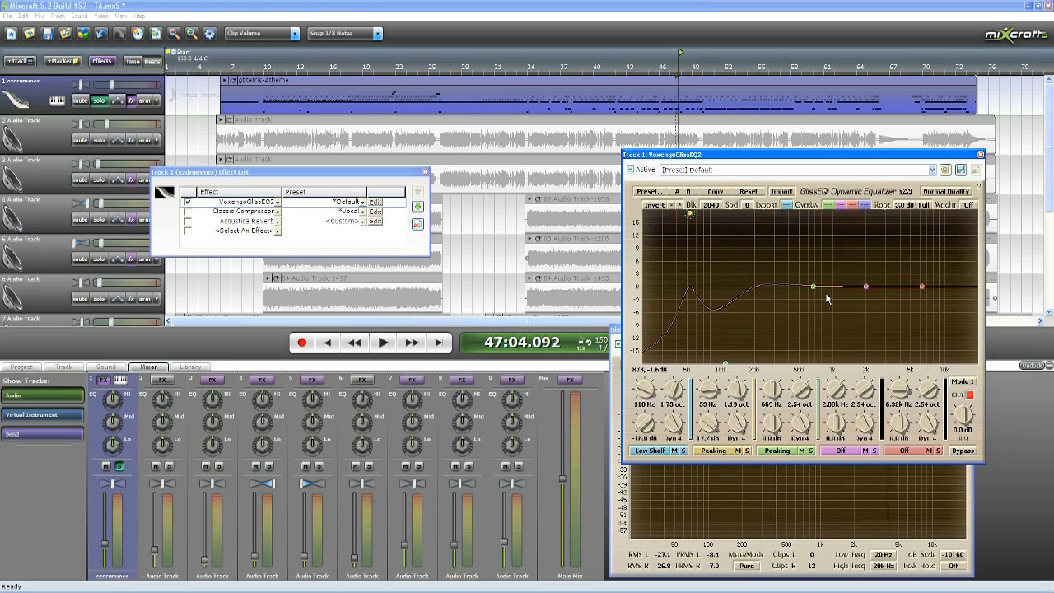
# Set the fifth band to High Shelf at about 9.72 kHz, -18.0 dB and 1.65 oct.
pyautogui.click(901, 451)
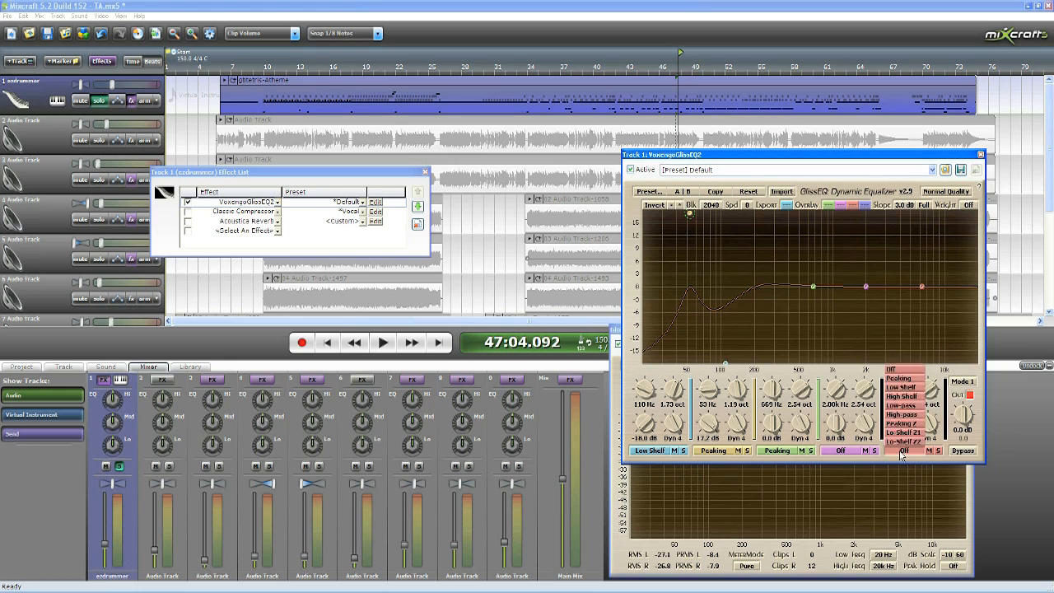
pyautogui.click(901, 397)
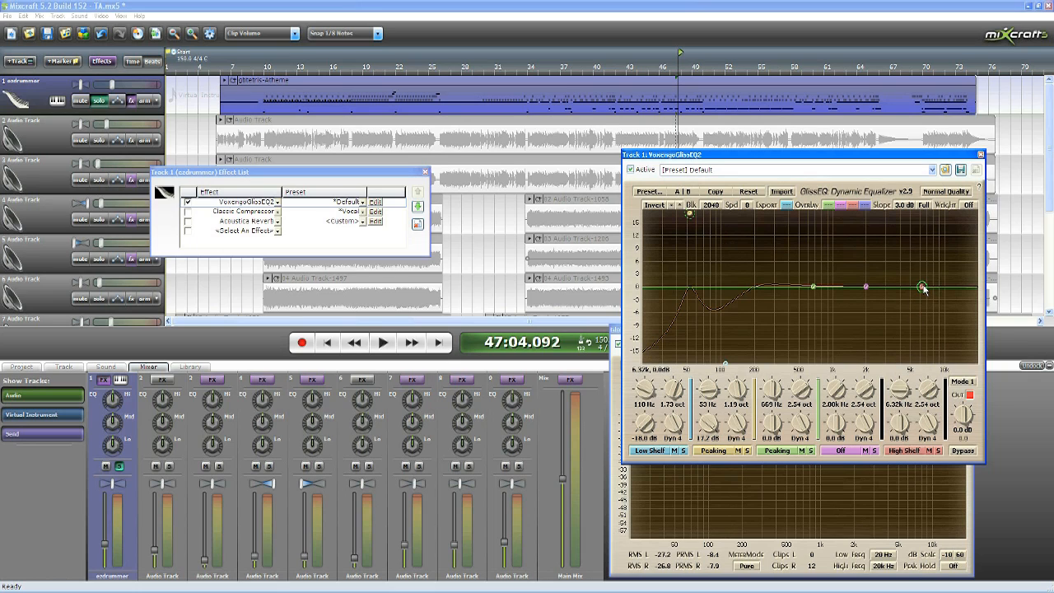
pyautogui.moveTo(922, 288); pyautogui.dragTo(928, 412)
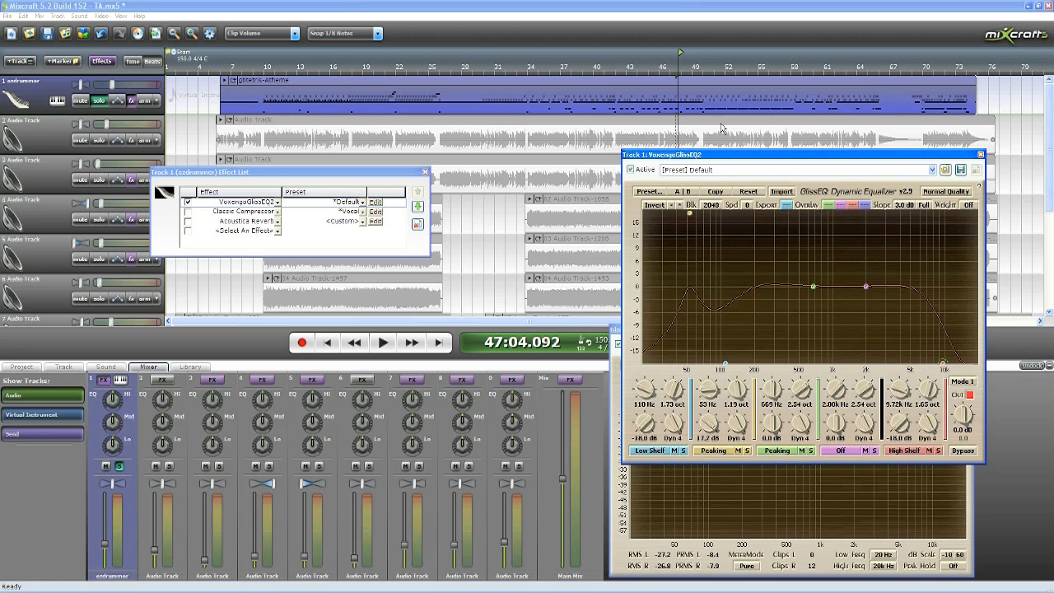
# Play the drums from about bar 43 to examine the effect of the high shelf cut.
pyautogui.click(633, 69)
pyautogui.click(384, 344)
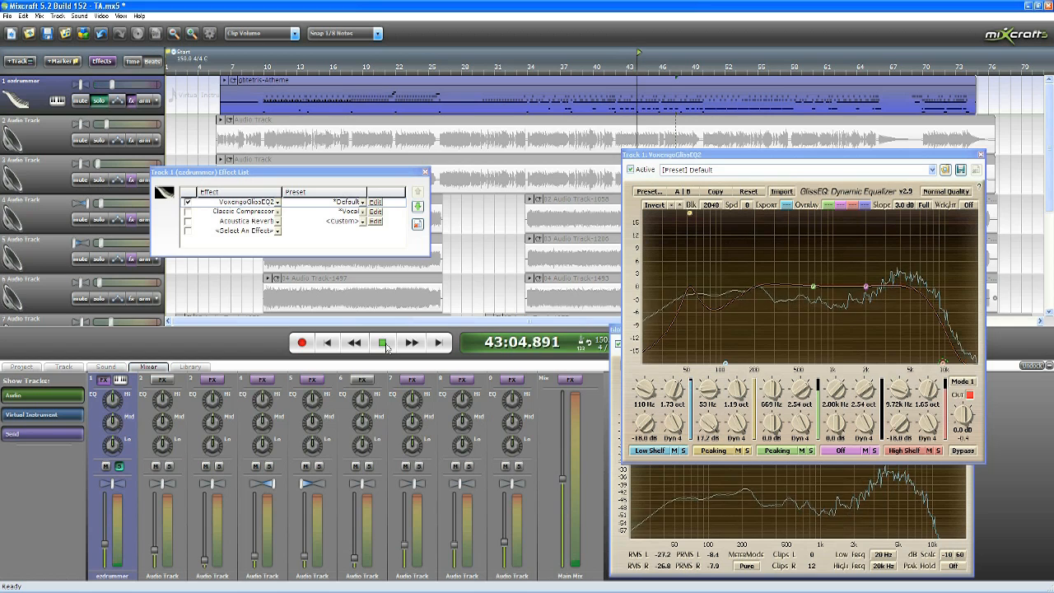
pyautogui.click(384, 343)
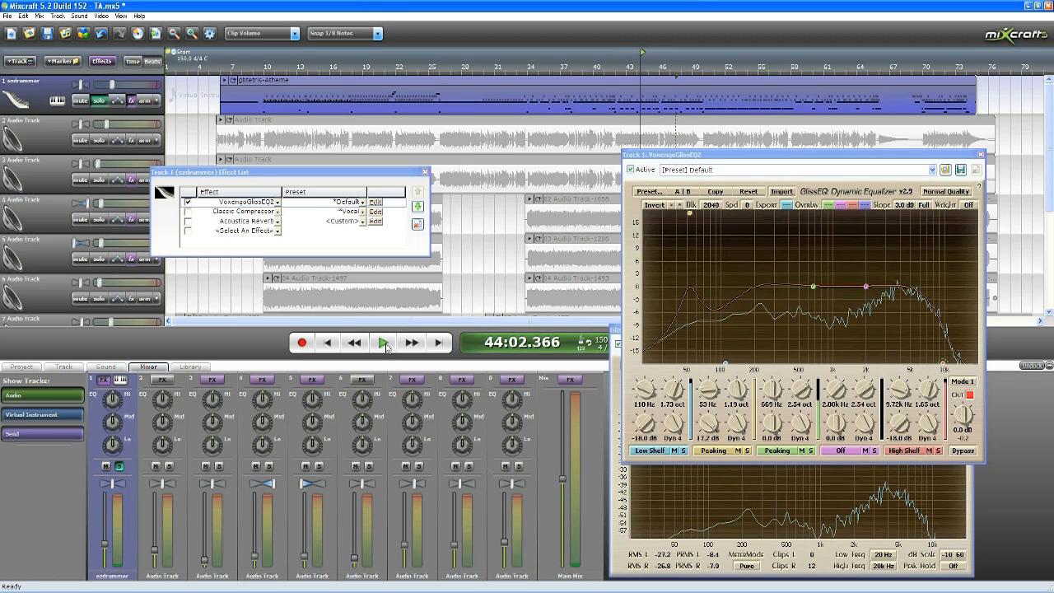
# Adjust the high shelf band to about 13.0 kHz and 1.61 oct, playing the drums to check the treble roll-off.
pyautogui.moveTo(943, 363); pyautogui.dragTo(958, 362)
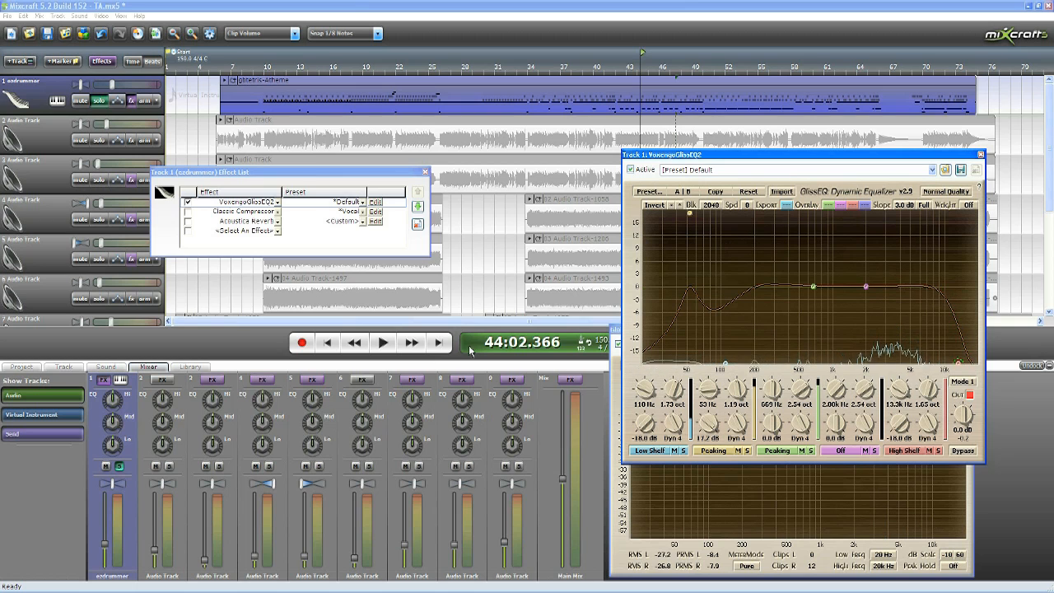
pyautogui.click(384, 342)
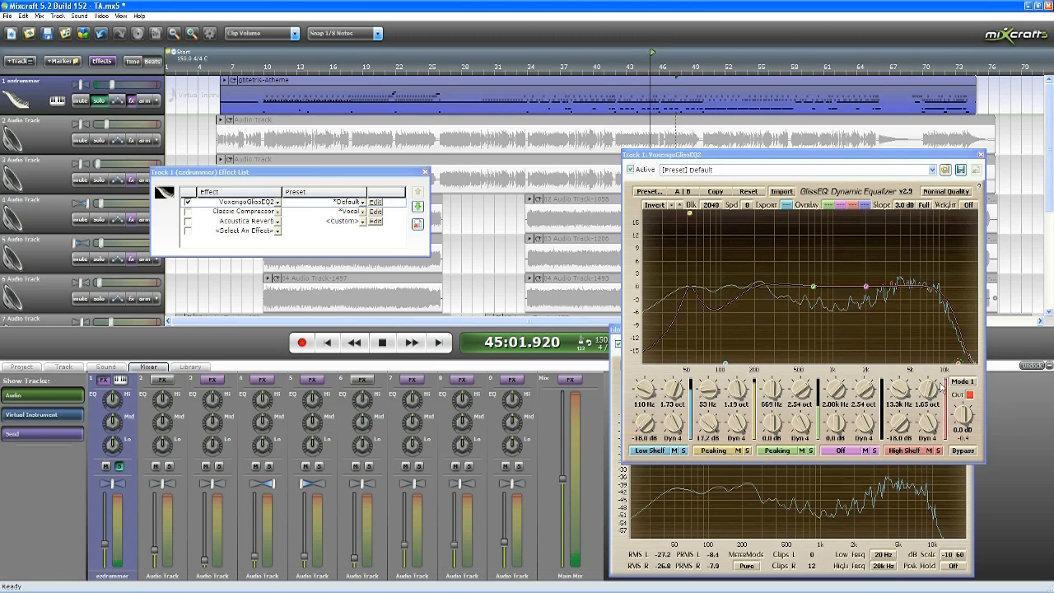
pyautogui.press('space')
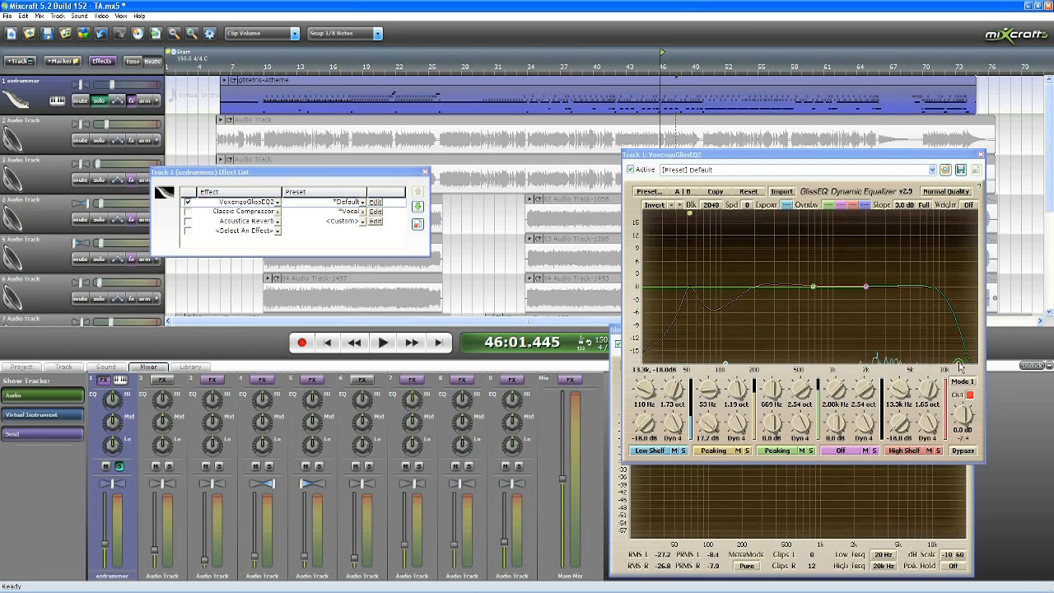
pyautogui.moveTo(960, 365); pyautogui.dragTo(962, 365)
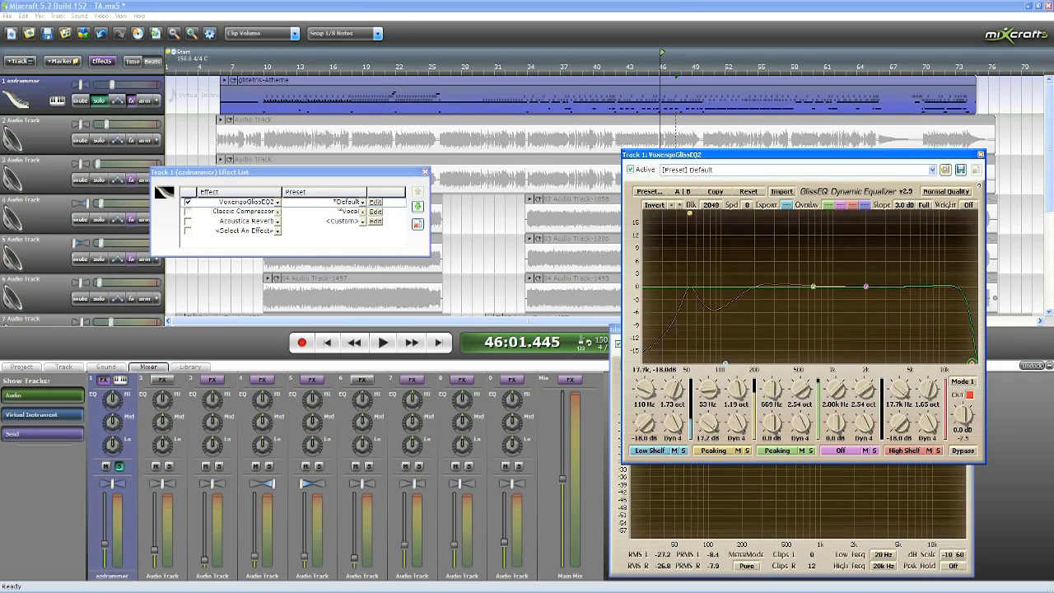
pyautogui.moveTo(969, 362); pyautogui.dragTo(954, 362)
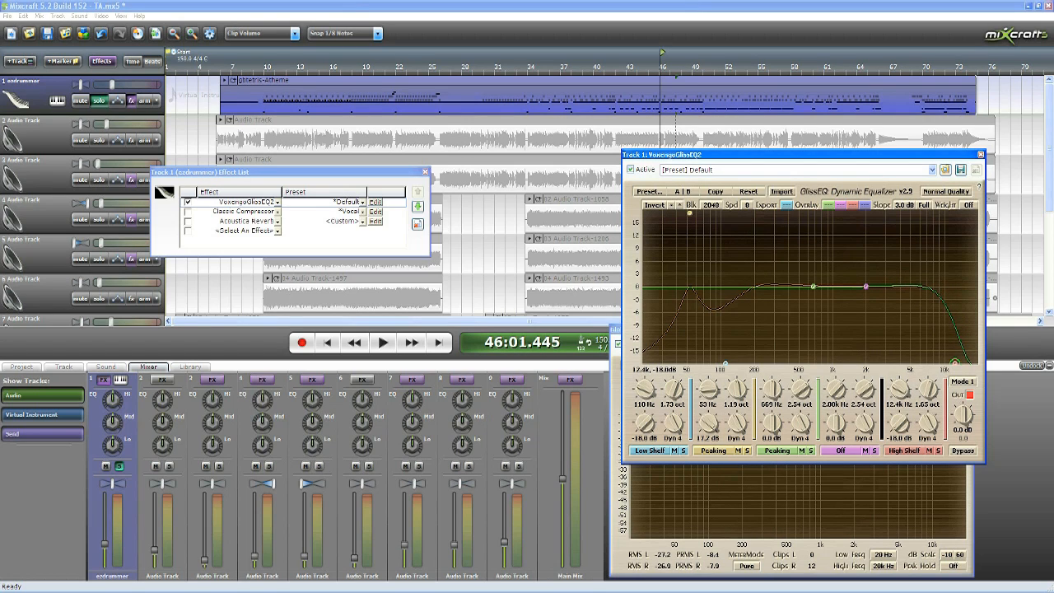
pyautogui.click(384, 343)
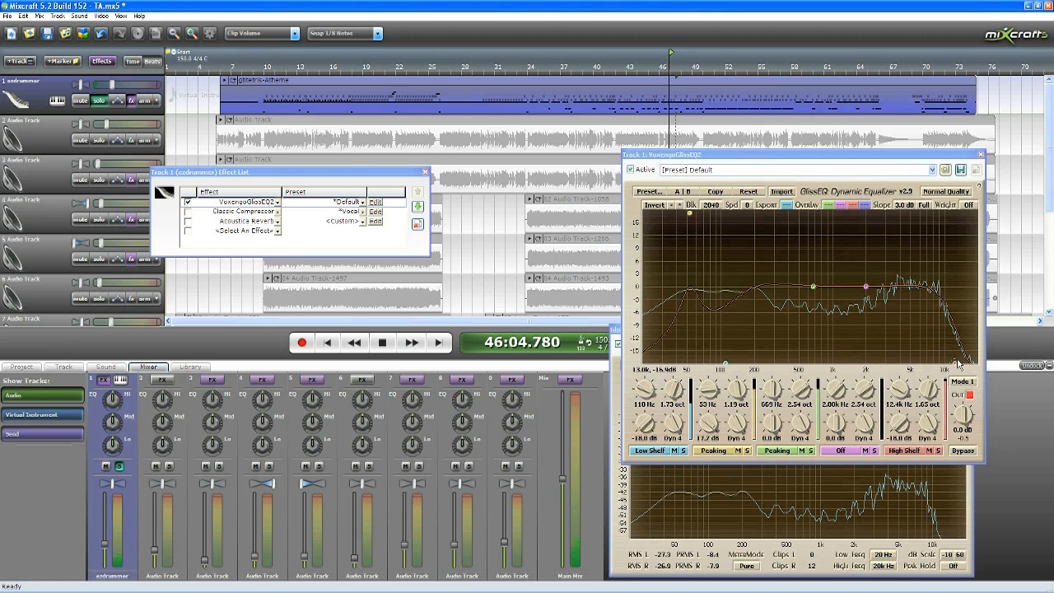
pyautogui.moveTo(955, 362); pyautogui.dragTo(963, 365)
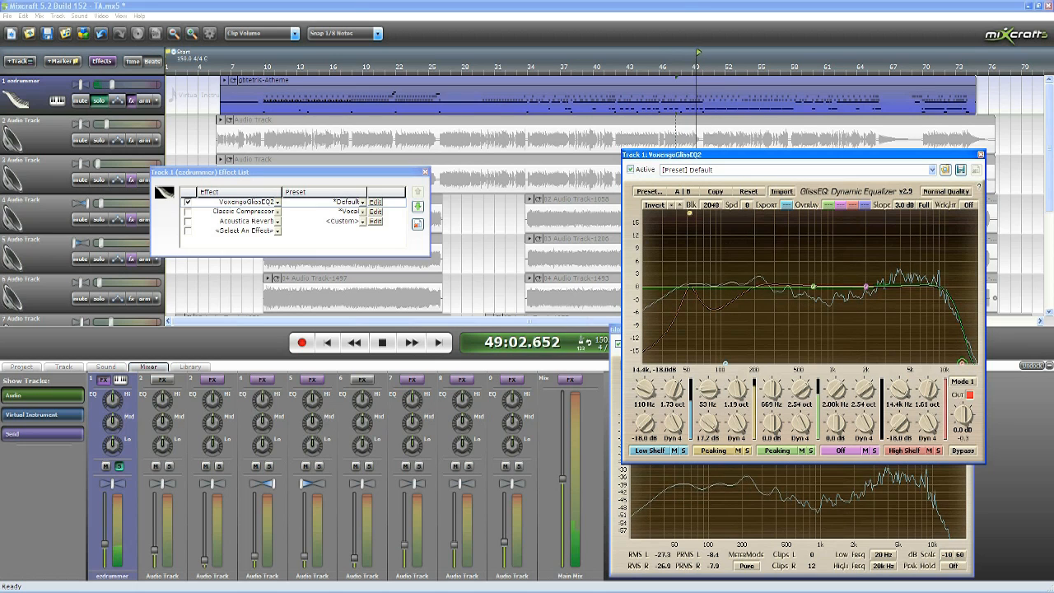
pyautogui.moveTo(963, 364); pyautogui.dragTo(958, 364)
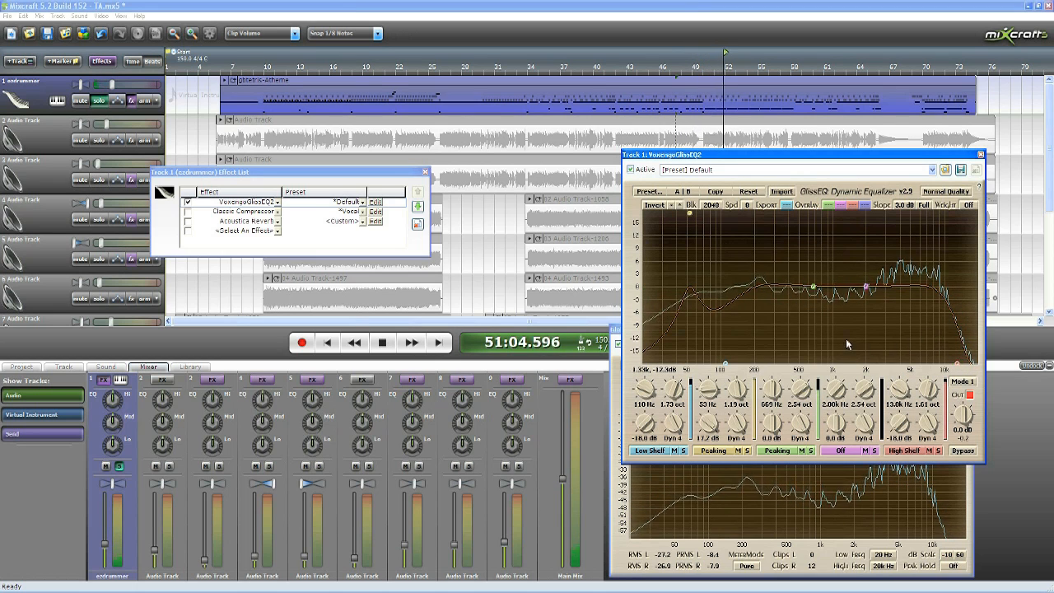
pyautogui.press('space')
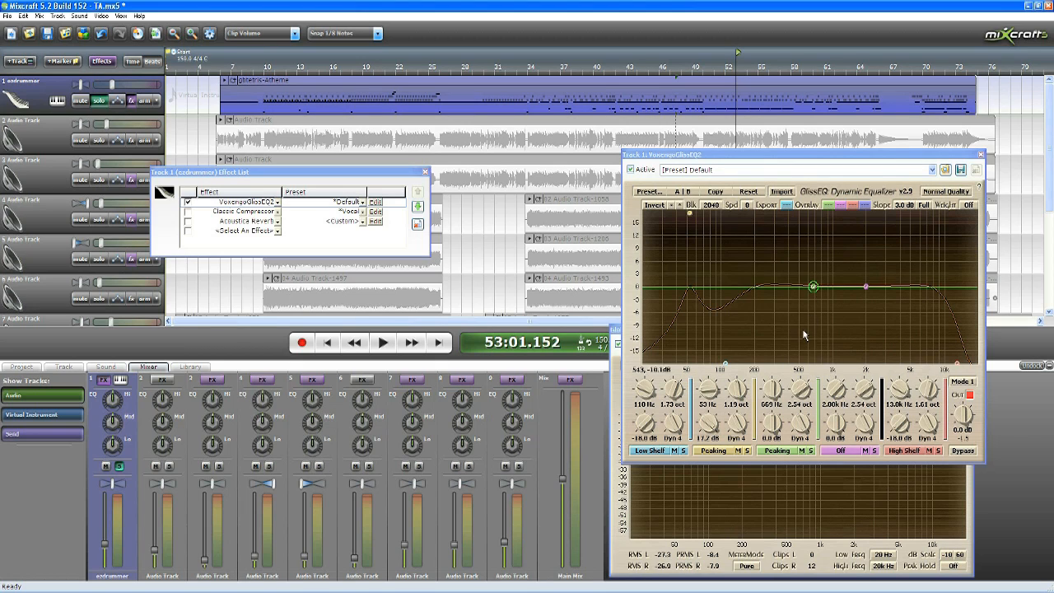
pyautogui.click(778, 452)
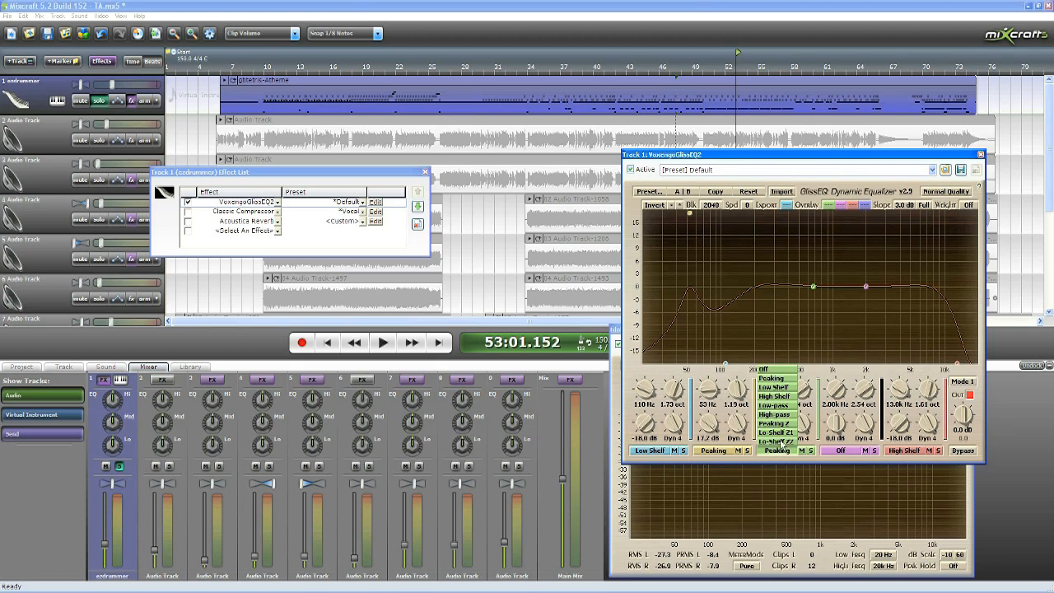
pyautogui.click(821, 372)
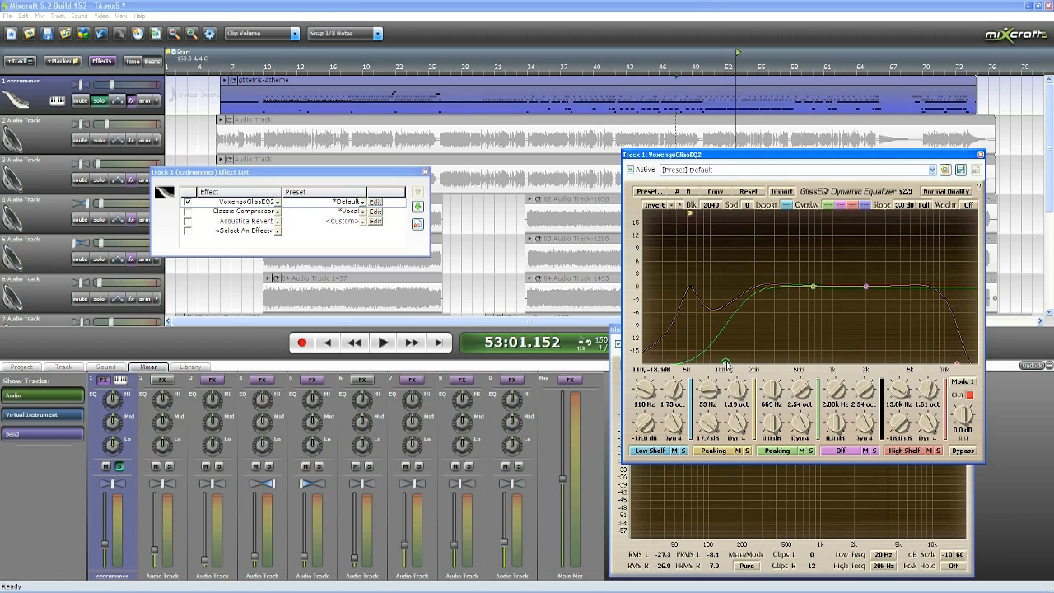
# Raise the low shelf band's frequency to about 162 Hz and play the drums from bar 53 to check it.
pyautogui.moveTo(726, 363); pyautogui.dragTo(745, 363)
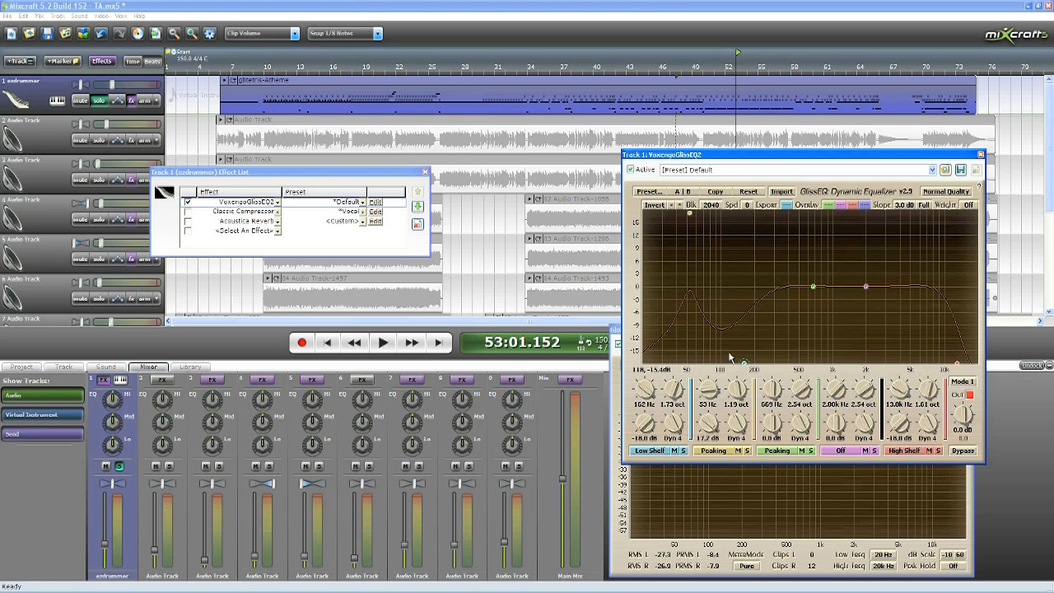
pyautogui.click(384, 351)
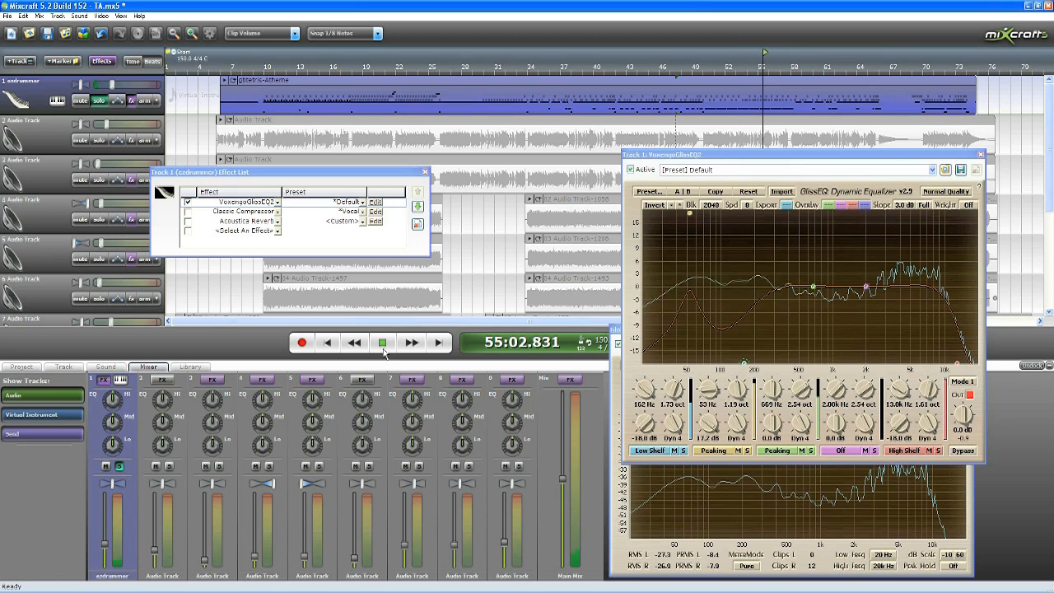
# Set the third peaking band to about 431 Hz, -3.2 dB and 1.75 oct, playing the drums to check it.
pyautogui.click(384, 350)
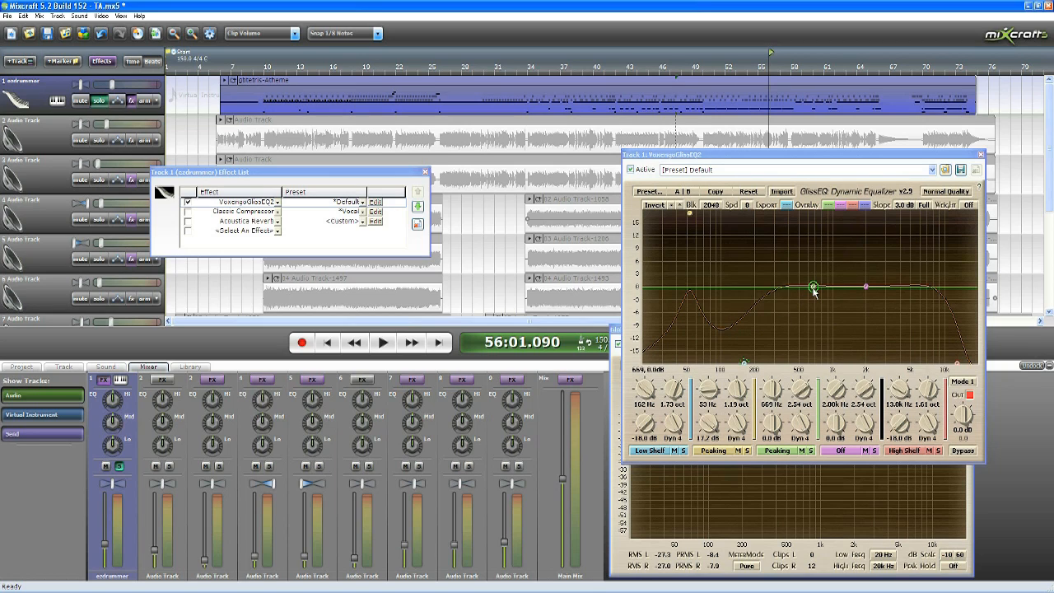
pyautogui.moveTo(814, 288); pyautogui.dragTo(798, 287)
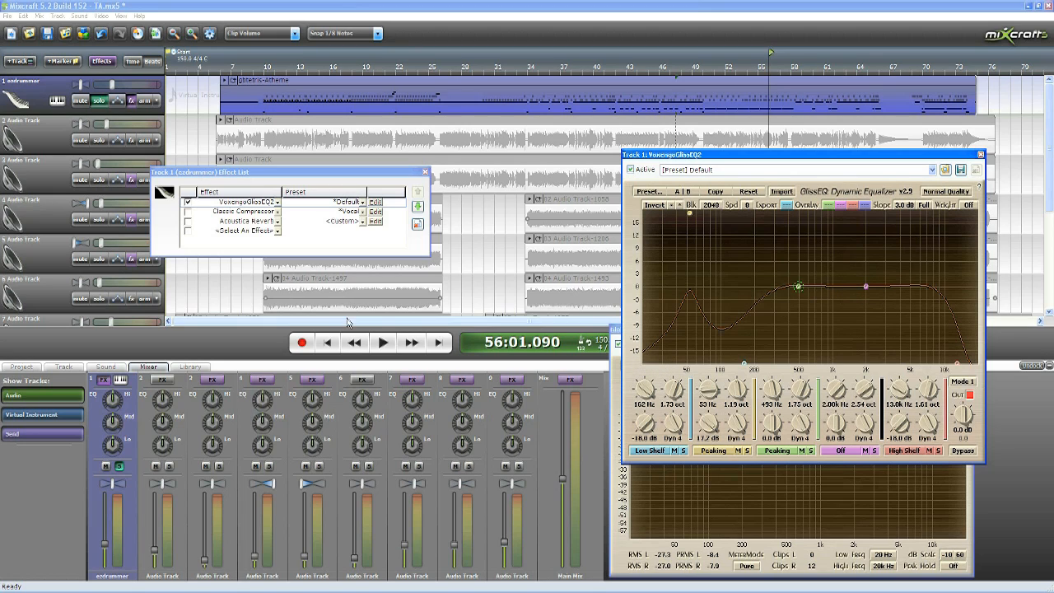
pyautogui.click(644, 61)
pyautogui.click(383, 342)
pyautogui.moveTo(798, 289)
pyautogui.mouseDown()
pyautogui.moveTo(708, 299)
pyautogui.moveTo(792, 300)
pyautogui.mouseUp()
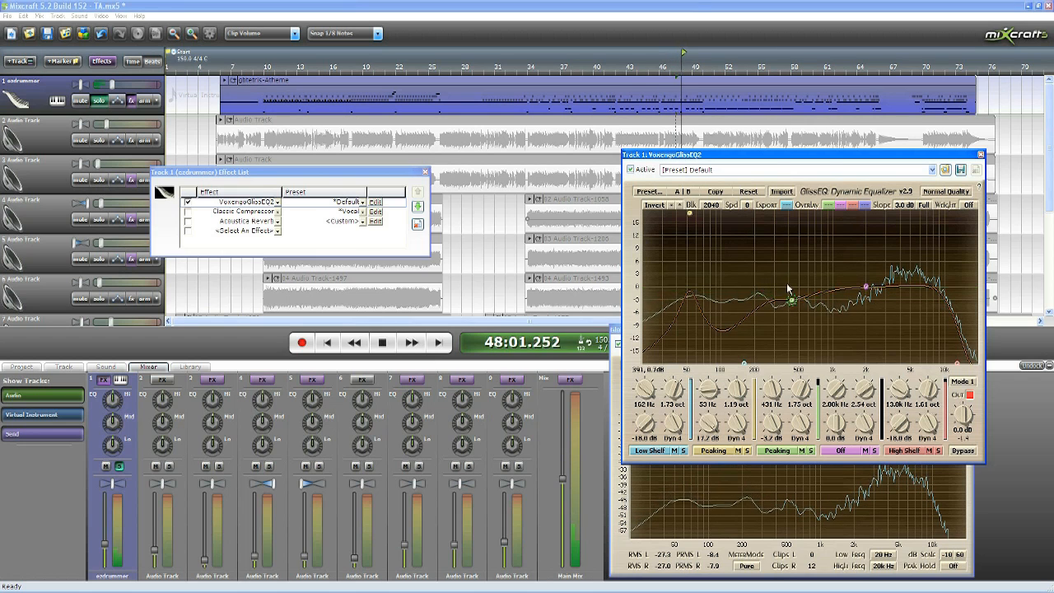
pyautogui.click(383, 342)
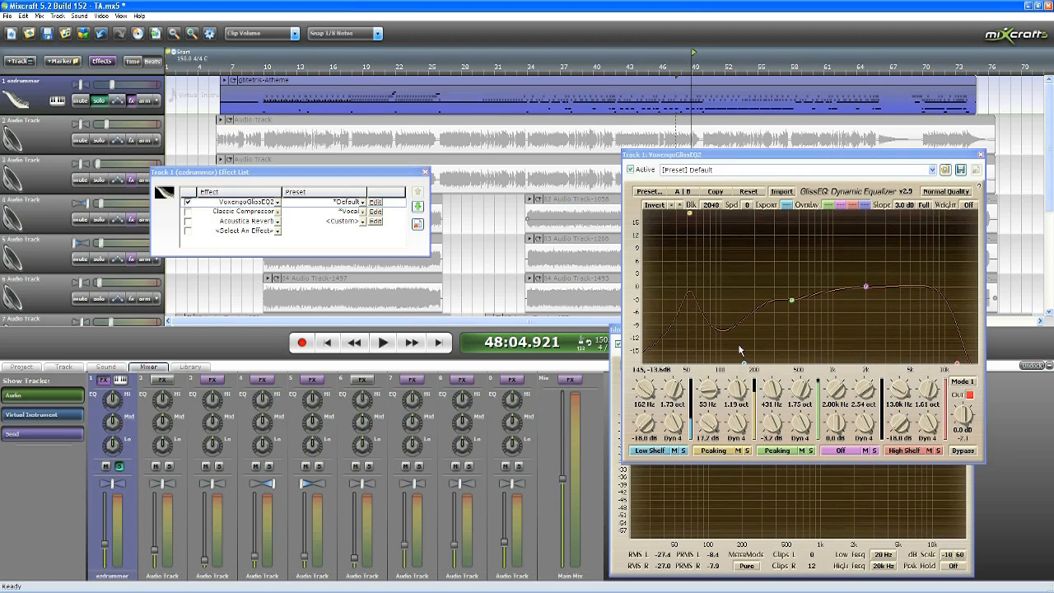
# Enable the fourth band as Peaking at about 3.00 kHz, -5.7 dB and 1.45 oct.
pyautogui.doubleClick(866, 286)
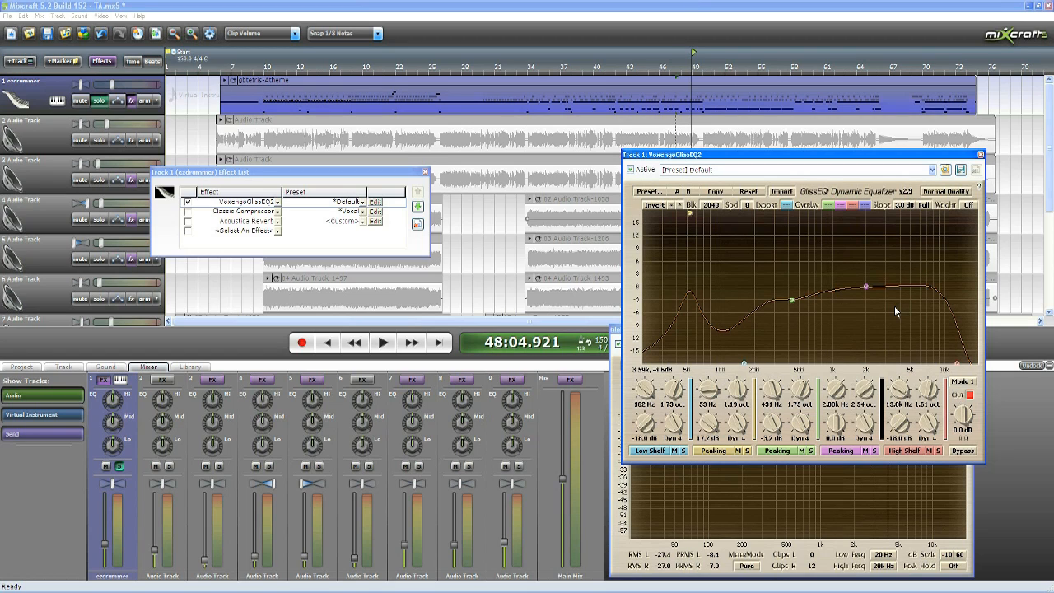
pyautogui.moveTo(866, 287); pyautogui.dragTo(886, 311)
pyautogui.scroll(-5, 886, 311)
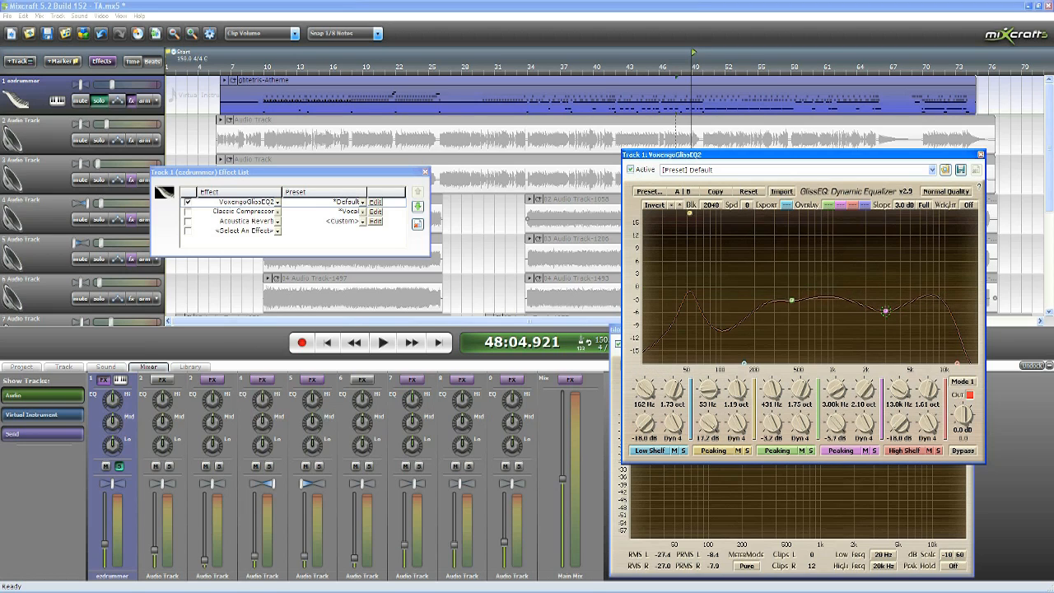
pyautogui.scroll(-2, 886, 311)
pyautogui.scroll(-2, 885, 311)
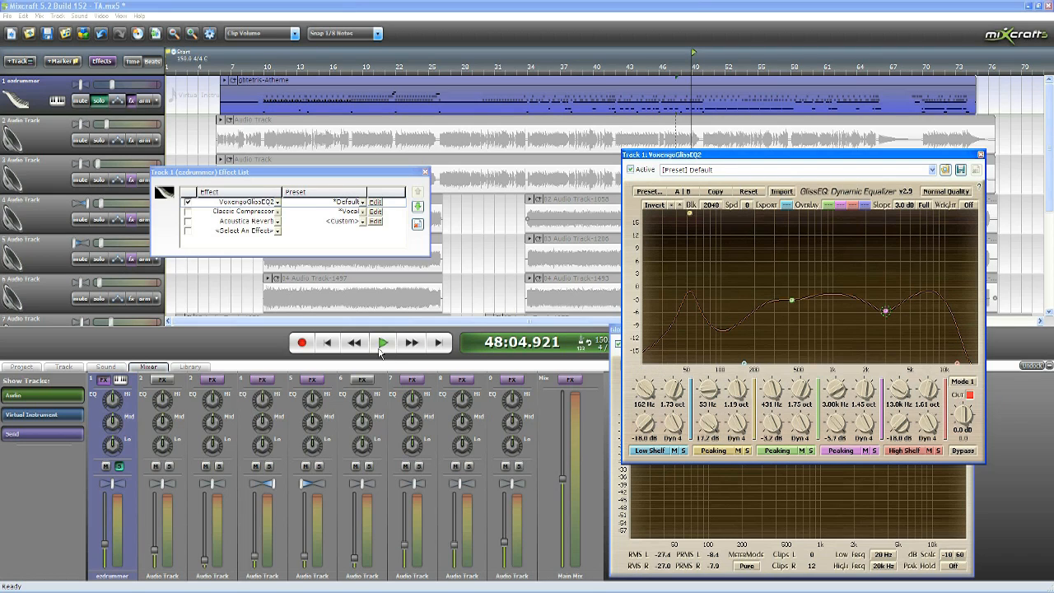
# Move the fourth band to about 2.29 kHz and -6.1 dB while auditioning the drums.
pyautogui.press('space')
pyautogui.moveTo(886, 312)
pyautogui.mouseDown()
pyautogui.moveTo(886, 274)
pyautogui.moveTo(865, 299)
pyautogui.moveTo(878, 304)
pyautogui.mouseUp()
pyautogui.moveTo(867, 311); pyautogui.dragTo(866, 313)
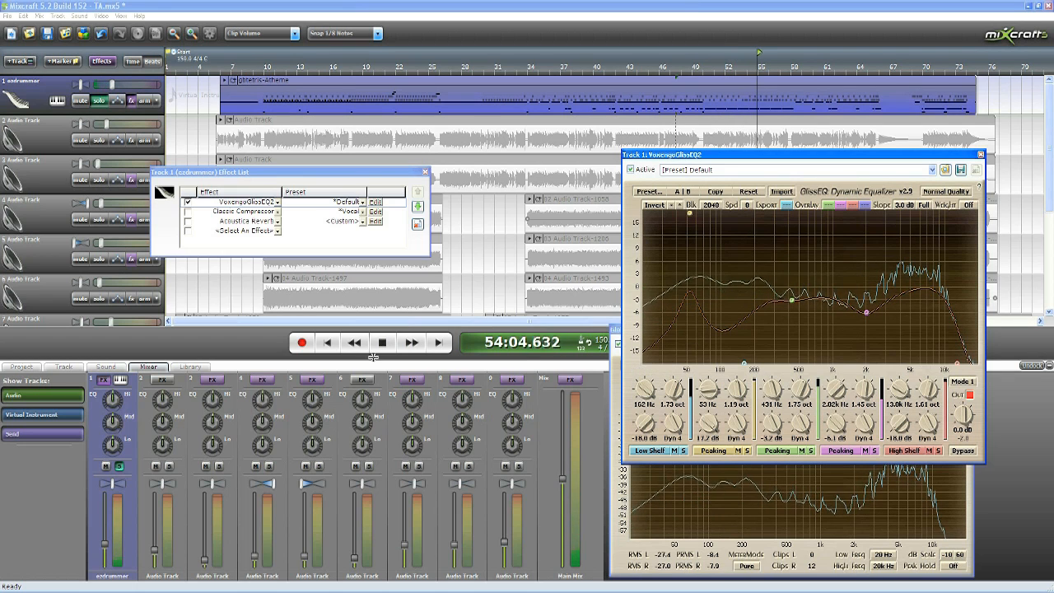
pyautogui.press('space')
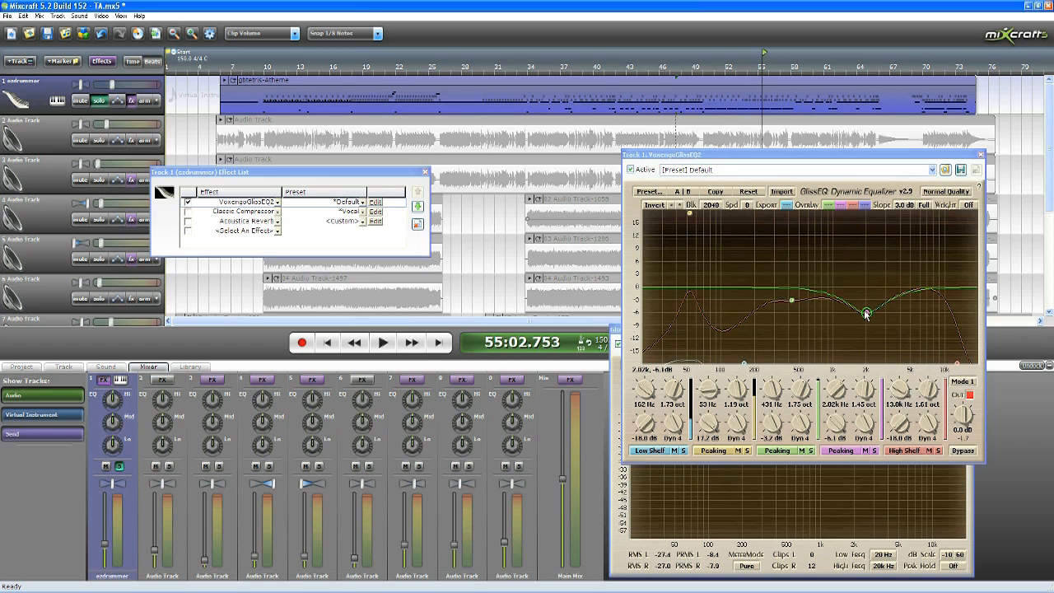
pyautogui.moveTo(867, 314); pyautogui.dragTo(871, 312)
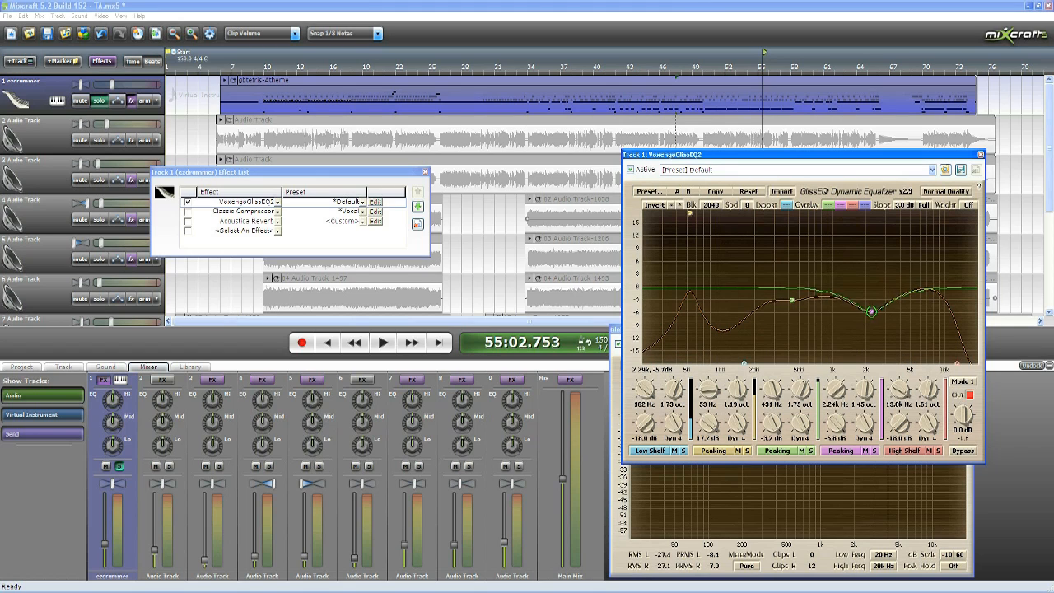
pyautogui.moveTo(901, 272); pyautogui.dragTo(857, 212)
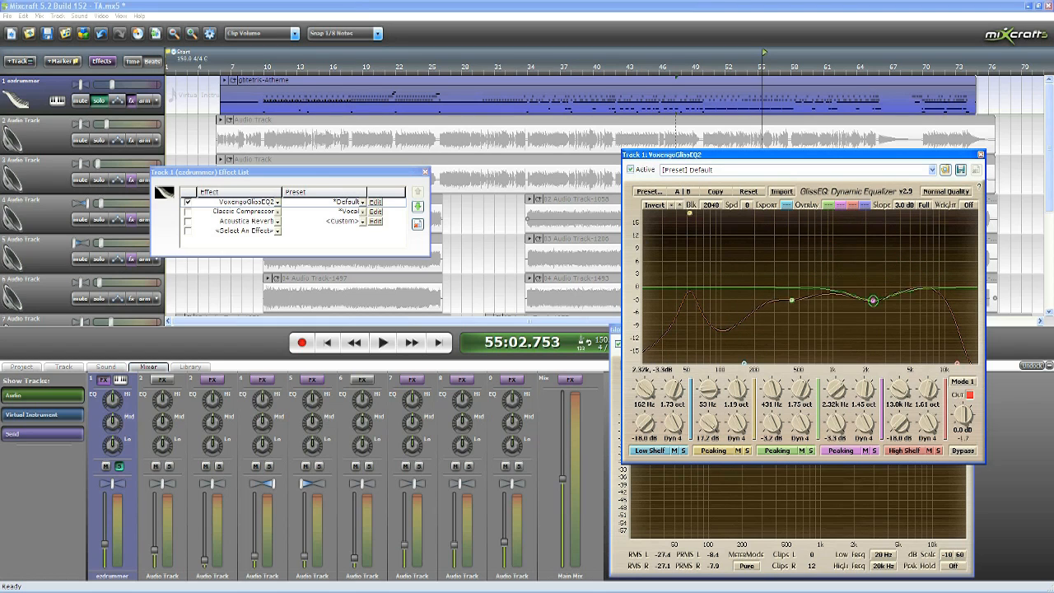
pyautogui.click(381, 344)
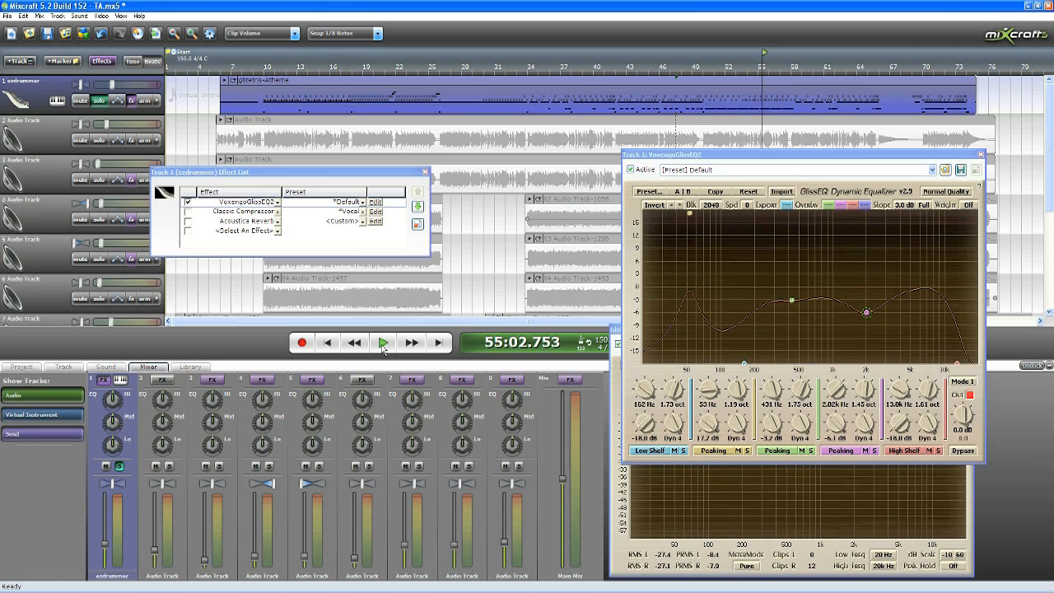
pyautogui.moveTo(867, 311)
pyautogui.mouseDown()
pyautogui.moveTo(897, 286)
pyautogui.moveTo(907, 212)
pyautogui.moveTo(813, 212)
pyautogui.moveTo(875, 212)
pyautogui.moveTo(873, 312)
pyautogui.mouseUp()
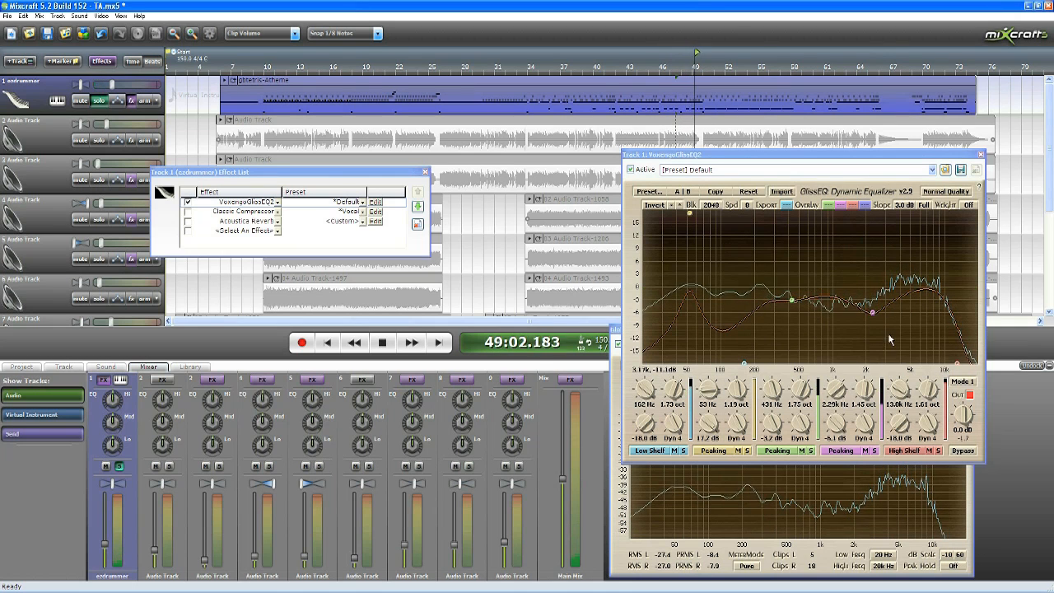
# Arrange the equalizer above the spectrum analyzer so both graphs show, and set the high shelf band to about 11.2 kHz and 1.75 oct.
pyautogui.click(898, 484)
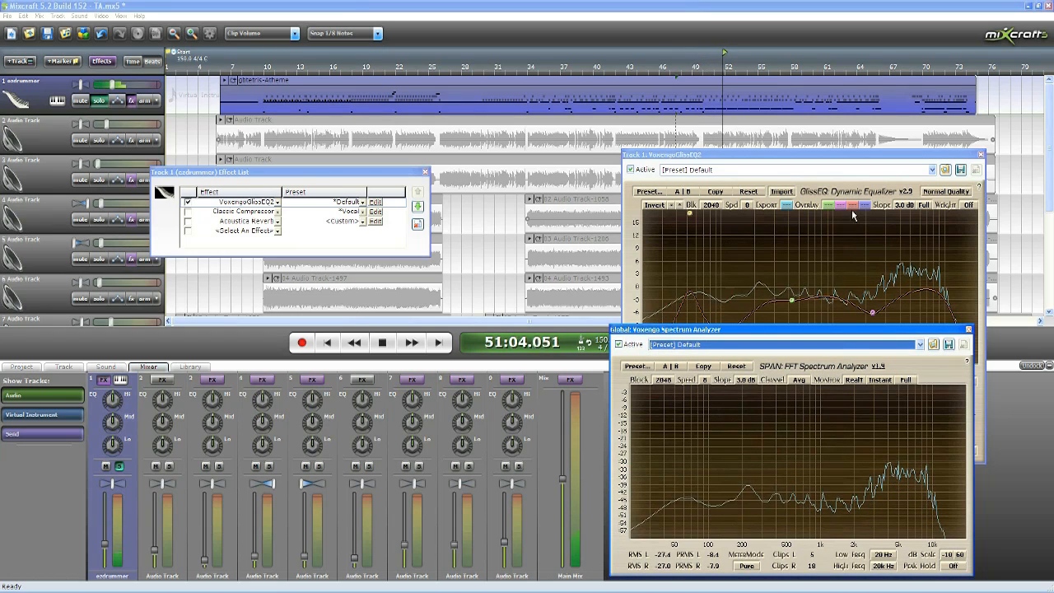
pyautogui.moveTo(830, 156); pyautogui.dragTo(802, 98)
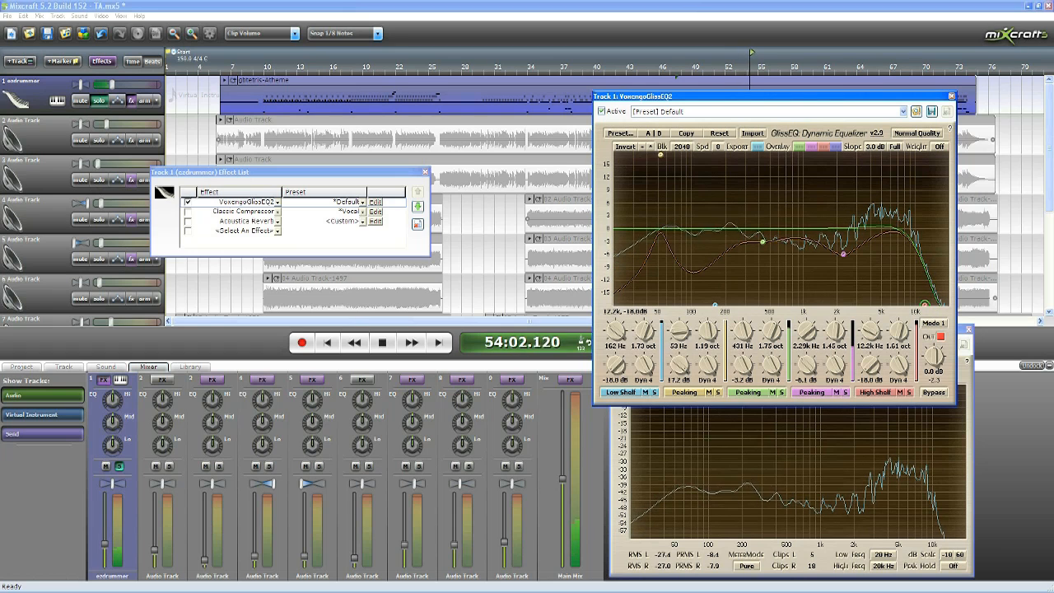
pyautogui.moveTo(924, 303); pyautogui.dragTo(921, 303)
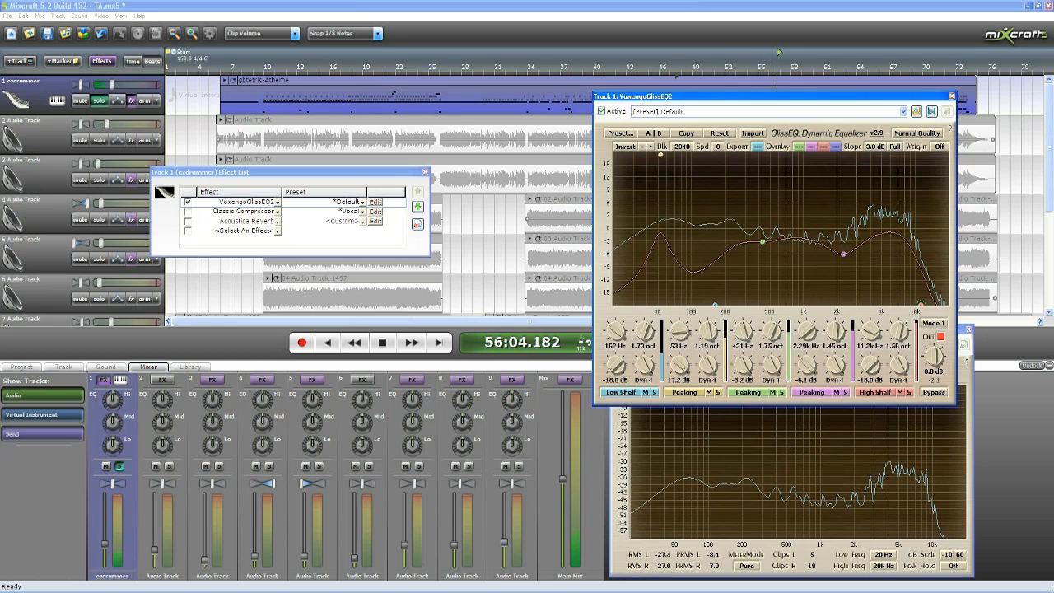
pyautogui.moveTo(898, 331); pyautogui.dragTo(899, 327)
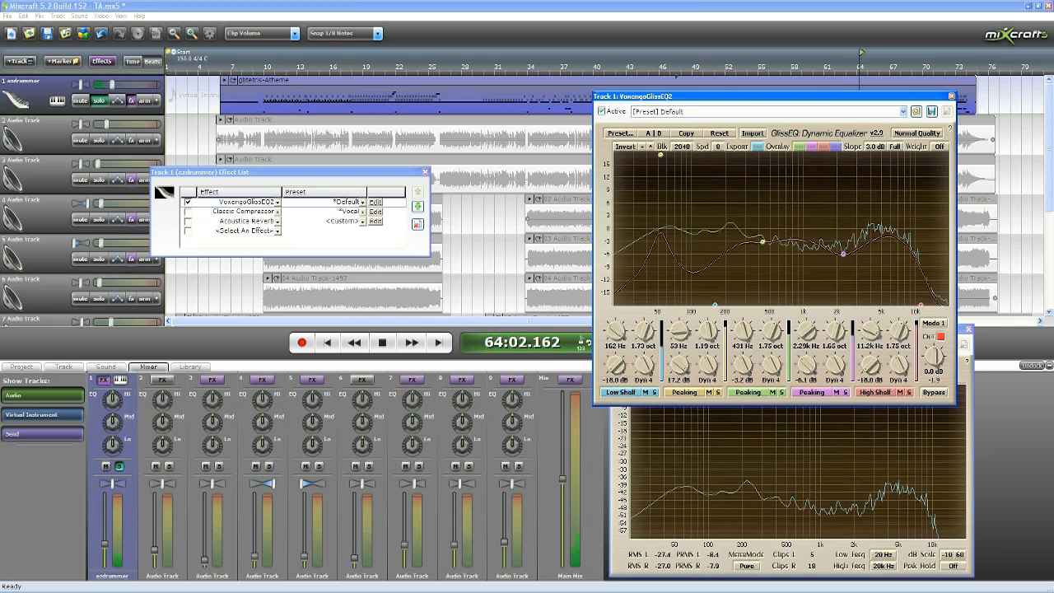
# Widen the fourth band to 2.10 oct and move the third band to about 389 Hz and -5.7 dB.
pyautogui.moveTo(835, 330); pyautogui.dragTo(835, 326)
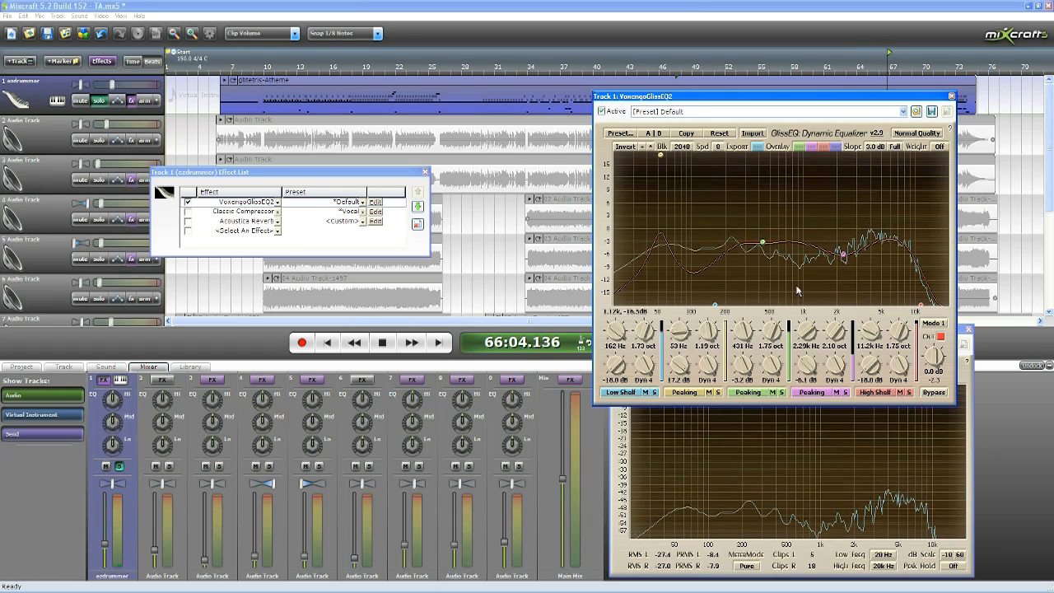
pyautogui.moveTo(763, 242); pyautogui.dragTo(757, 252)
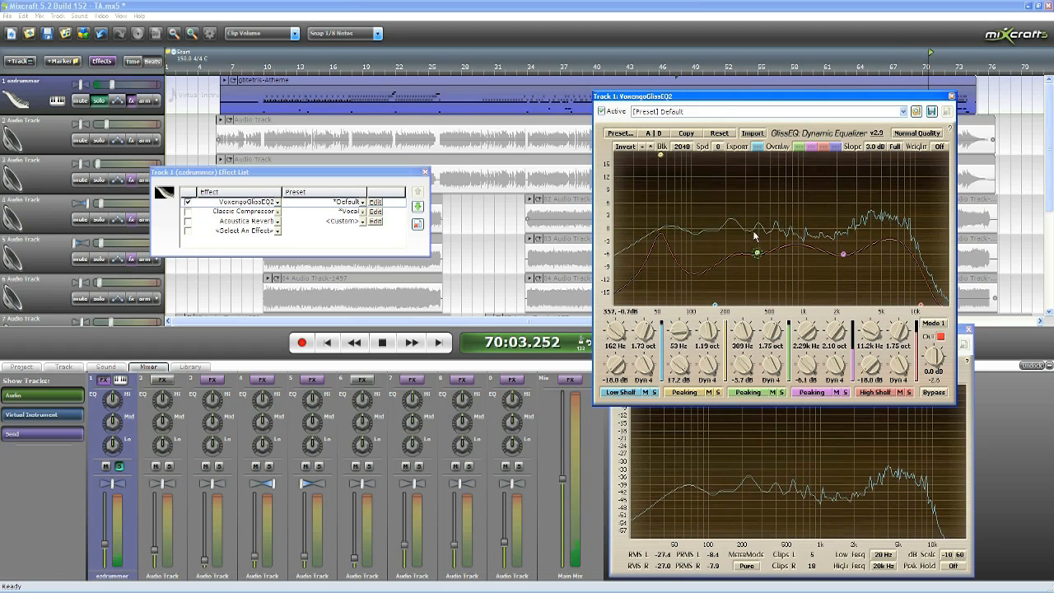
# Replay the drums from about bar 42 and set the fourth band to about 3.04 kHz, -5.9 dB and 1.72 oct.
pyautogui.click(626, 54)
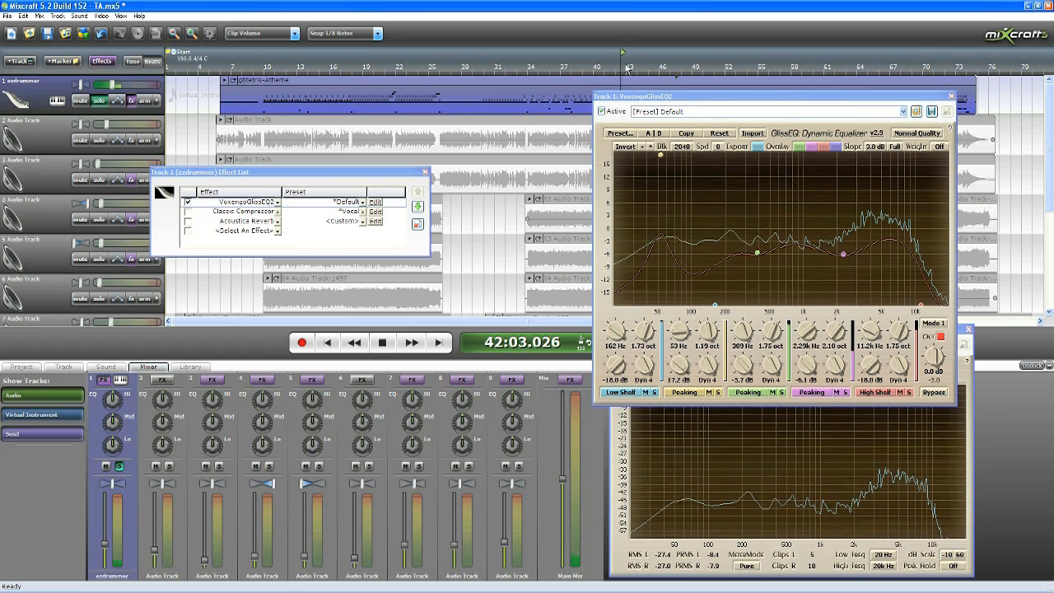
pyautogui.click(617, 112)
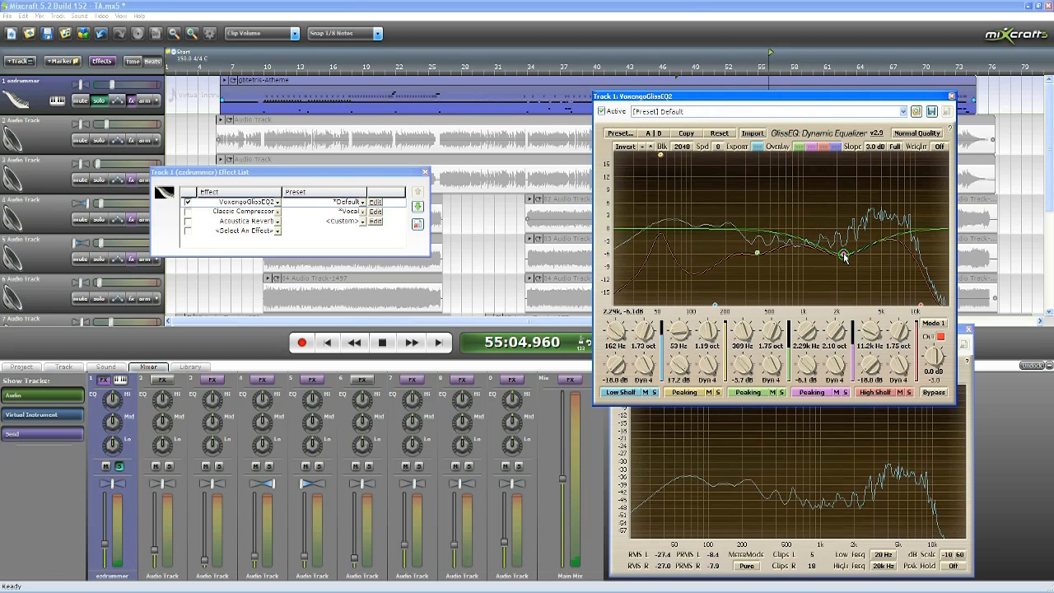
pyautogui.moveTo(847, 255); pyautogui.dragTo(857, 253)
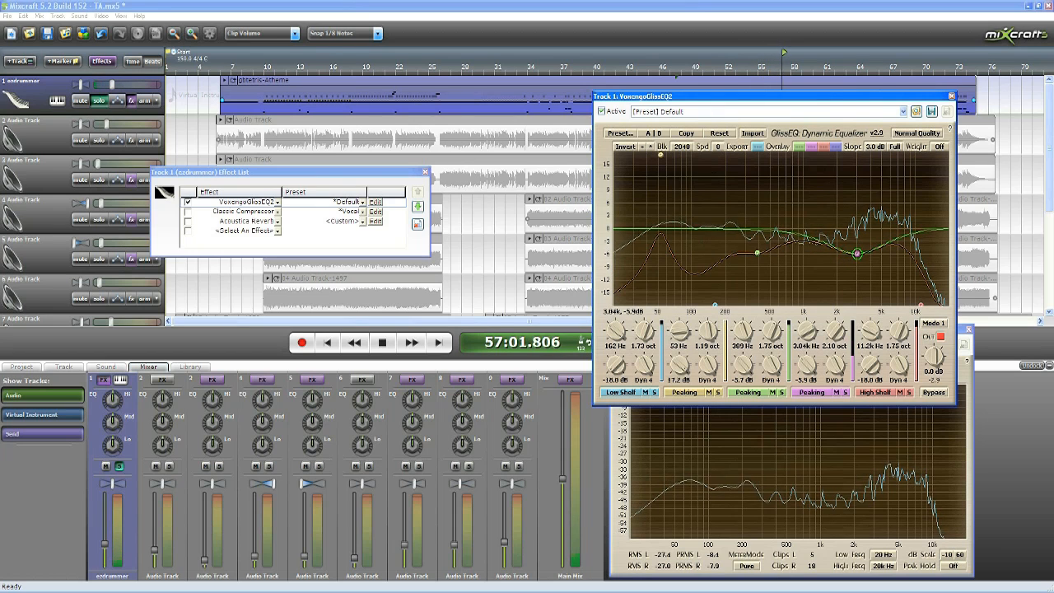
pyautogui.moveTo(838, 334); pyautogui.dragTo(838, 344)
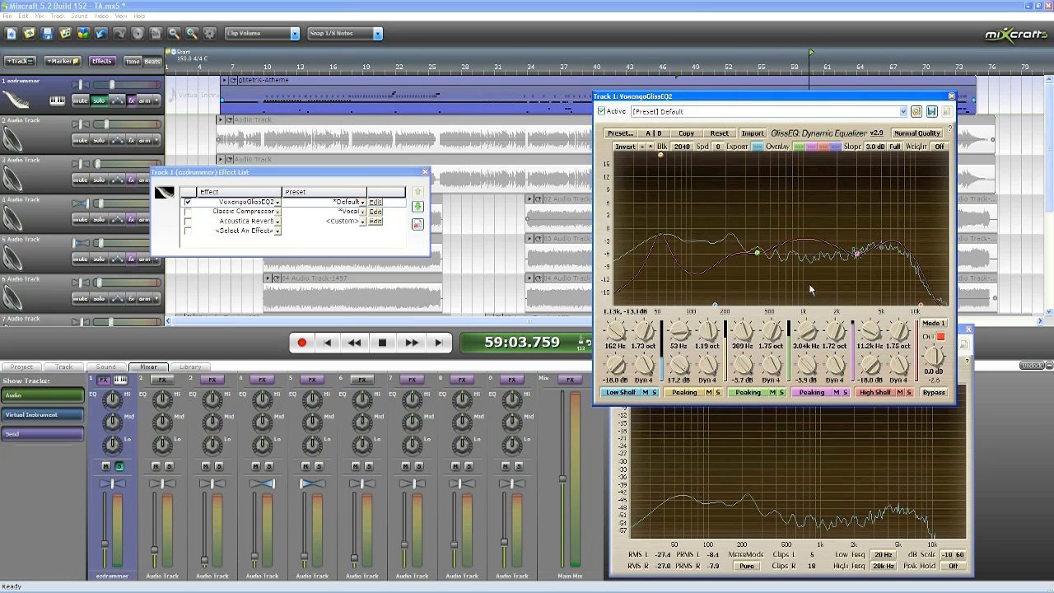
# Compare the drums with the equalizer disabled and enabled, replaying them from about bar 40.
pyautogui.click(617, 113)
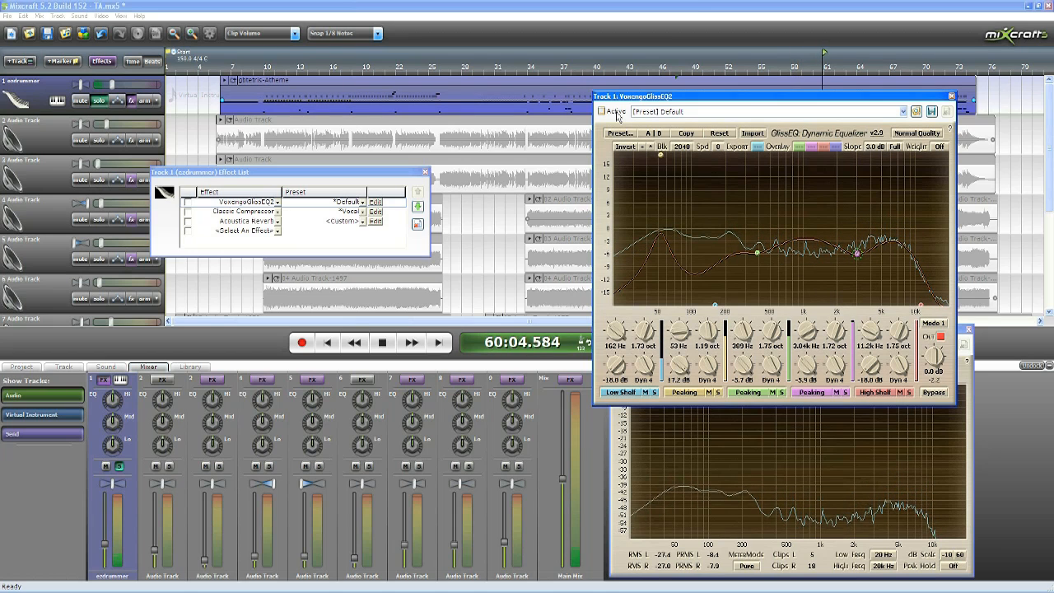
pyautogui.click(617, 113)
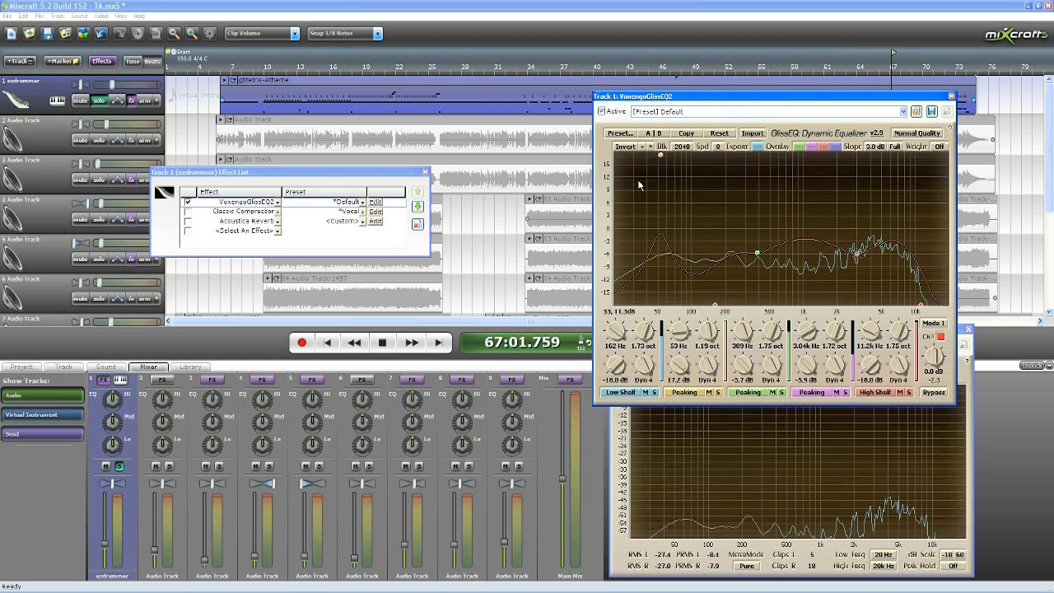
pyautogui.click(582, 68)
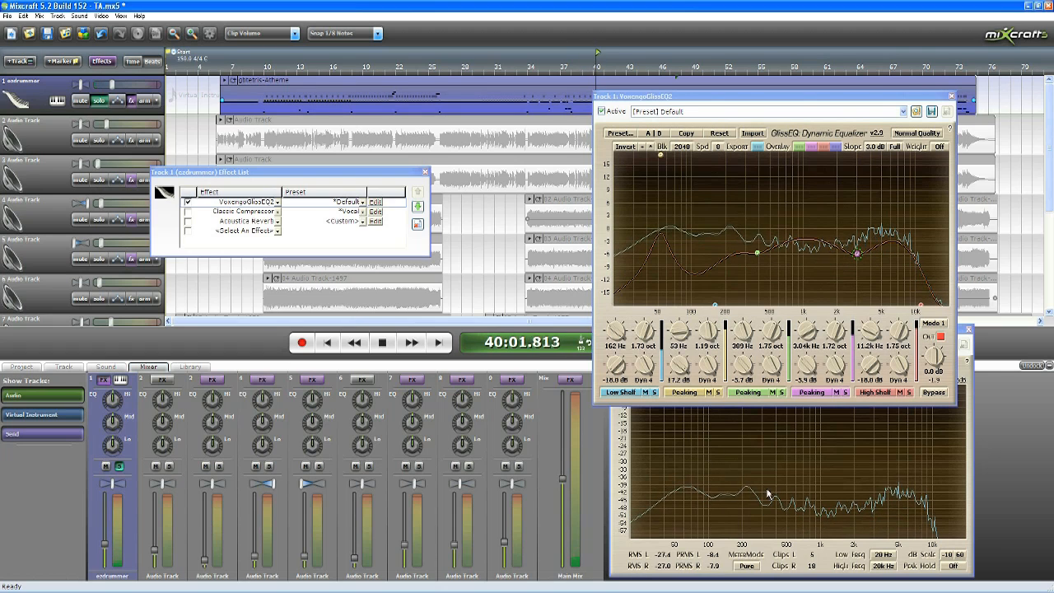
pyautogui.press('space')
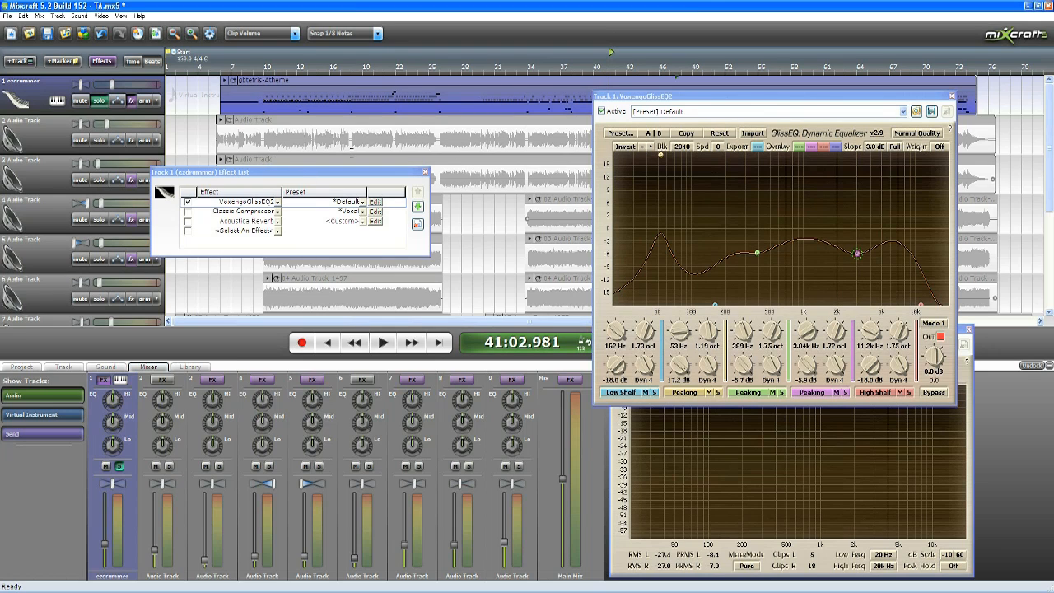
# Close the equalizer, enable the drum track's Acoustica Reverb and play the drums with it before closing the effect list.
pyautogui.click(951, 98)
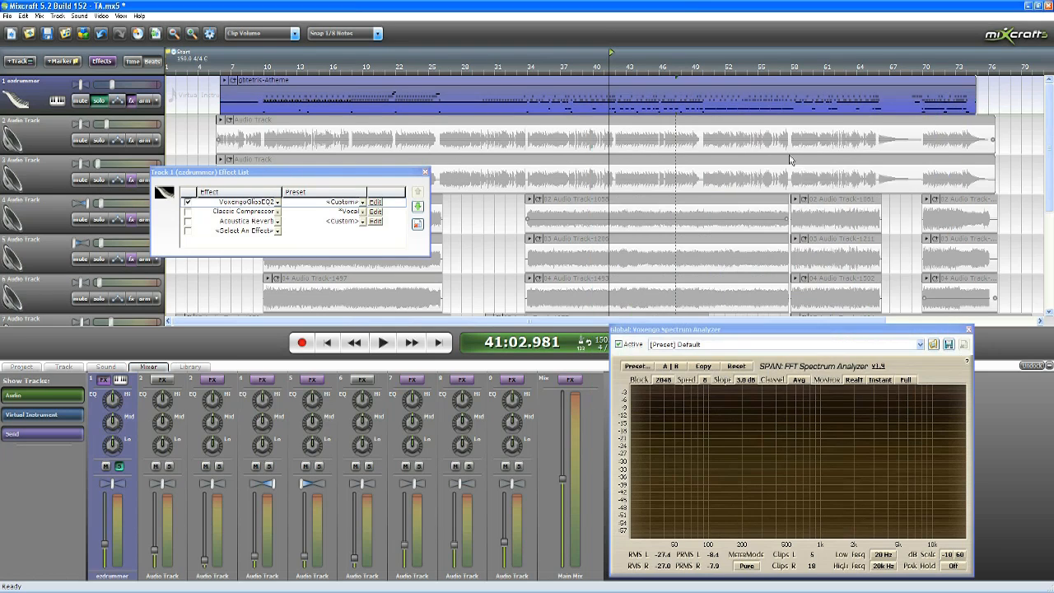
pyautogui.click(187, 222)
pyautogui.click(383, 343)
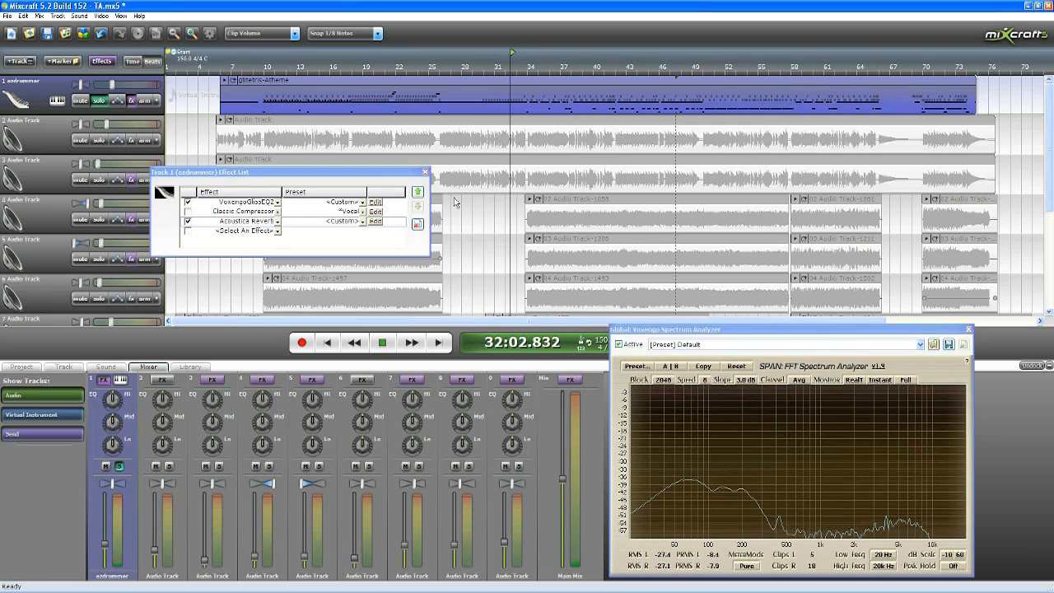
pyautogui.click(383, 346)
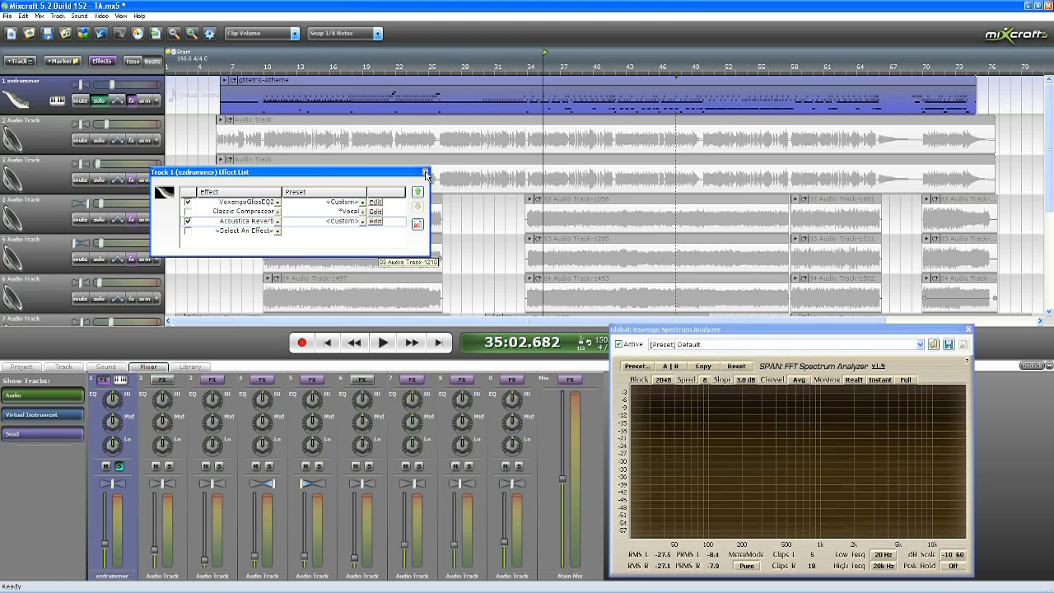
pyautogui.click(425, 172)
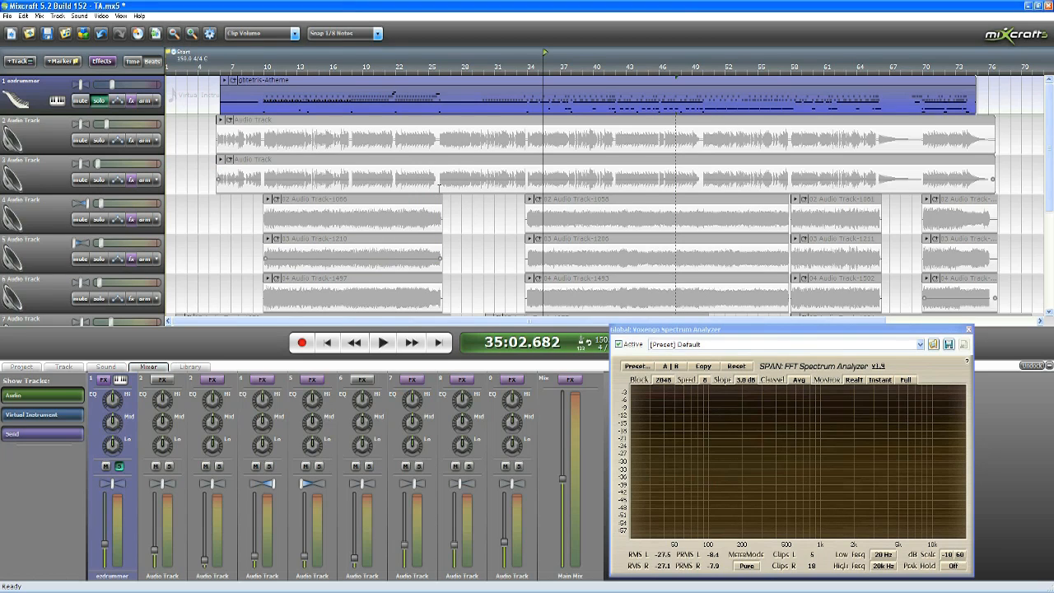
# Solo audio track 2 instead of the drums and add the VoxengoGlissEQ2 effect to it.
pyautogui.click(99, 141)
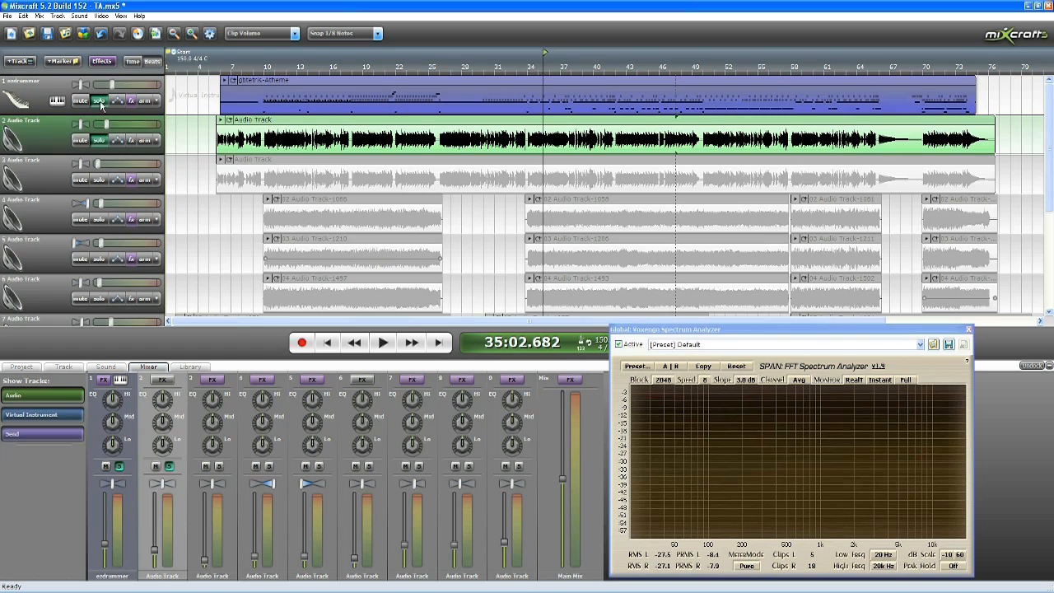
pyautogui.click(100, 99)
pyautogui.click(131, 141)
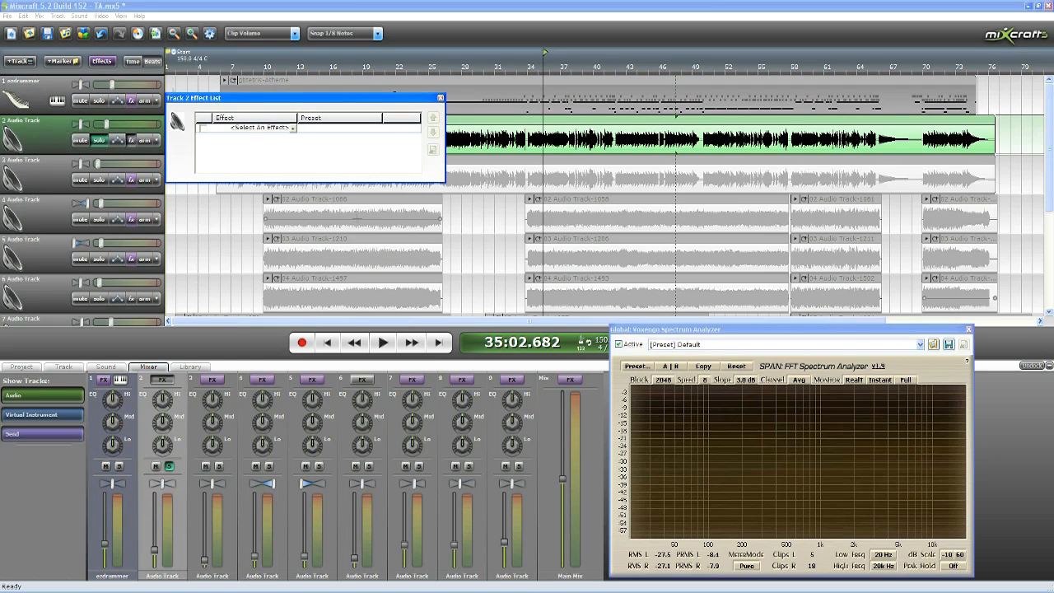
pyautogui.click(283, 132)
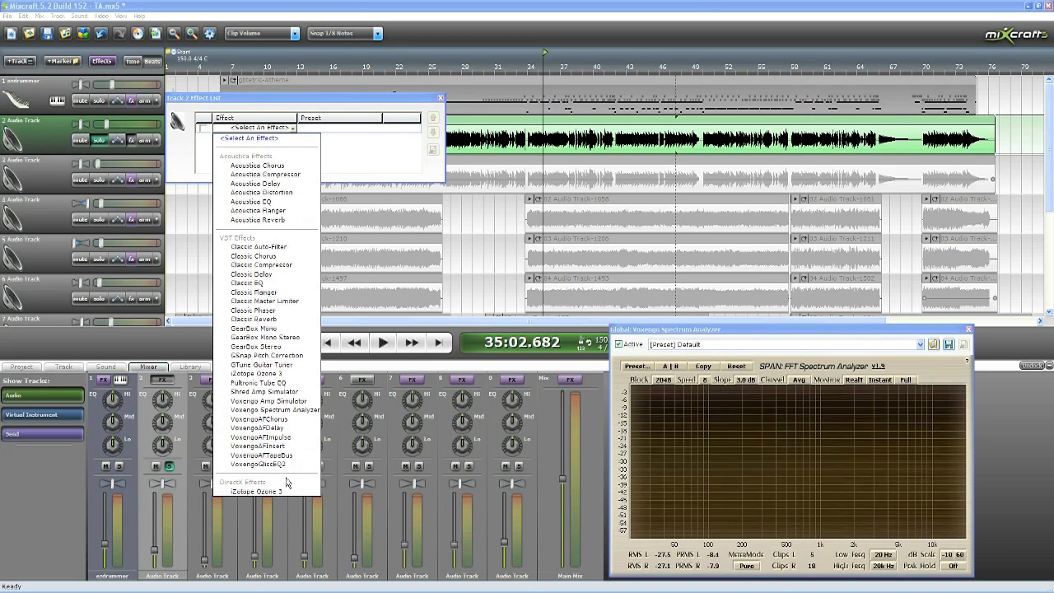
pyautogui.click(289, 465)
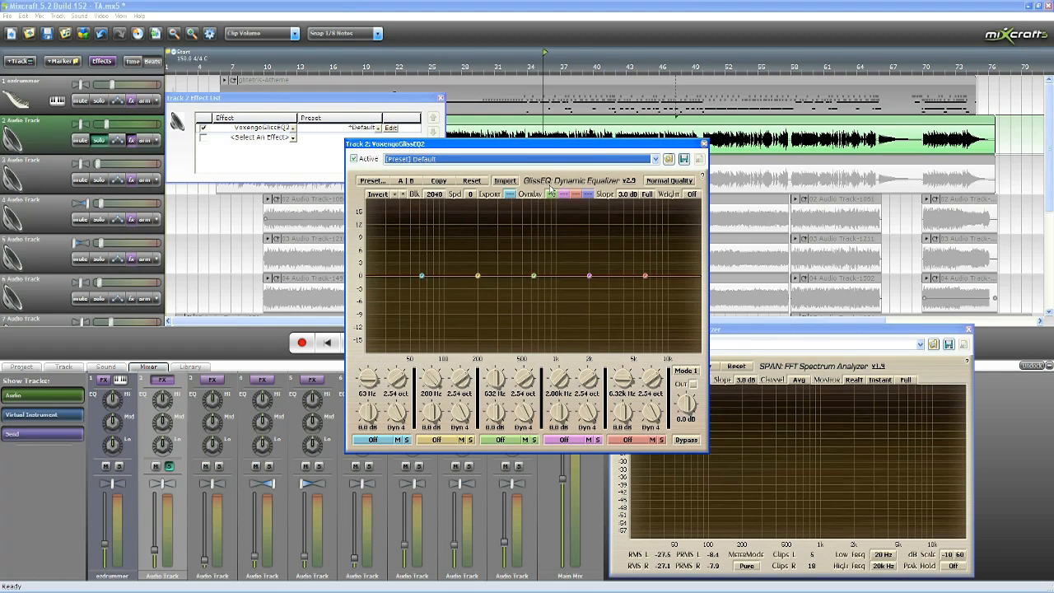
# Move the equalizer window clear of the transport controls and play track 2 from bar 33 to examine its spectrum.
pyautogui.moveTo(559, 147); pyautogui.dragTo(836, 149)
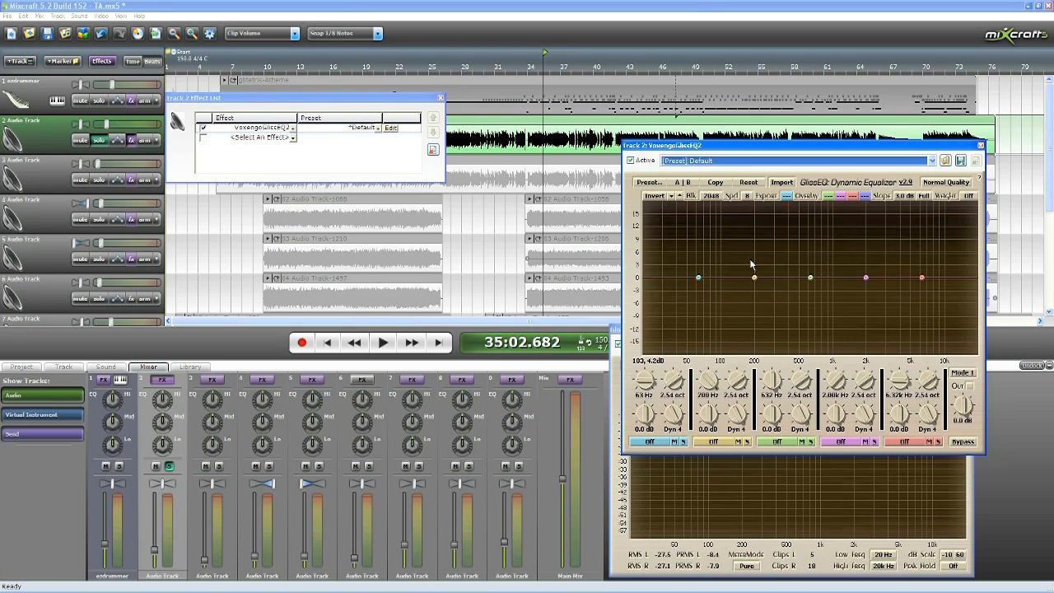
pyautogui.moveTo(711, 146); pyautogui.dragTo(738, 134)
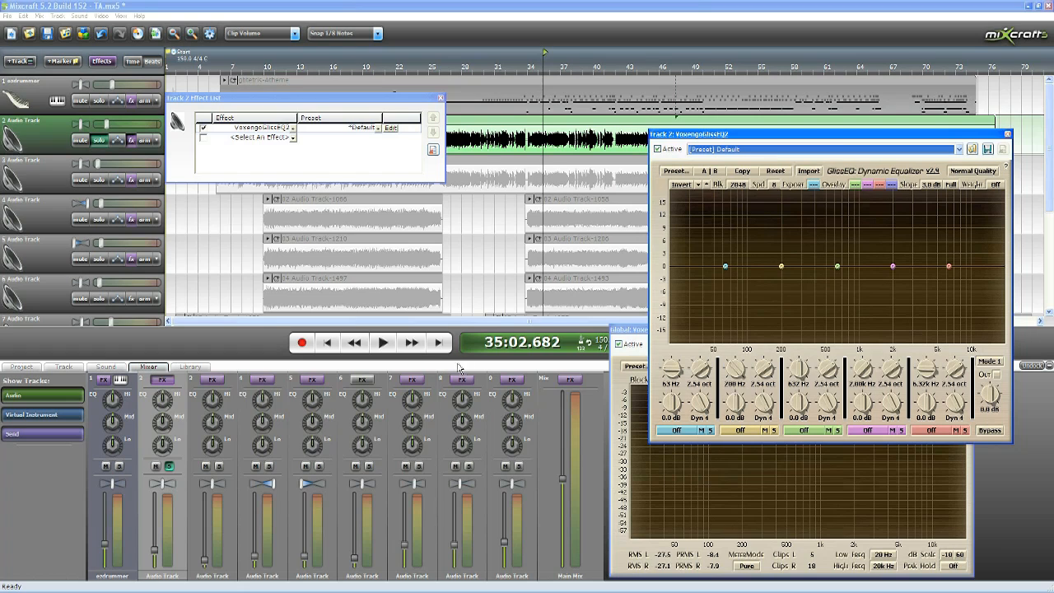
pyautogui.click(524, 63)
pyautogui.scroll(5, 524, 64)
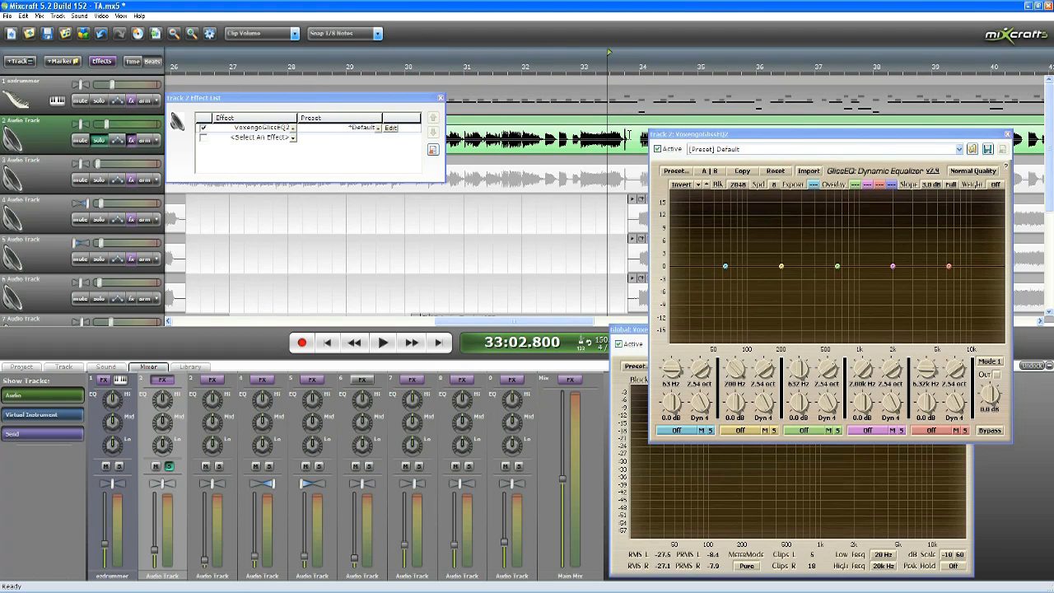
pyautogui.click(587, 64)
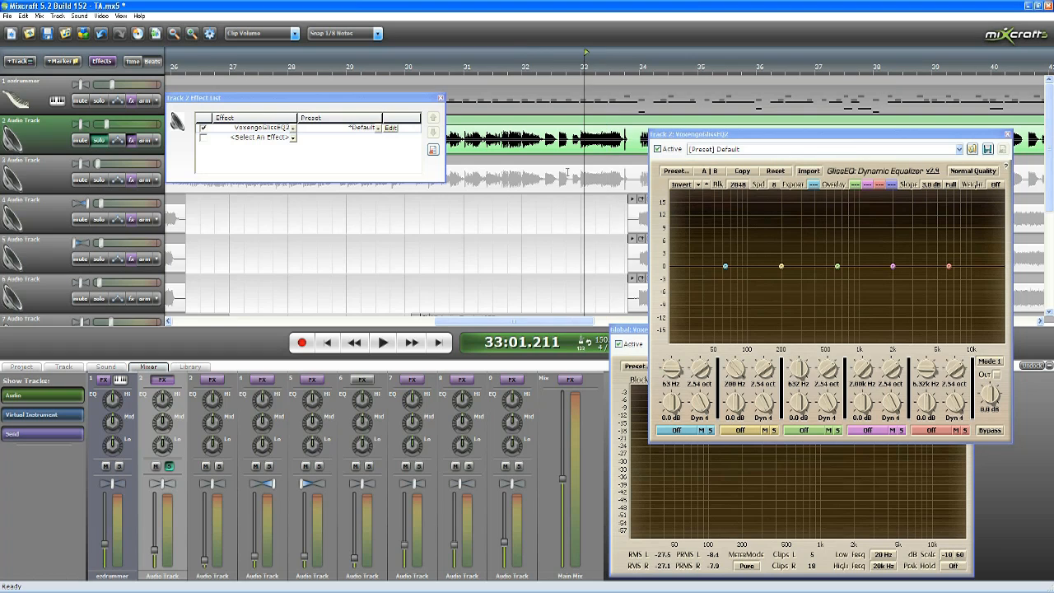
pyautogui.click(383, 342)
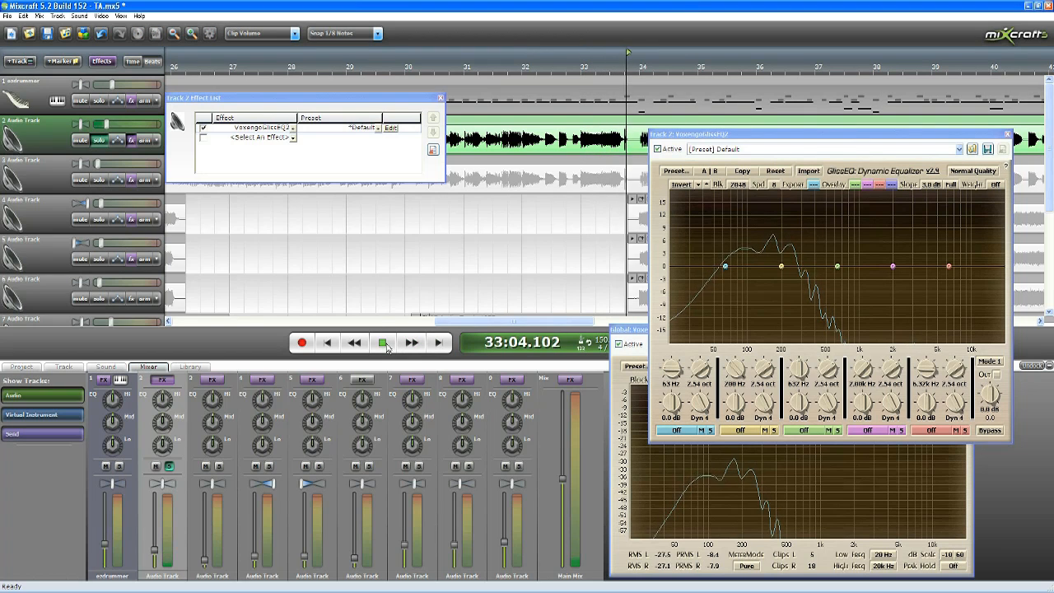
pyautogui.click(383, 342)
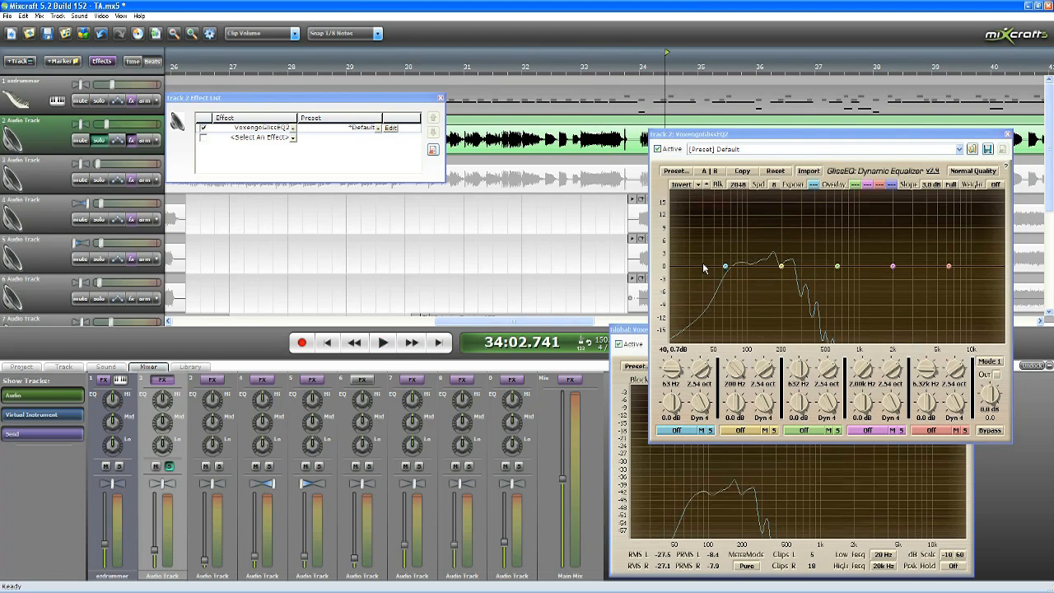
# Move the track 2 effect list below the timeline and set the playback position to about bar 21.
pyautogui.click(486, 66)
pyautogui.scroll(-3, 486, 69)
pyautogui.moveTo(430, 98); pyautogui.dragTo(326, 460)
pyautogui.click(437, 73)
pyautogui.click(412, 292)
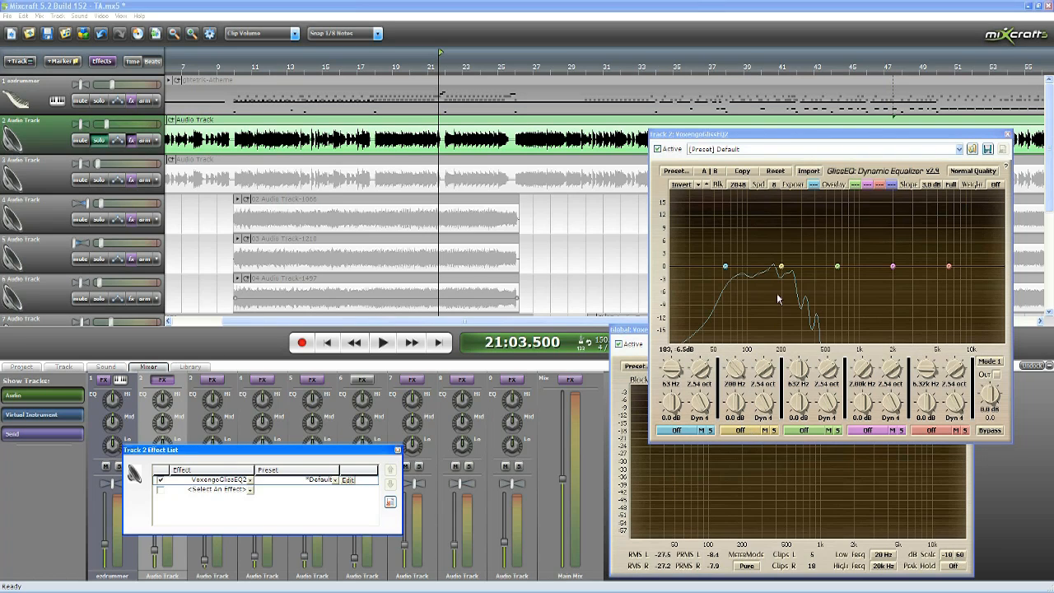
# Move the second band to about 167 Hz, play track 2 from about bar 21 and set that band to Peaking.
pyautogui.moveTo(781, 266); pyautogui.dragTo(773, 267)
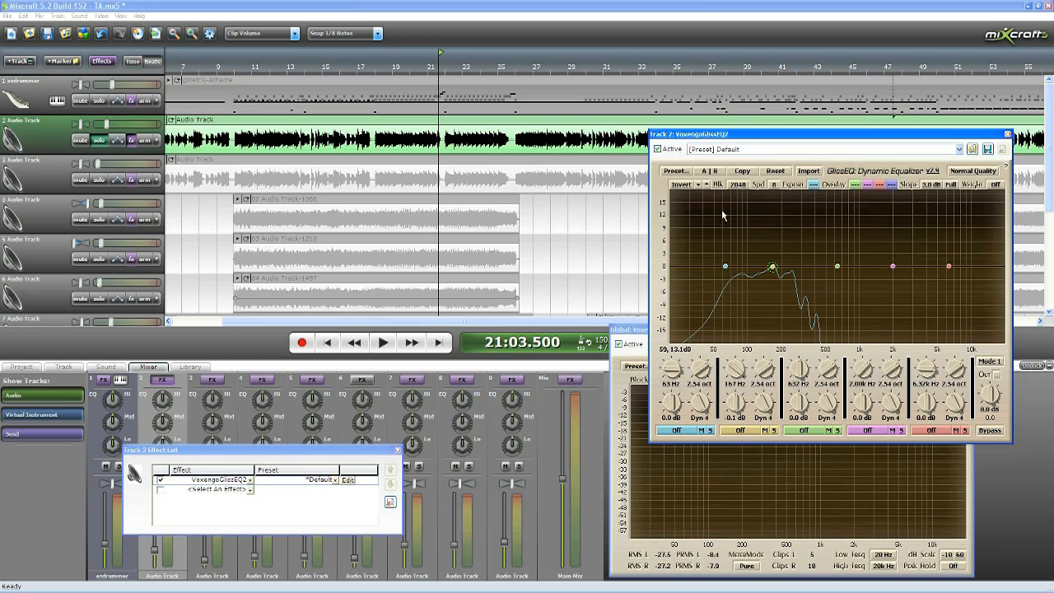
pyautogui.click(376, 66)
pyautogui.click(383, 342)
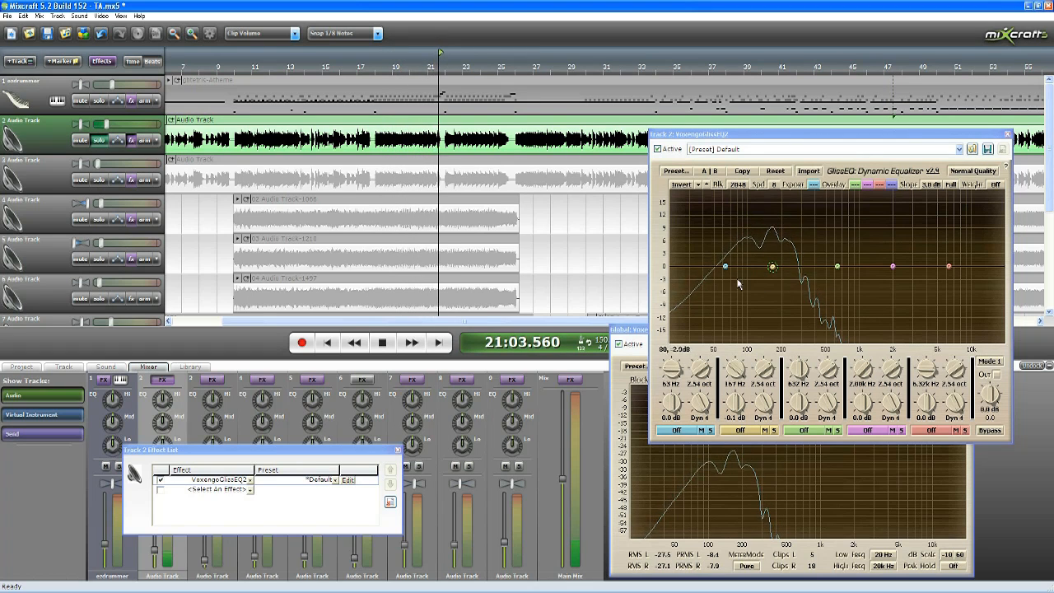
pyautogui.press('space')
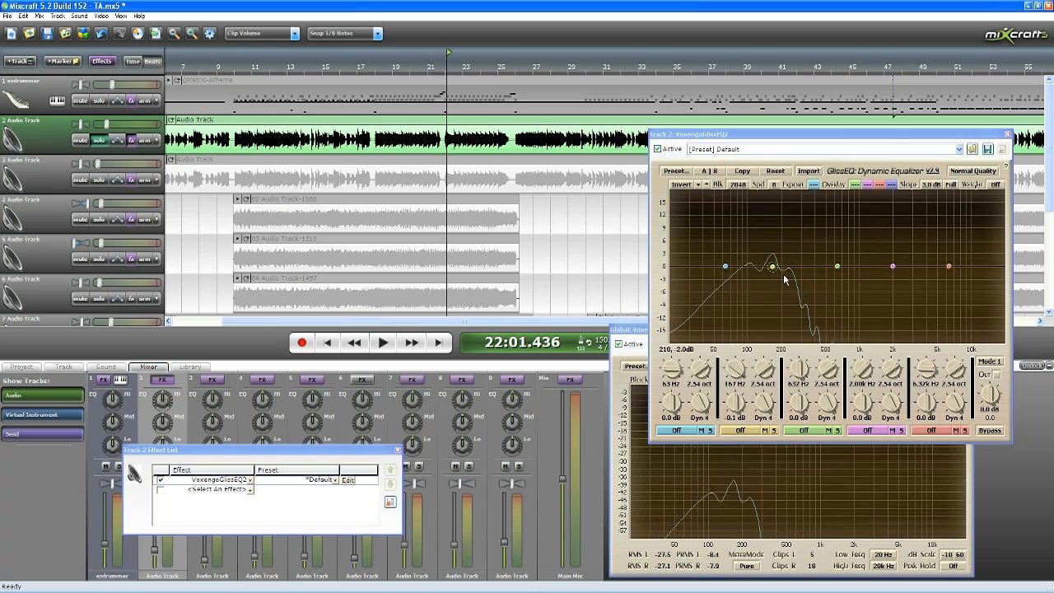
pyautogui.click(739, 431)
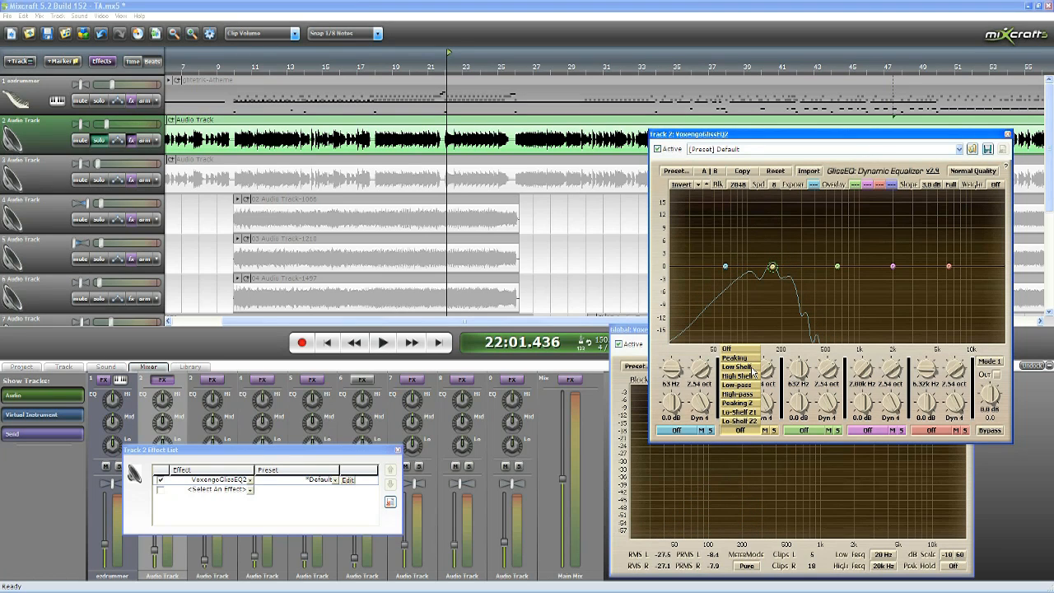
pyautogui.click(745, 360)
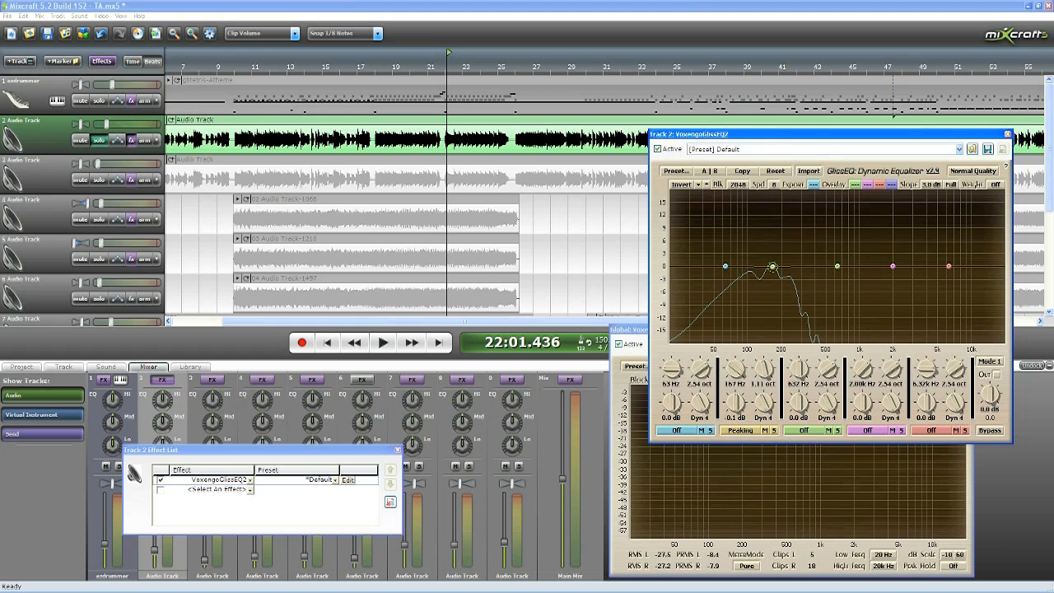
# Adjust the second band to about 179 Hz, -9.1 dB and 0.96 oct while listening to track 2.
pyautogui.click(384, 344)
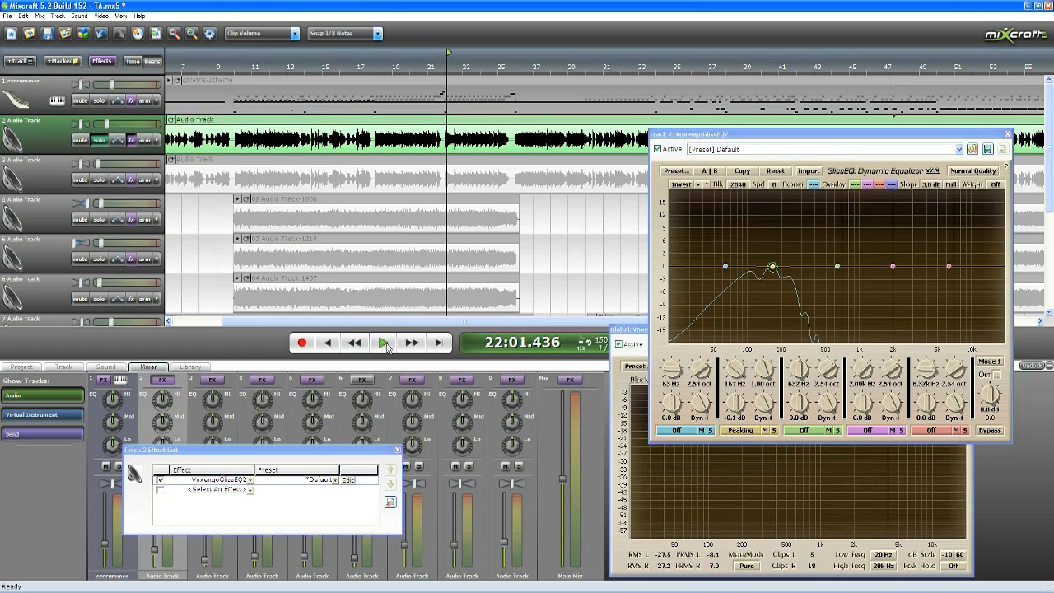
pyautogui.moveTo(772, 266); pyautogui.dragTo(777, 305)
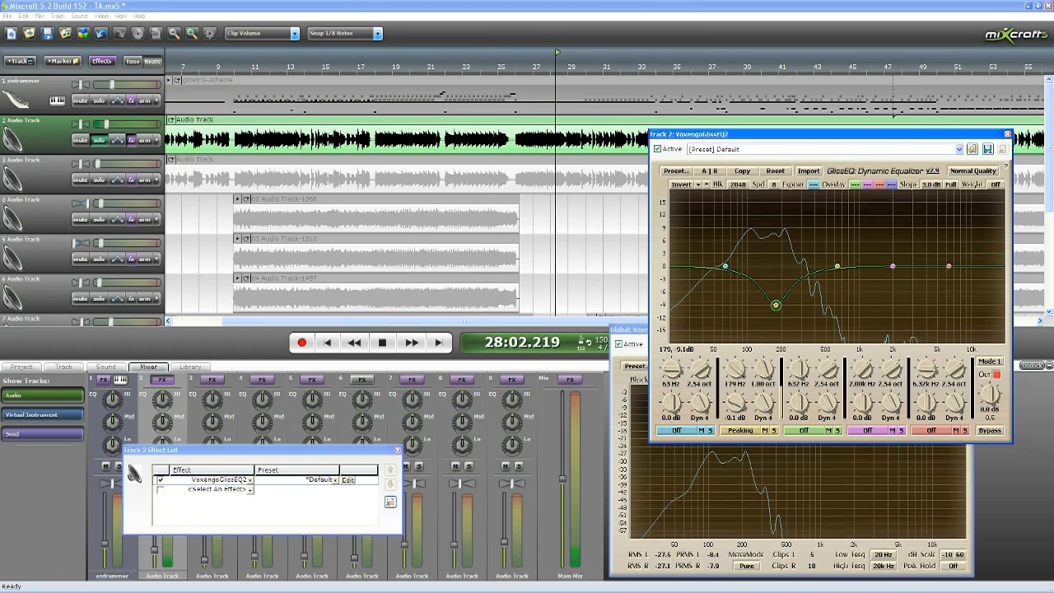
pyautogui.click(381, 344)
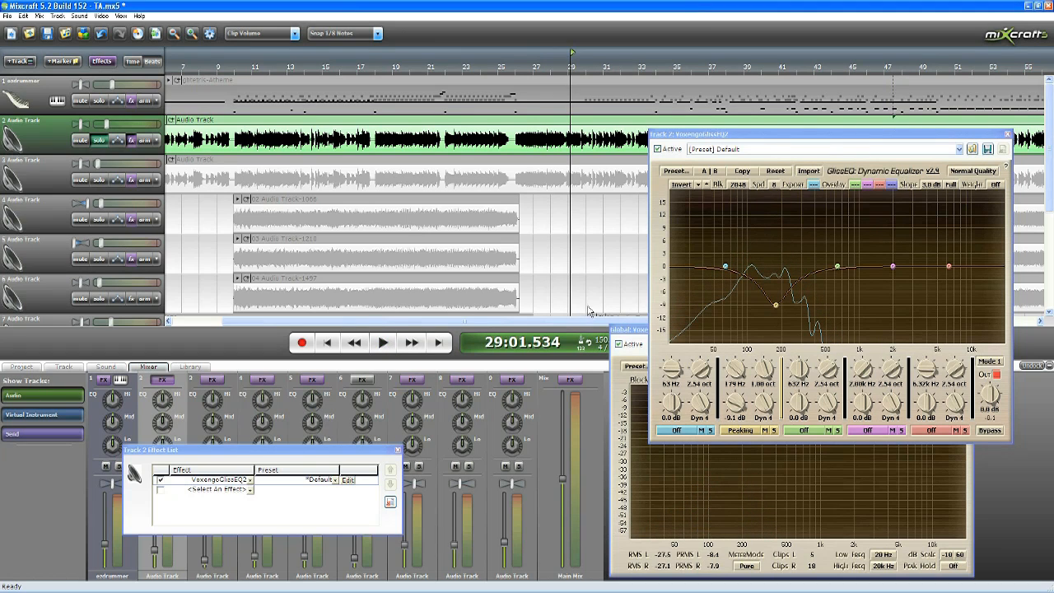
pyautogui.click(385, 347)
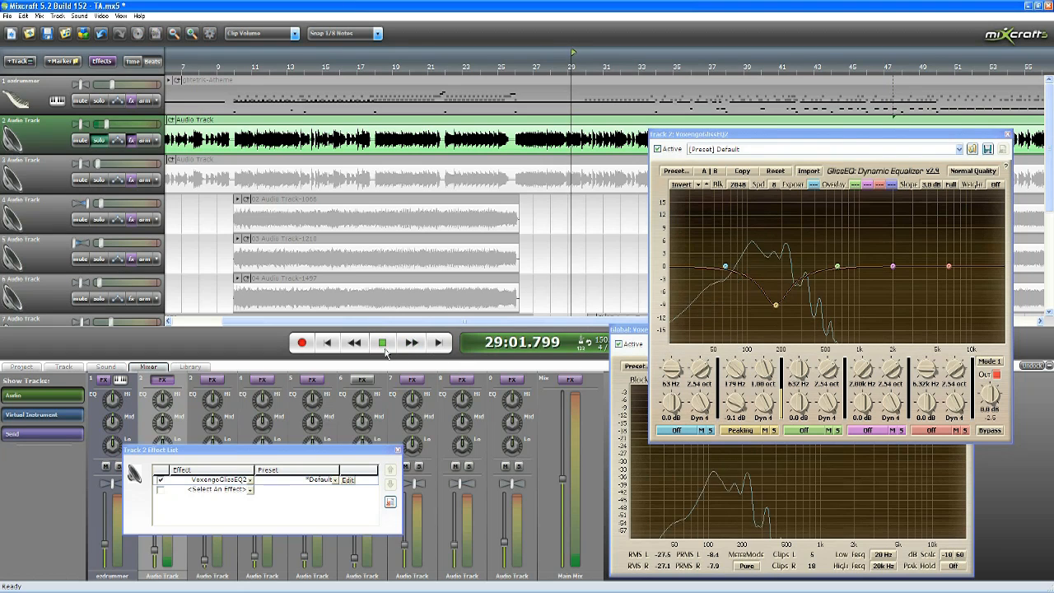
pyautogui.moveTo(763, 373)
pyautogui.mouseDown()
pyautogui.moveTo(763, 360)
pyautogui.moveTo(763, 374)
pyautogui.mouseUp()
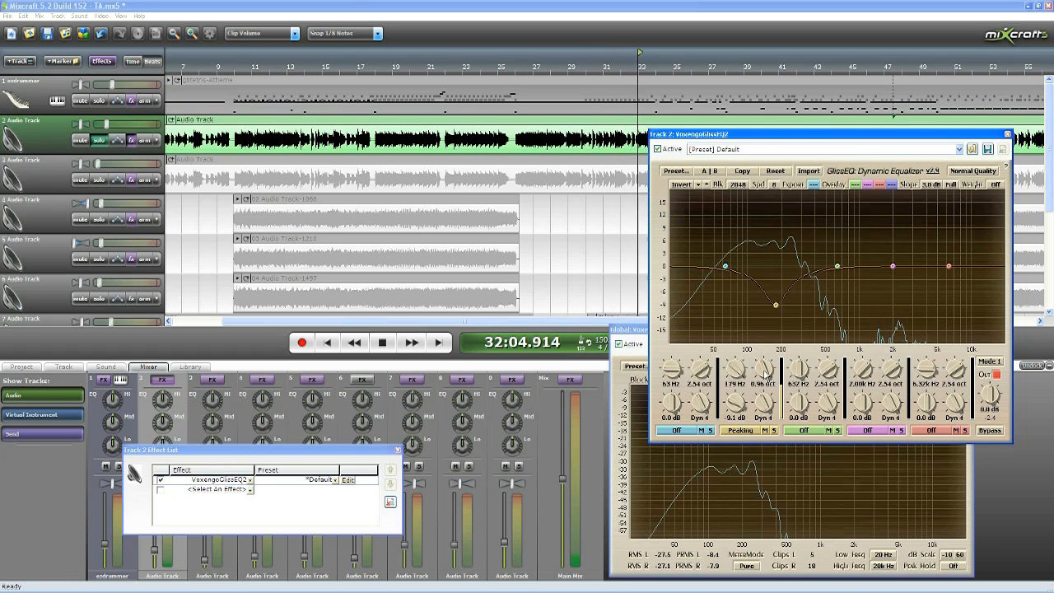
pyautogui.click(384, 347)
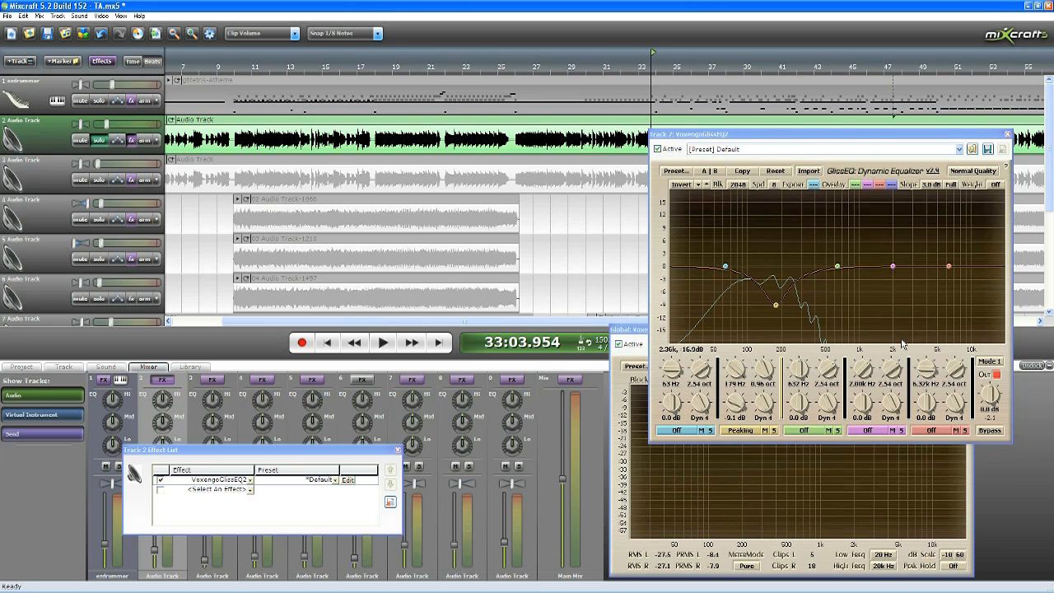
# Return playback to bar 23 and set the third band to Peaking at about 402 Hz, -3.0 dB and 1.05 oct.
pyautogui.click(464, 62)
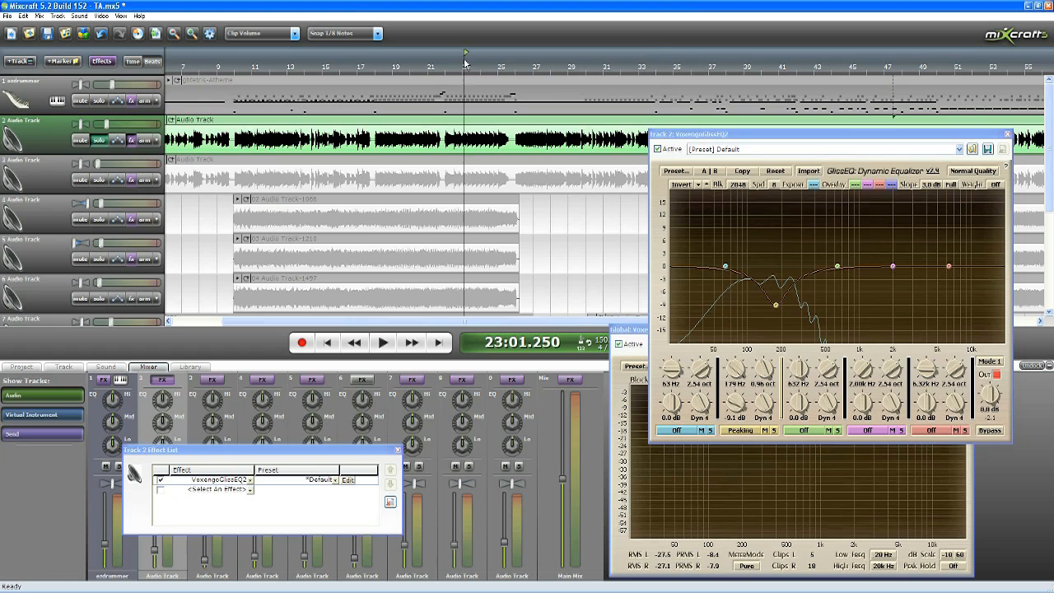
pyautogui.scroll(-1, 516, 213)
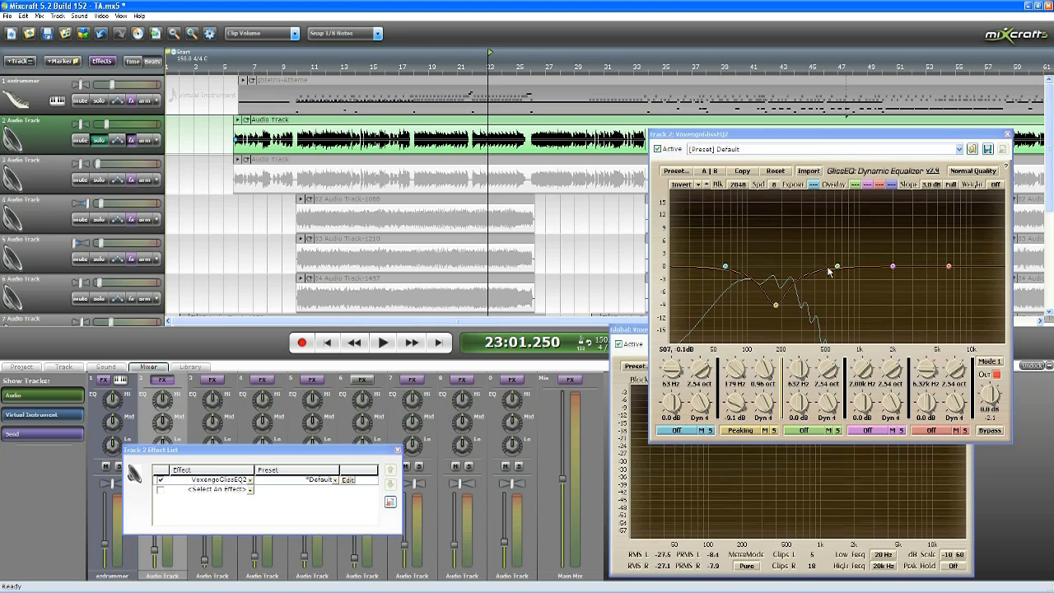
pyautogui.moveTo(836, 268); pyautogui.dragTo(825, 266)
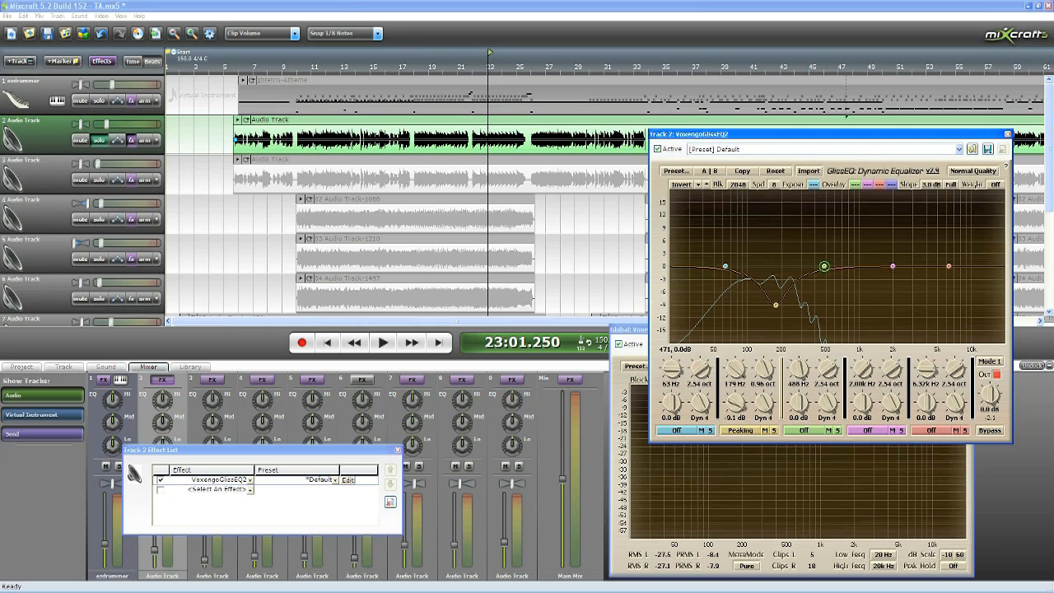
pyautogui.click(805, 431)
pyautogui.click(812, 360)
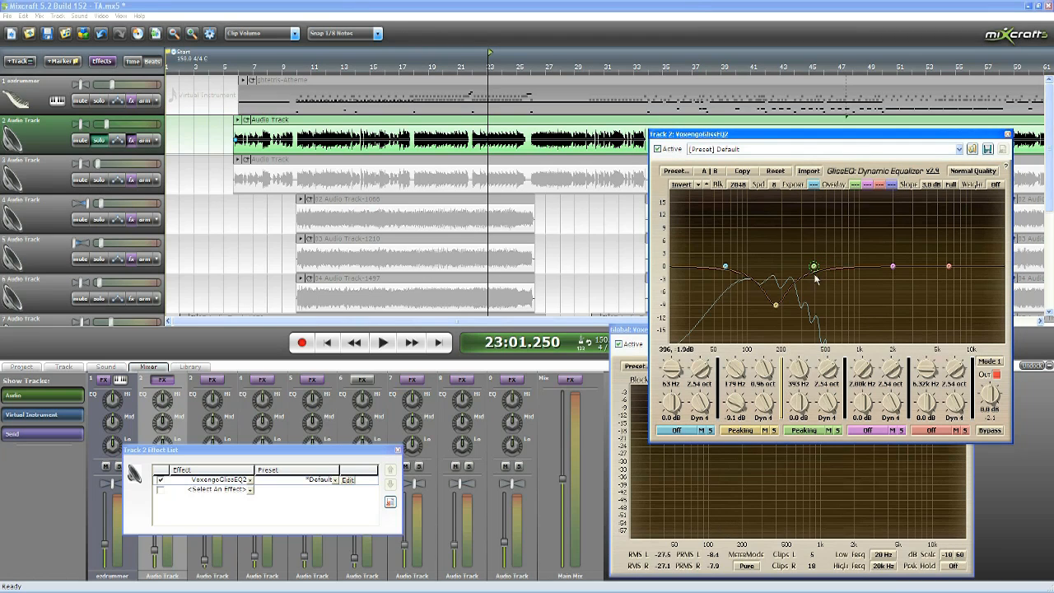
pyautogui.moveTo(816, 268)
pyautogui.mouseDown()
pyautogui.moveTo(791, 275)
pyautogui.moveTo(820, 277)
pyautogui.mouseUp()
pyautogui.moveTo(826, 369); pyautogui.dragTo(826, 403)
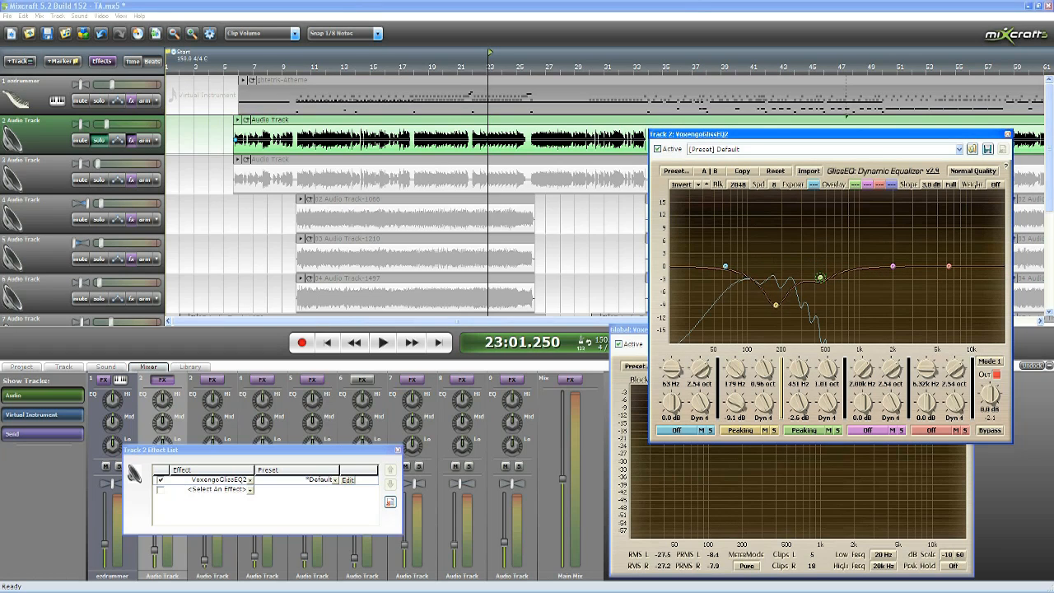
pyautogui.moveTo(820, 278); pyautogui.dragTo(816, 279)
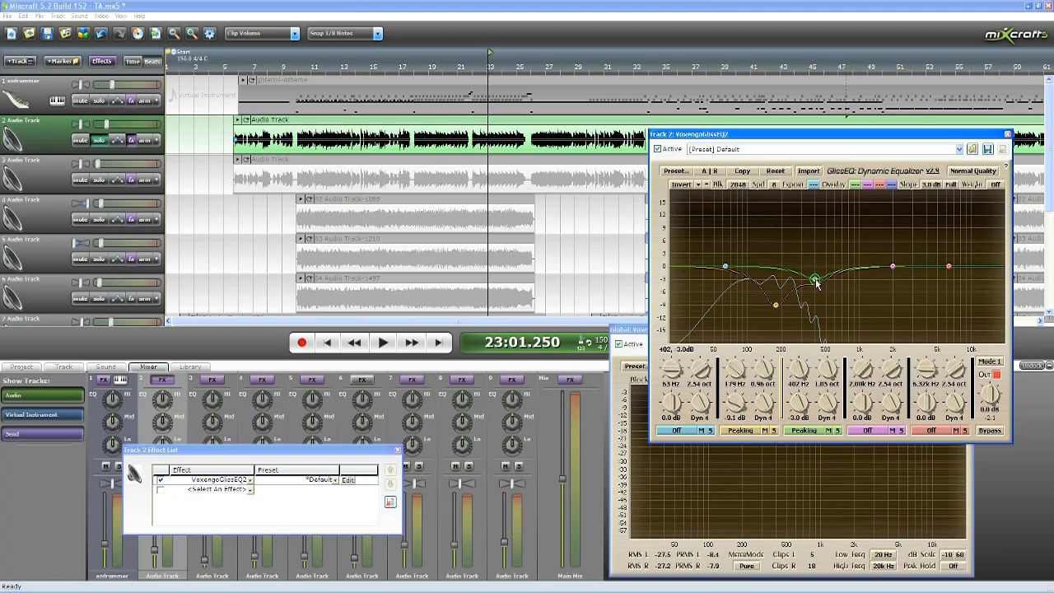
# Play track 2 with the new cuts, move the equalizer window lower and solo the drum track alongside it.
pyautogui.click(386, 342)
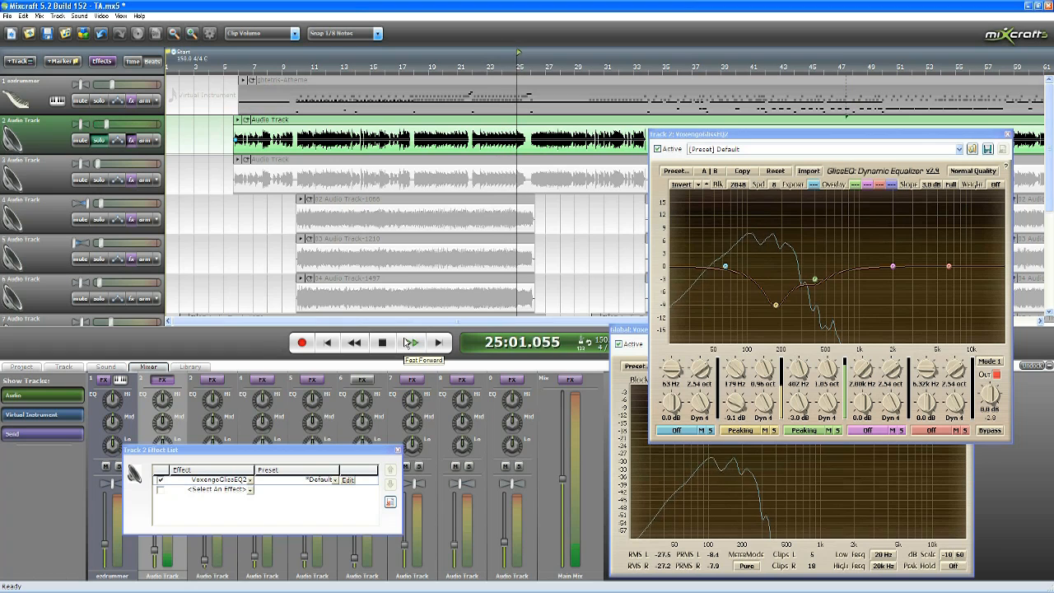
pyautogui.click(411, 343)
pyautogui.moveTo(714, 134); pyautogui.dragTo(696, 188)
pyautogui.click(99, 102)
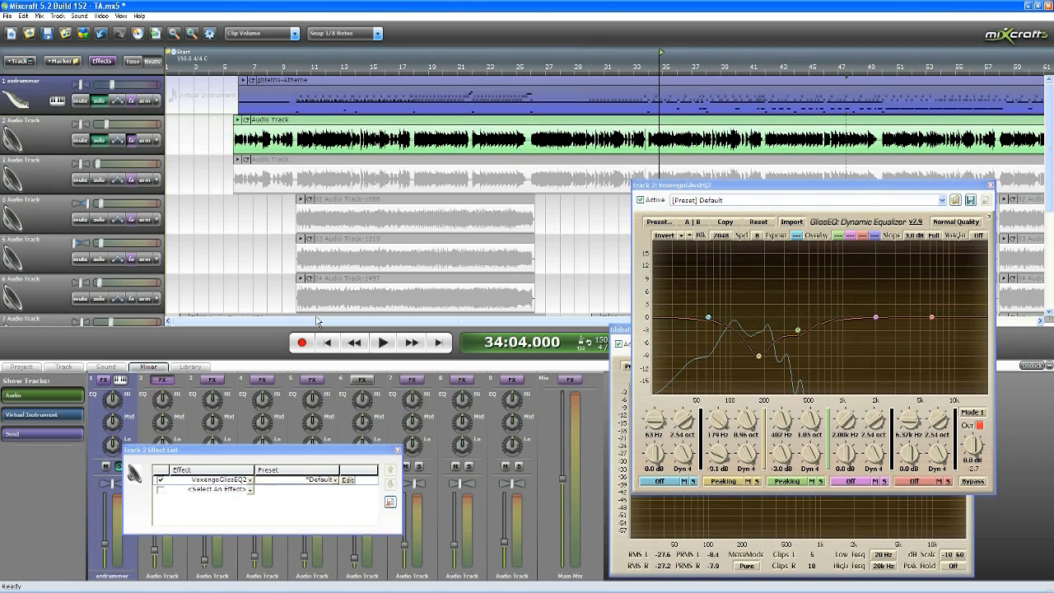
# Compare drums and track 2 with track 2's equalizer disabled and enabled, and replay them from bar 35.
pyautogui.click(386, 342)
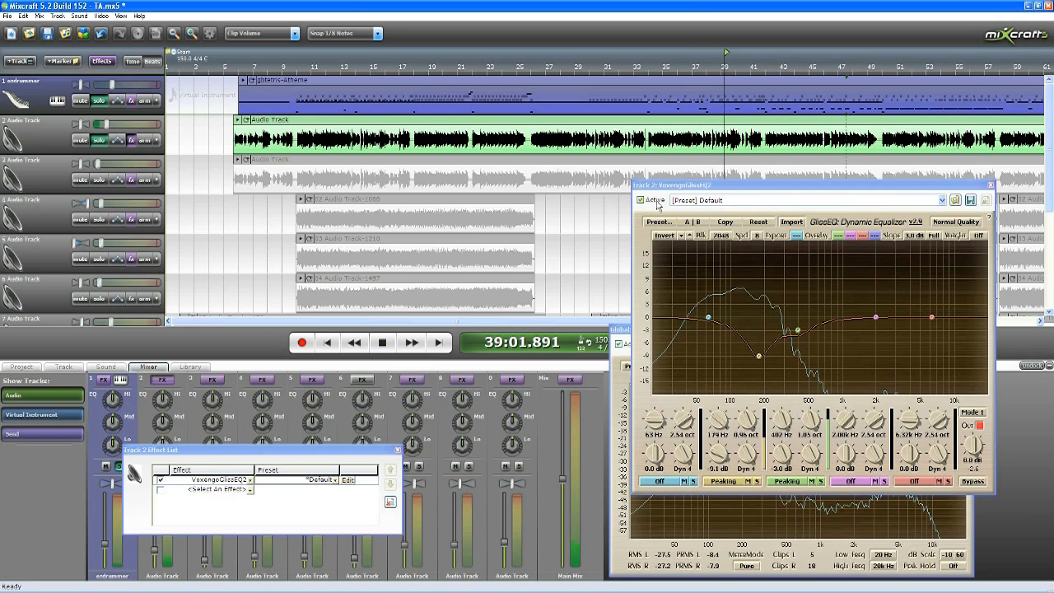
pyautogui.click(656, 201)
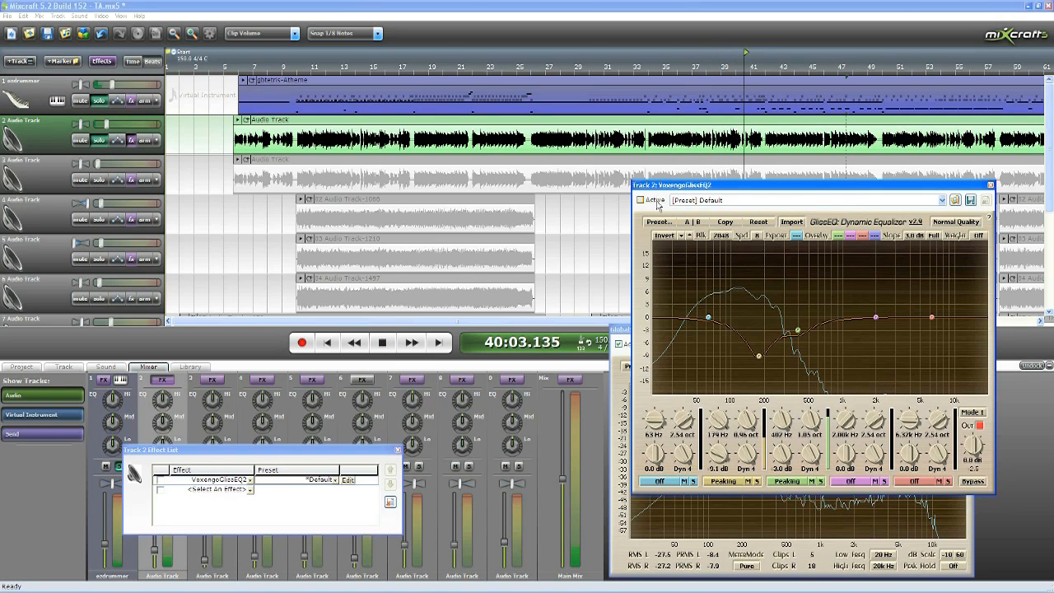
pyautogui.click(656, 202)
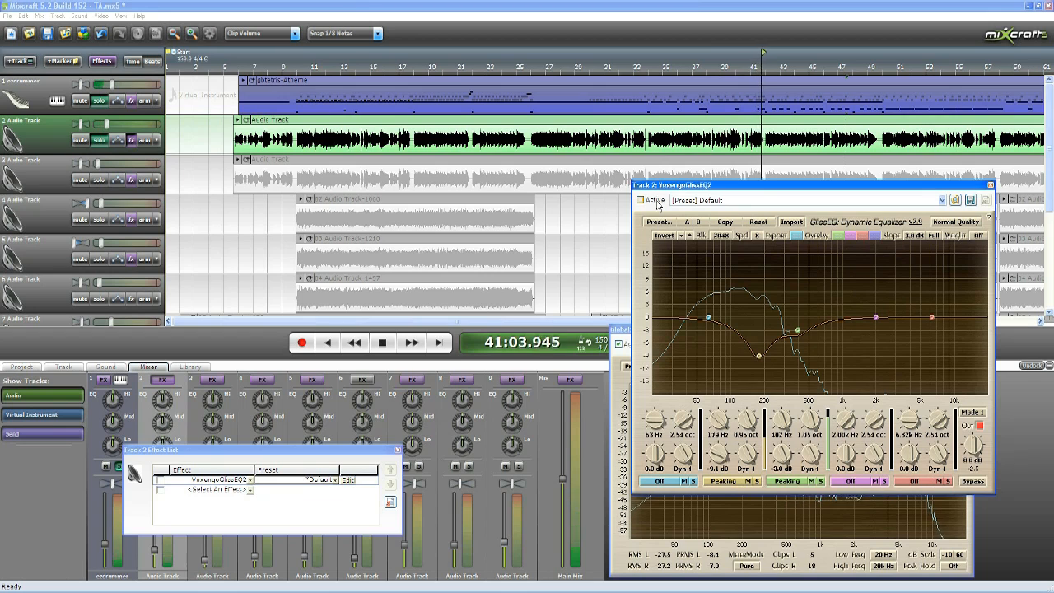
pyautogui.click(382, 344)
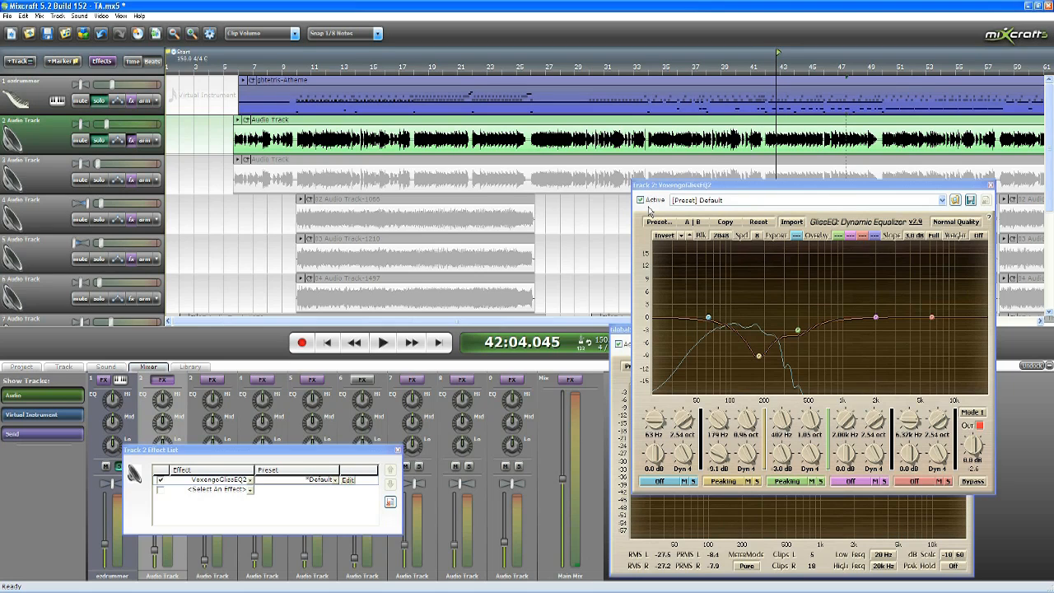
pyautogui.click(666, 68)
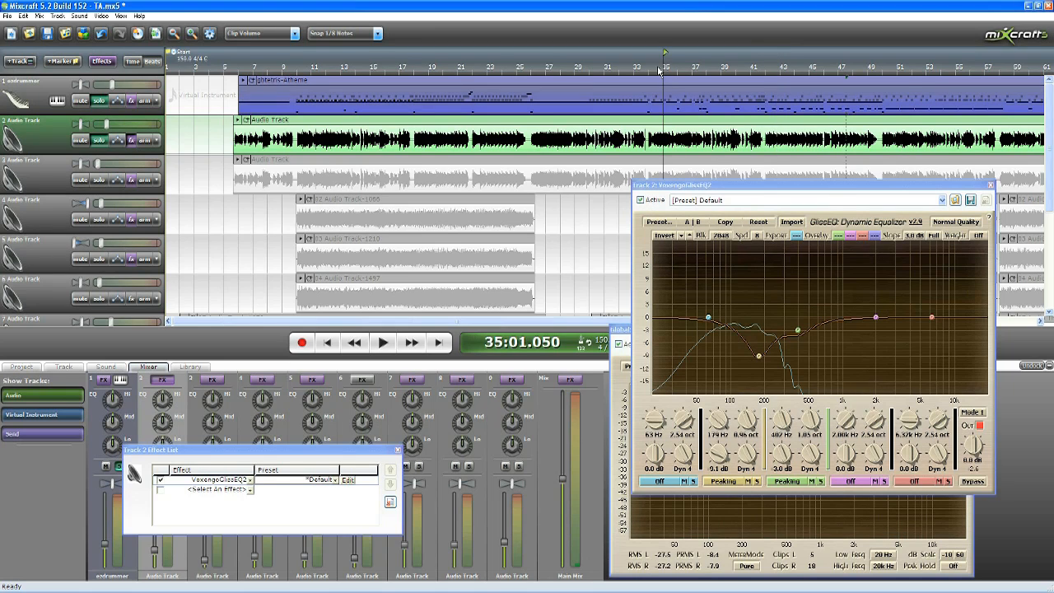
pyautogui.click(386, 342)
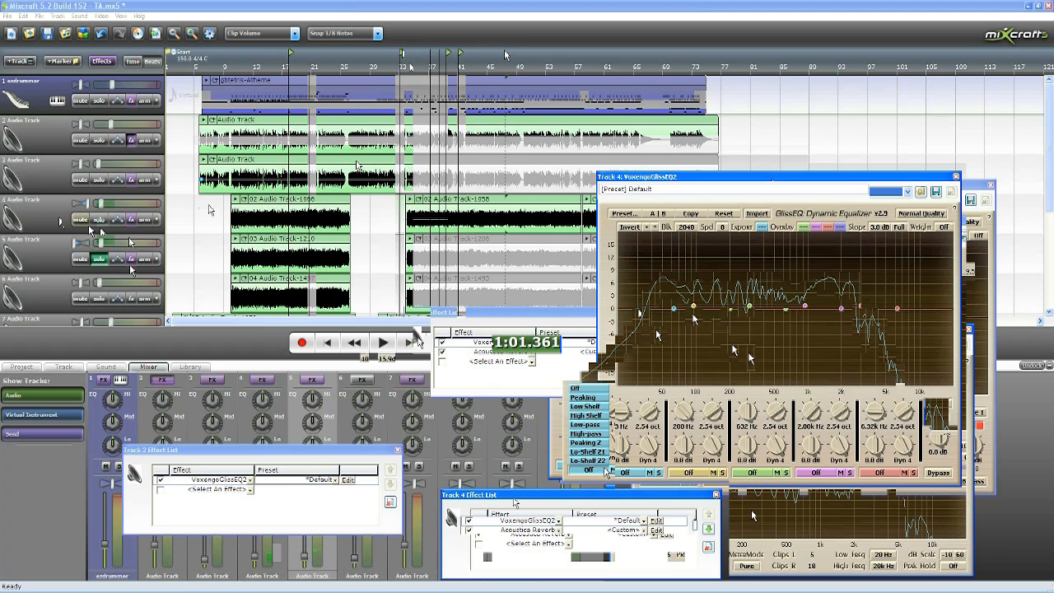
# Set track 4's first band to Low Shelf at about 181 Hz and -18.0 dB, and its second to Peaking at about 87 Hz and 18.0 dB.
pyautogui.moveTo(636, 305); pyautogui.dragTo(657, 379)
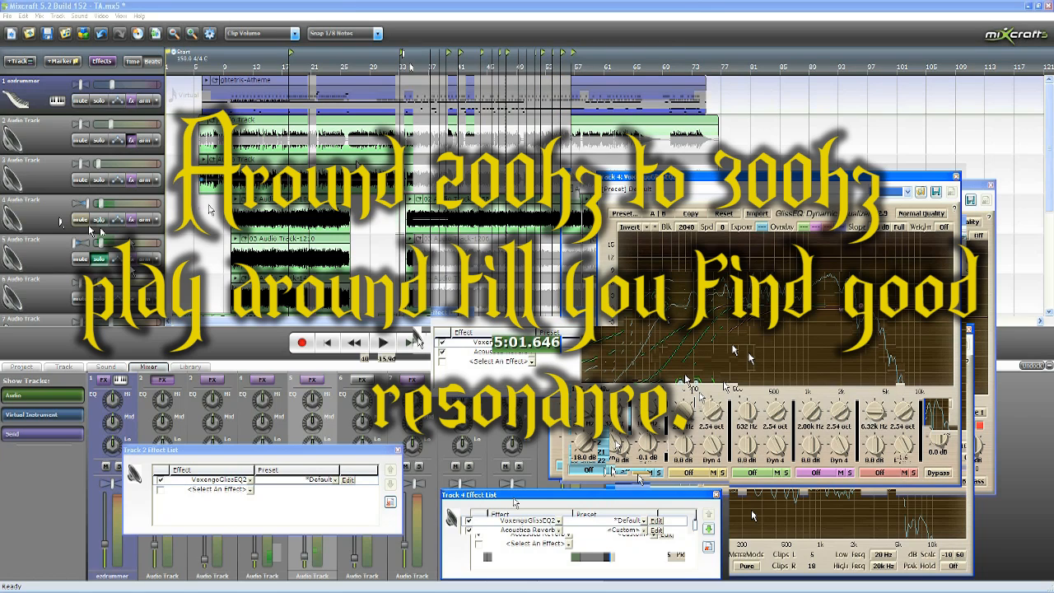
pyautogui.click(626, 473)
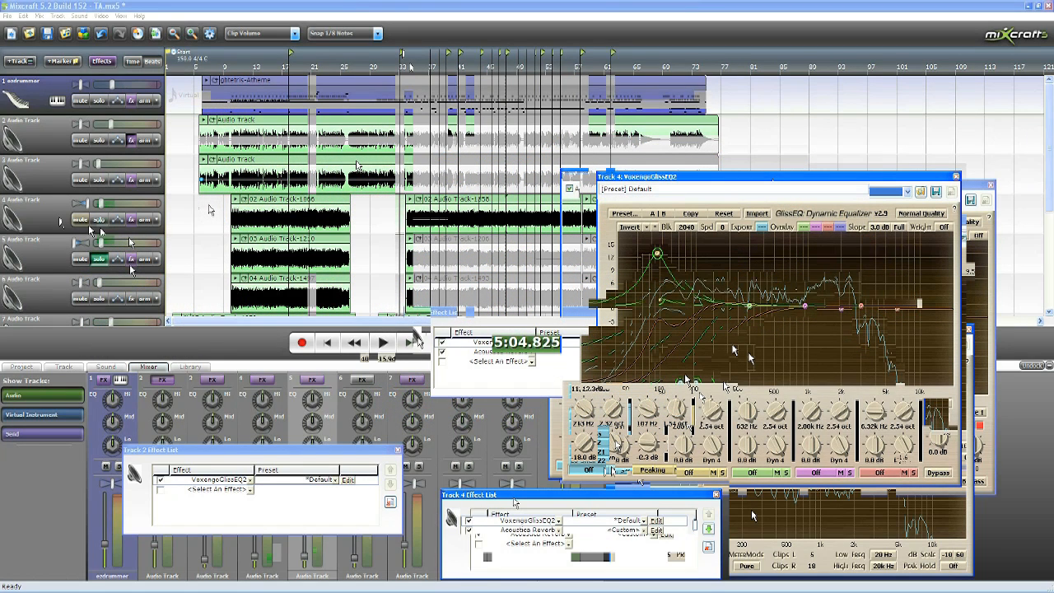
pyautogui.moveTo(657, 253); pyautogui.dragTo(653, 299)
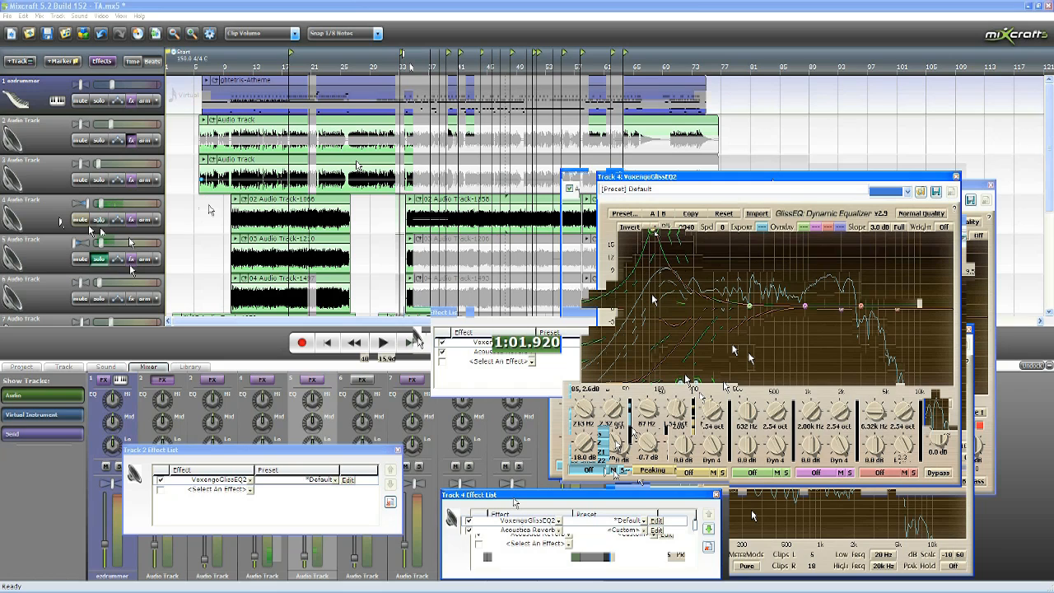
pyautogui.moveTo(653, 299); pyautogui.dragTo(683, 383)
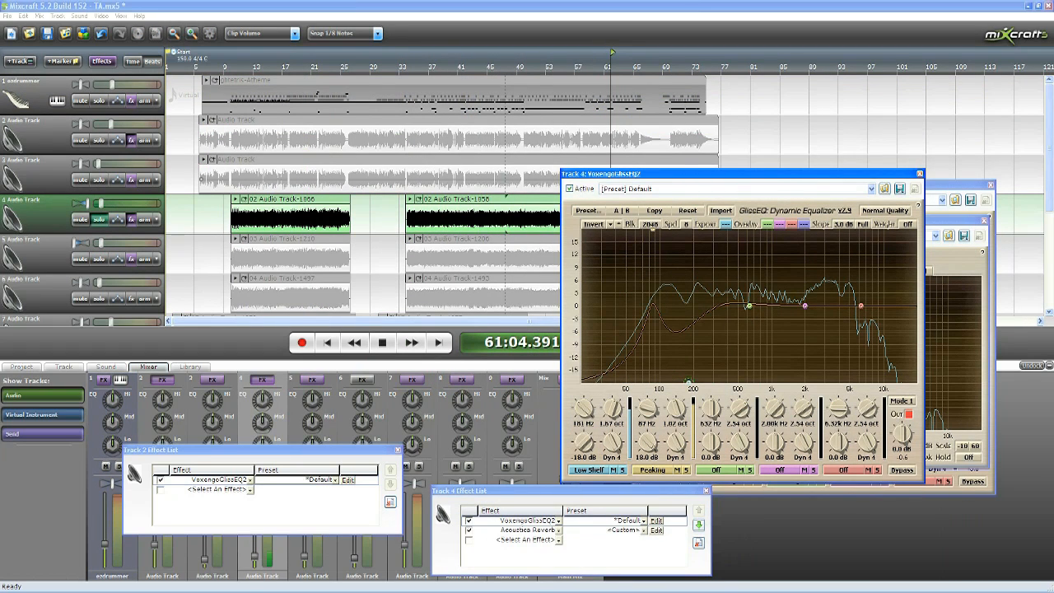
# Stop playback, return to bar 47, replay track 4 with the new bands and move its equalizer window aside.
pyautogui.click(383, 343)
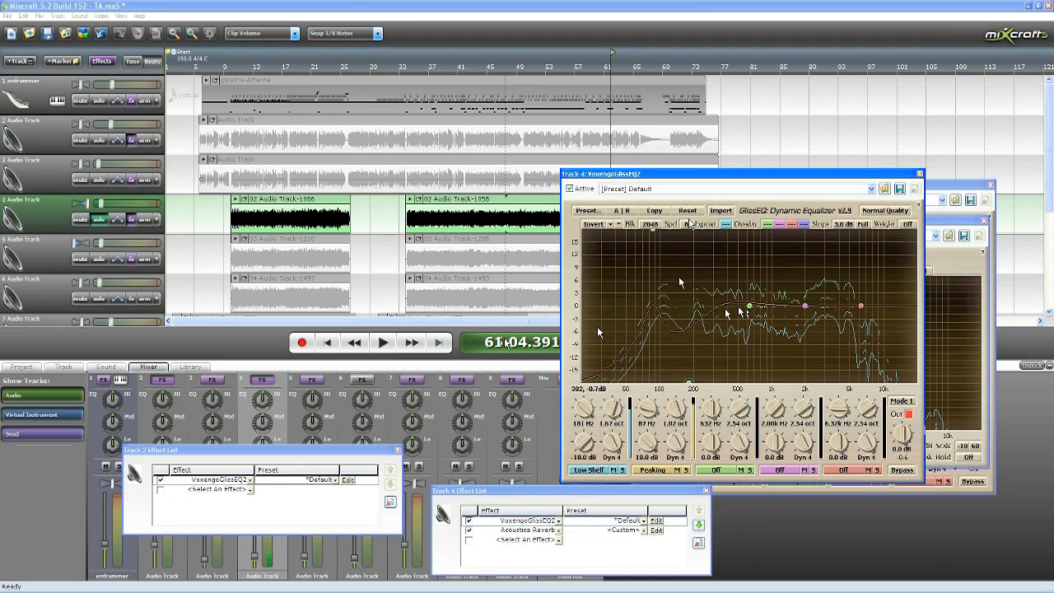
pyautogui.click(509, 62)
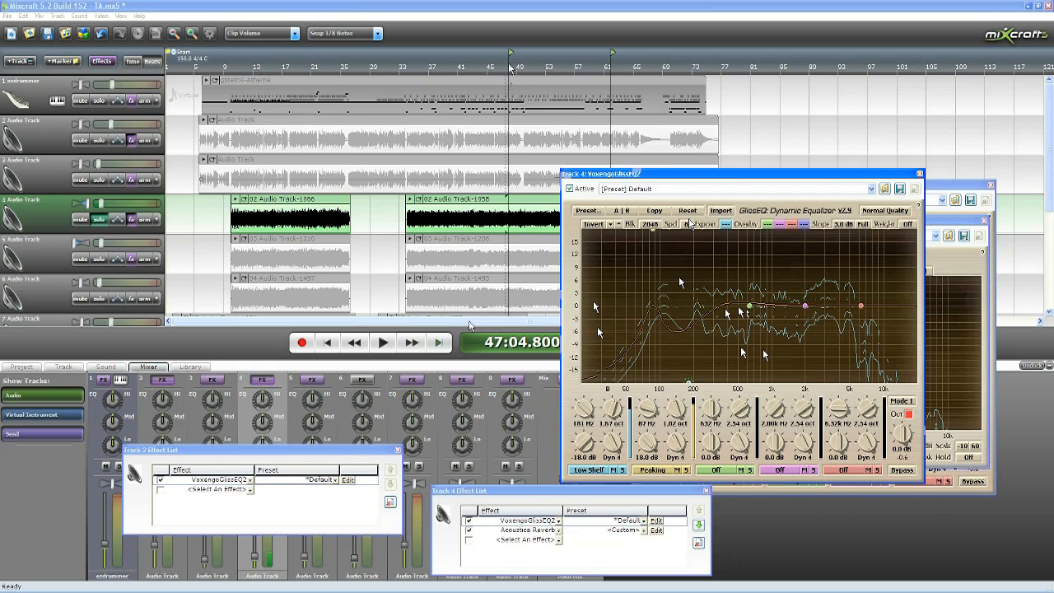
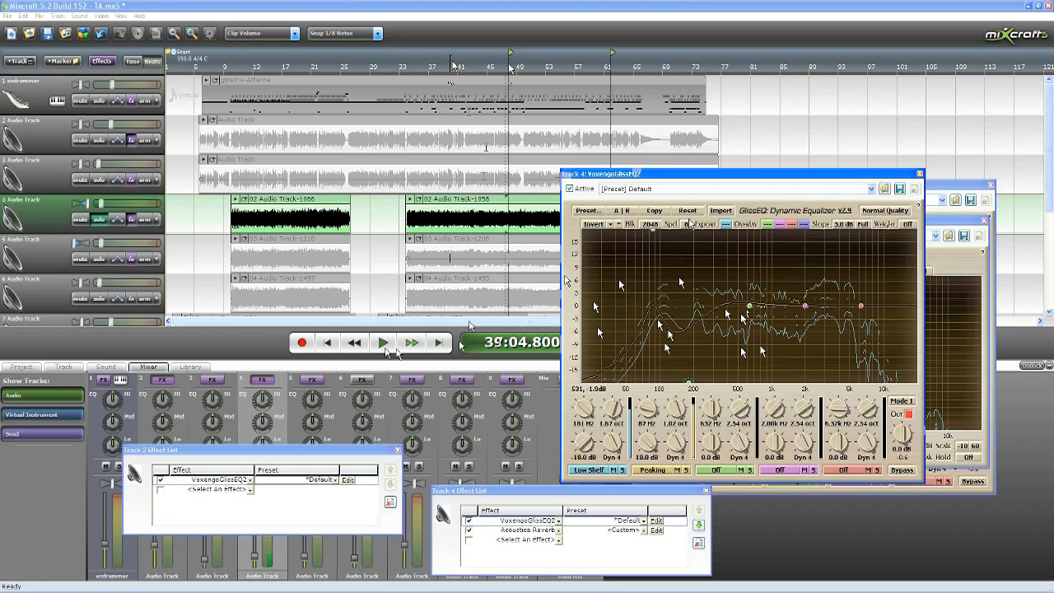
pyautogui.click(385, 344)
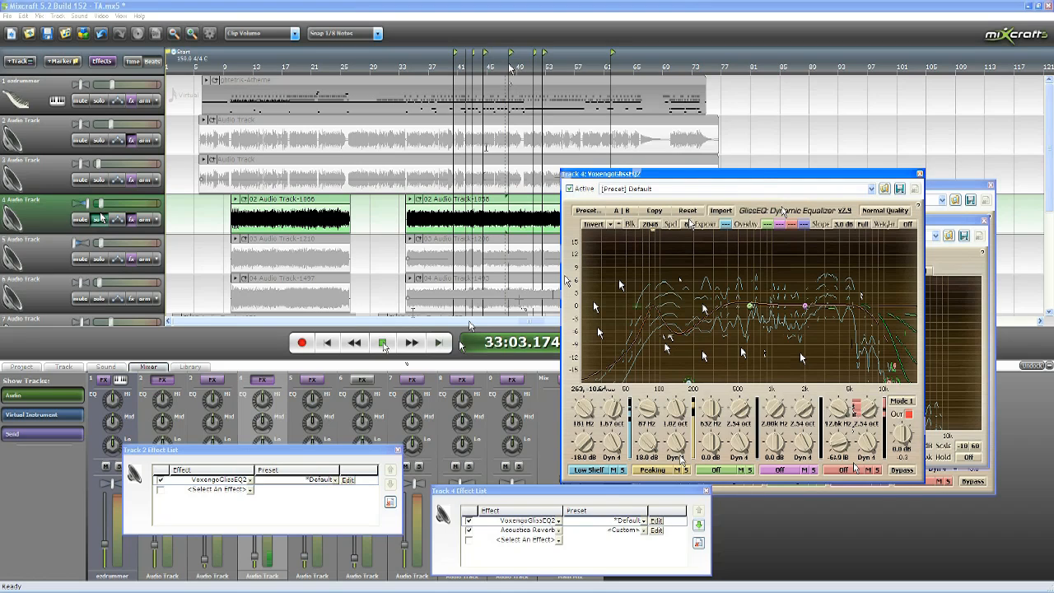
pyautogui.moveTo(761, 176); pyautogui.dragTo(830, 134)
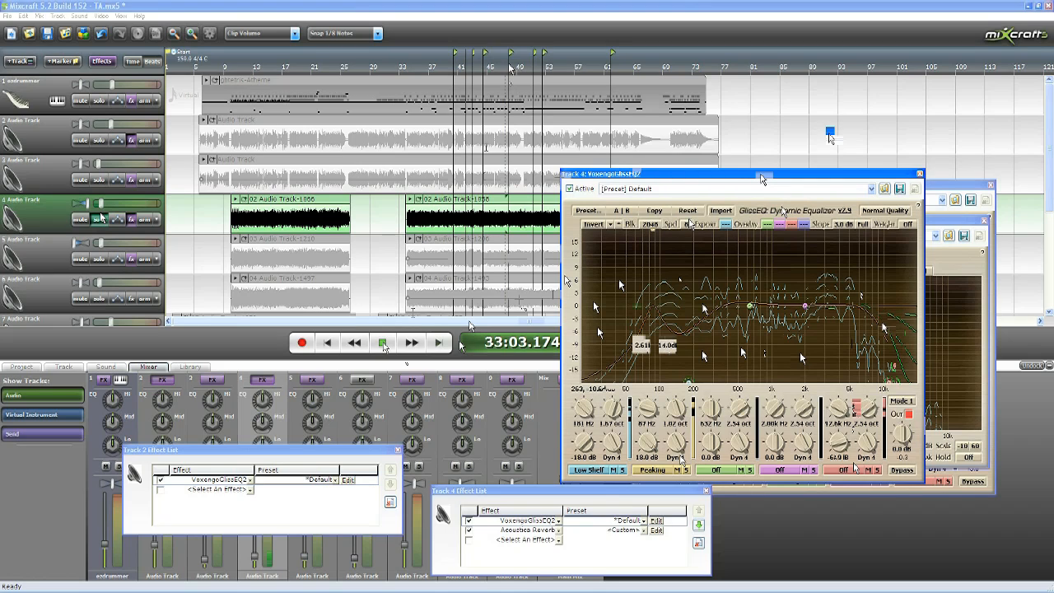
pyautogui.click(951, 337)
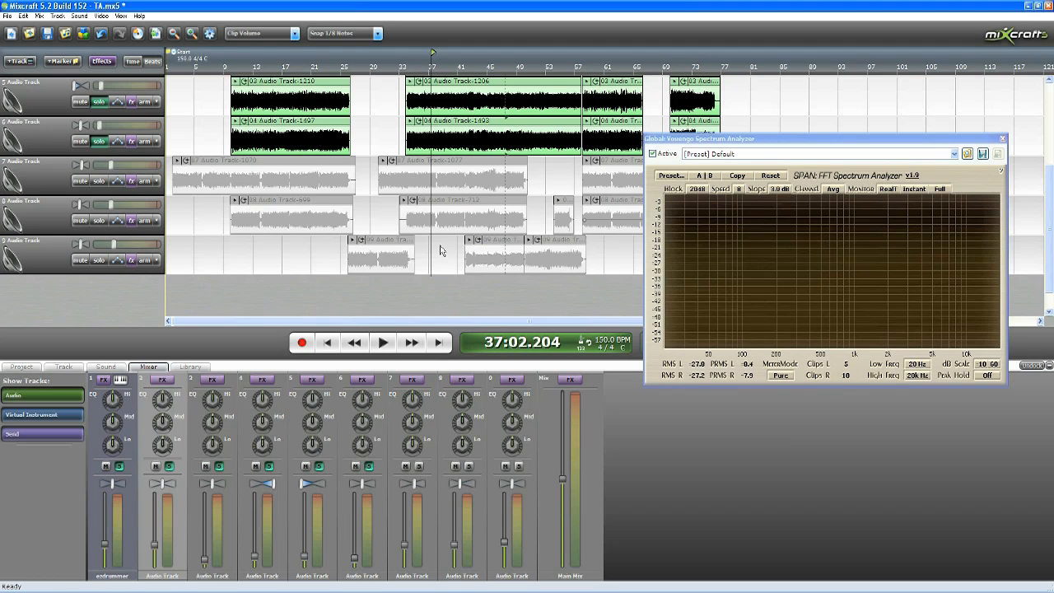
# Return the playback position to bar 13.
pyautogui.click(405, 64)
pyautogui.scroll(1, 402, 151)
pyautogui.click(304, 63)
pyautogui.scroll(3, 1036, 171)
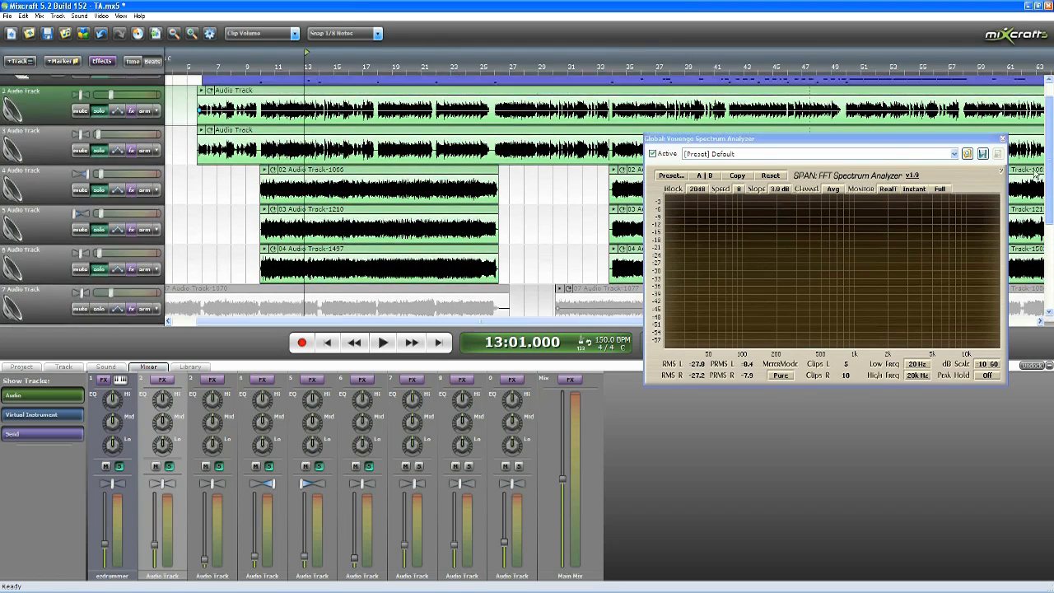
pyautogui.scroll(1, 1037, 170)
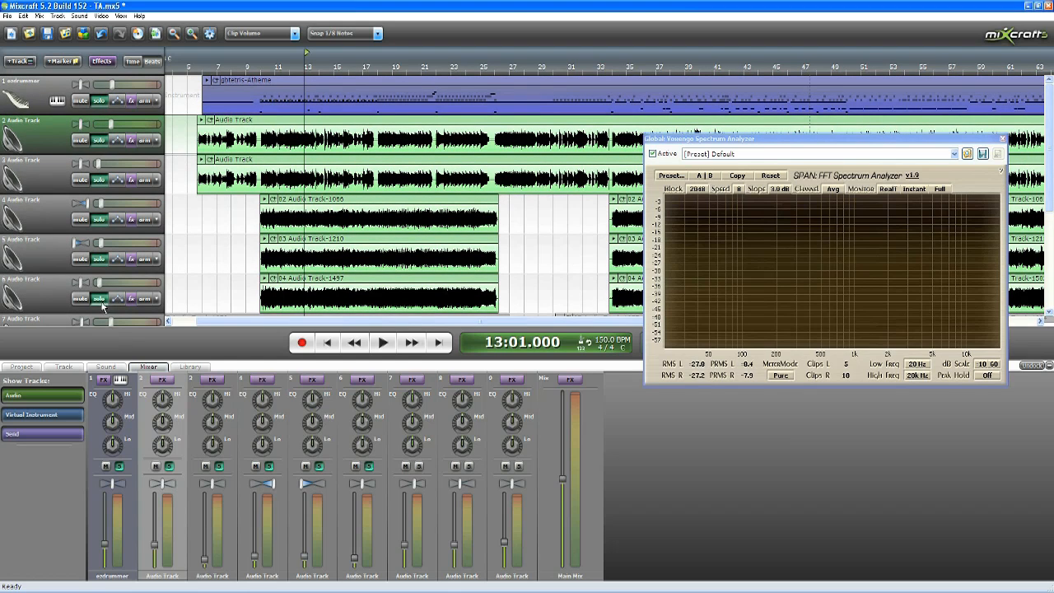
# Turn off solo on tracks 1 to 6.
pyautogui.click(99, 298)
pyautogui.click(99, 259)
pyautogui.click(99, 219)
pyautogui.click(99, 179)
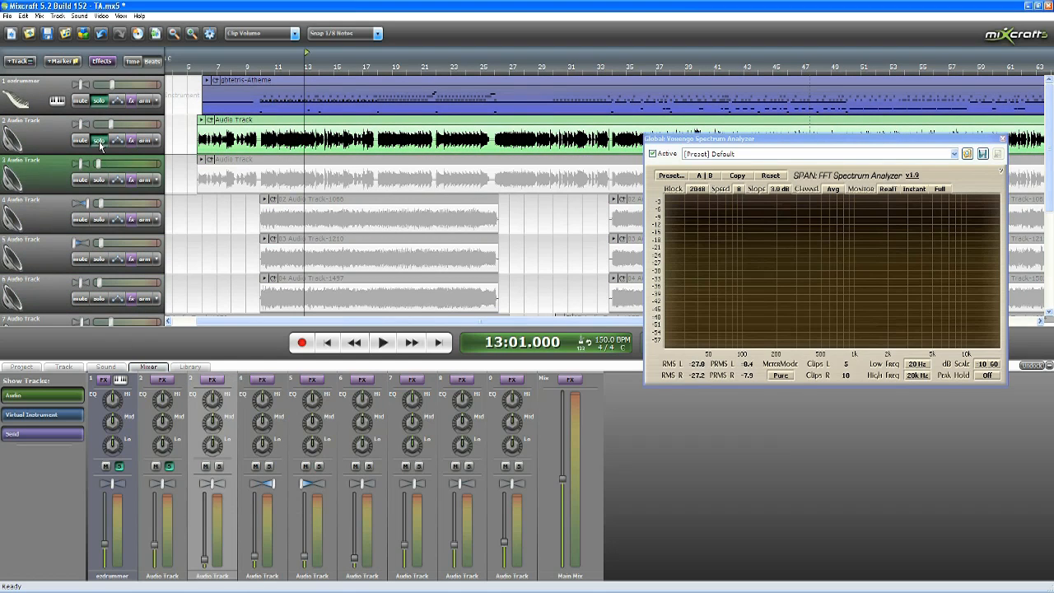
pyautogui.click(98, 140)
# Solo track 7 and play it to examine its frequencies in the spectrum analyzer.
pyautogui.scroll(-3, 1043, 223)
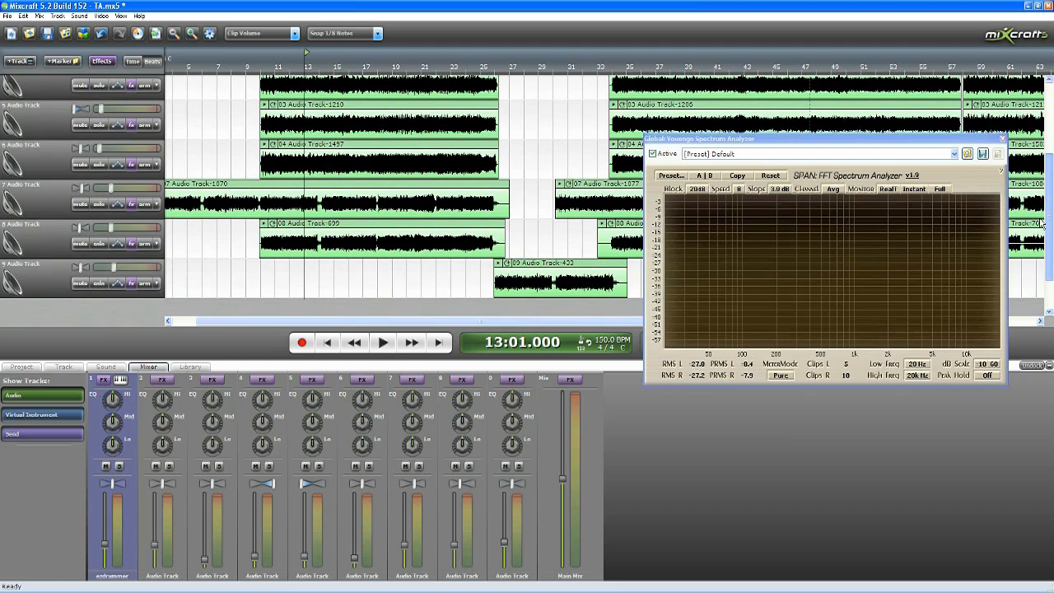
pyautogui.click(99, 203)
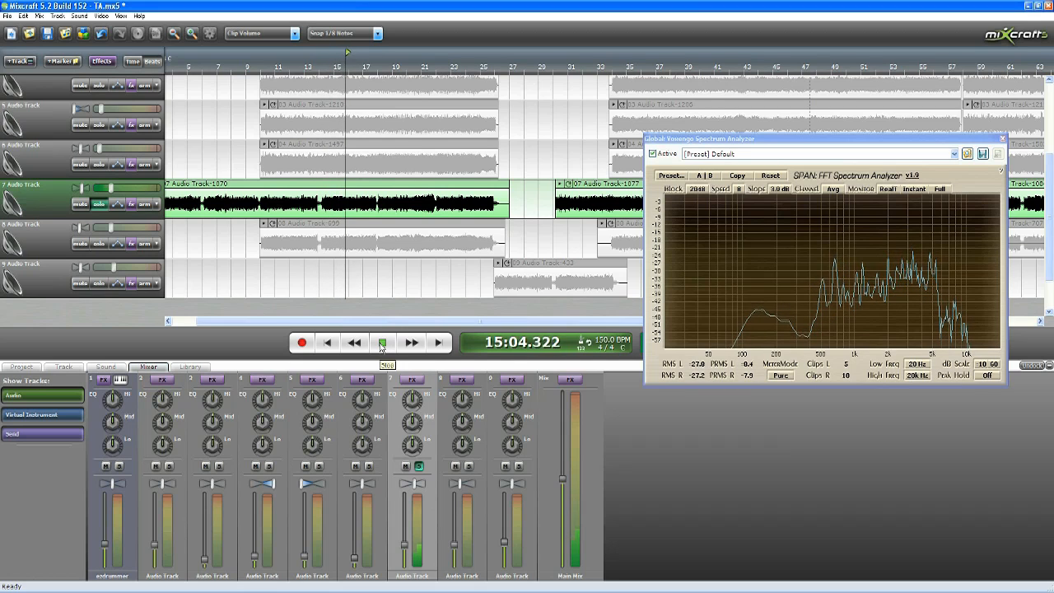
pyautogui.click(379, 345)
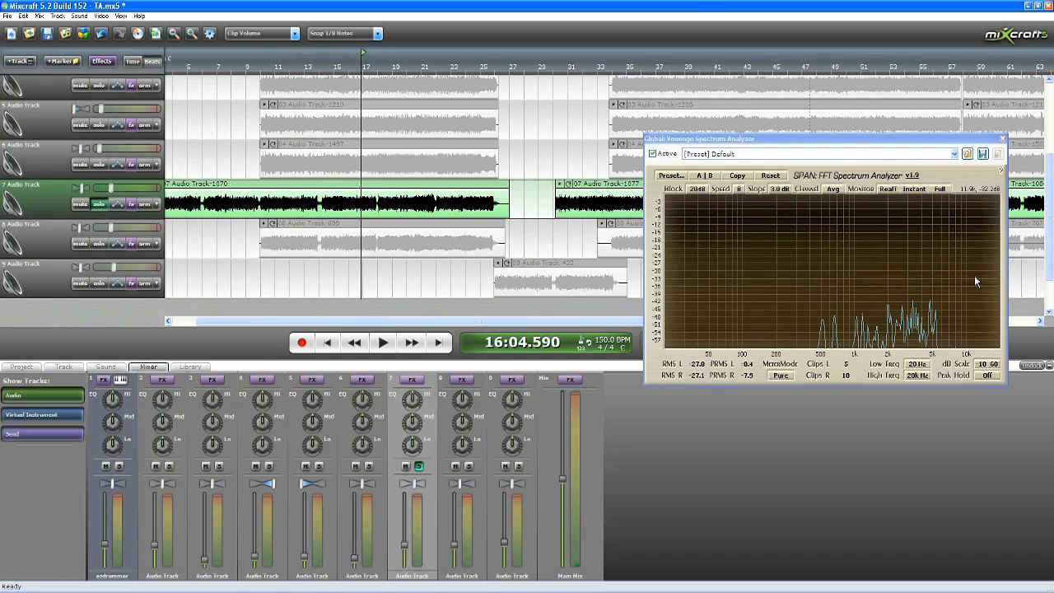
# Add VoxengoGlissEQ2 to track 7 above Acoustica Reverb, open its editor and move it clear of the transport controls.
pyautogui.click(132, 204)
pyautogui.click(533, 502)
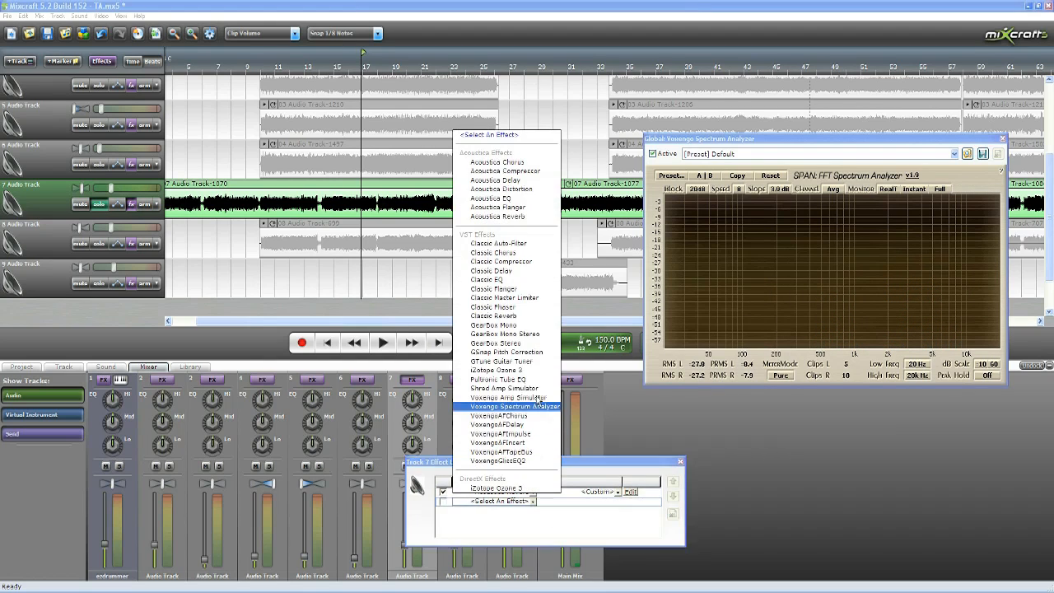
pyautogui.click(507, 468)
pyautogui.click(673, 482)
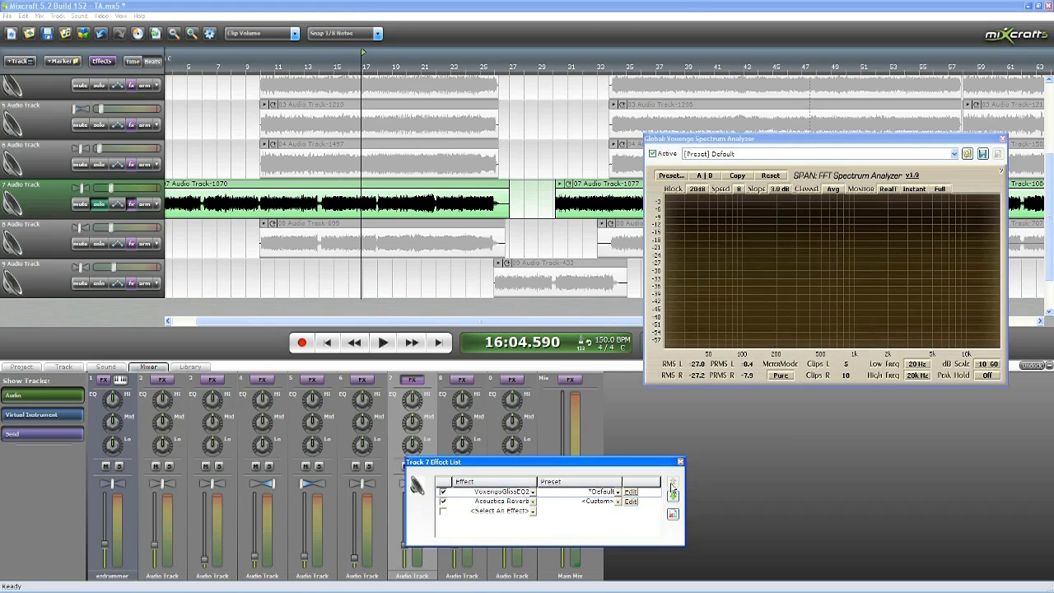
pyautogui.click(633, 493)
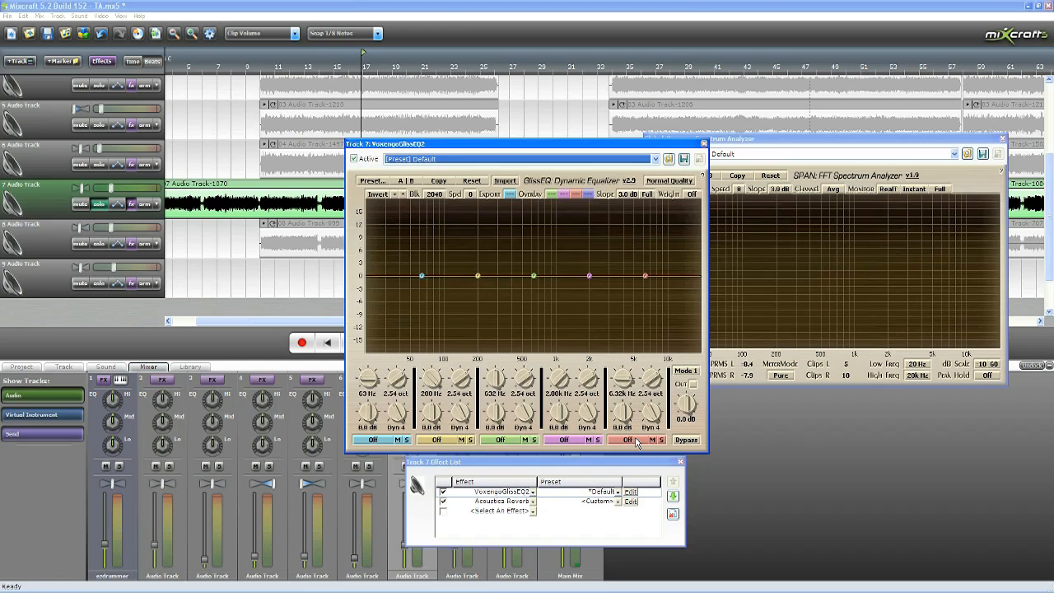
pyautogui.moveTo(653, 145); pyautogui.dragTo(814, 214)
# Set the first band to Low Shelf at about 484 Hz and -18.0 dB while playing track 7 from bar 12.
pyautogui.click(326, 57)
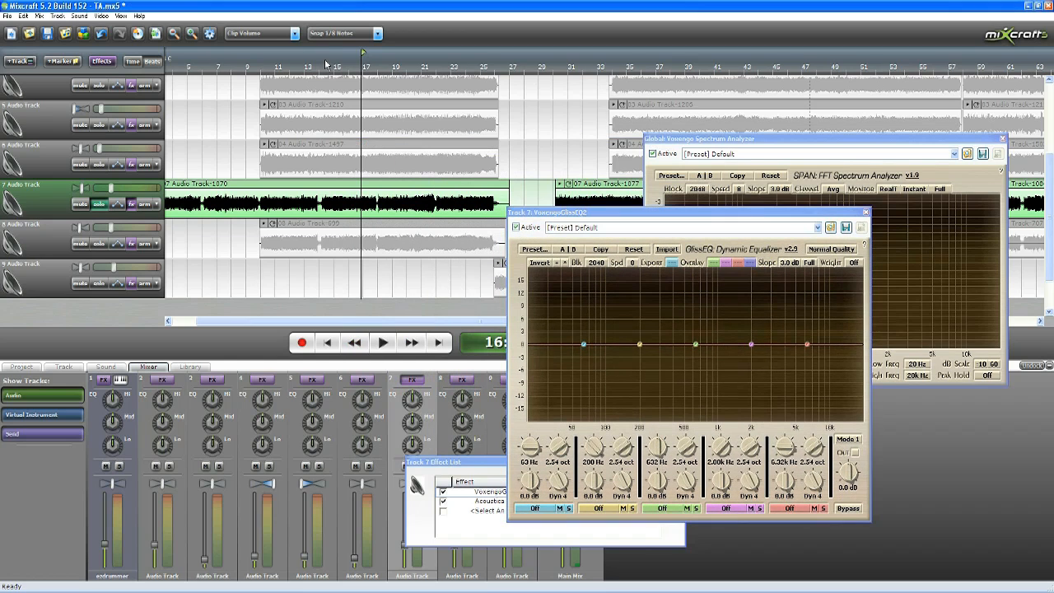
pyautogui.click(544, 508)
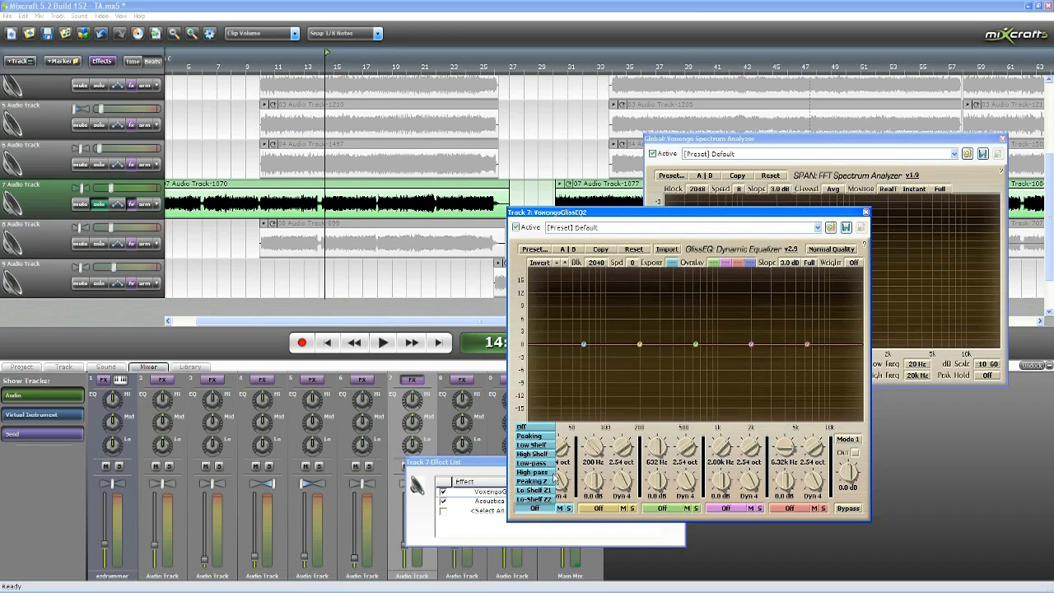
pyautogui.click(532, 445)
pyautogui.moveTo(583, 345); pyautogui.dragTo(630, 420)
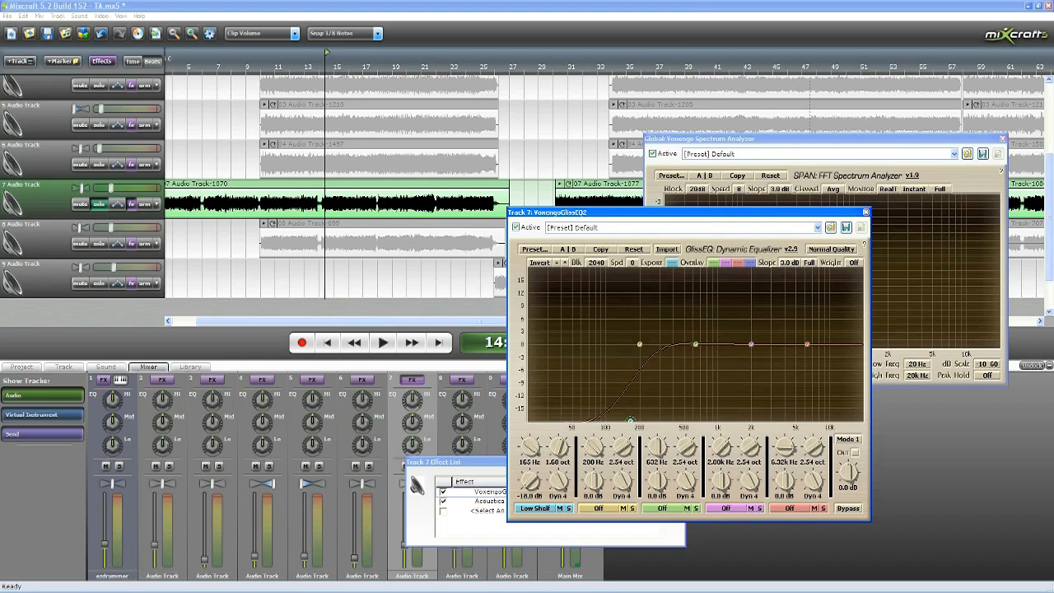
pyautogui.click(383, 343)
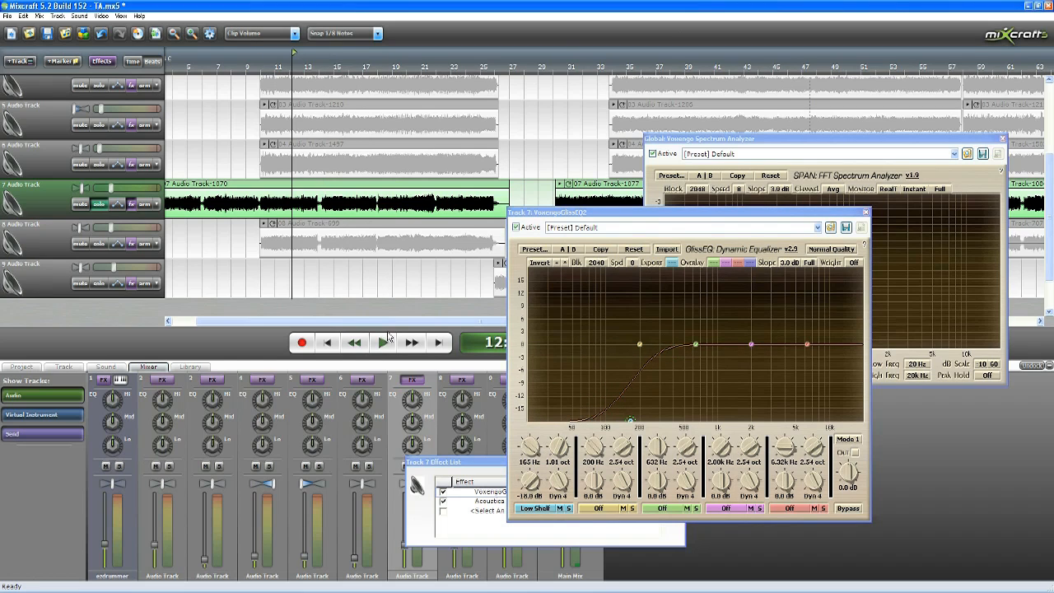
pyautogui.moveTo(630, 420); pyautogui.dragTo(682, 421)
pyautogui.press('space')
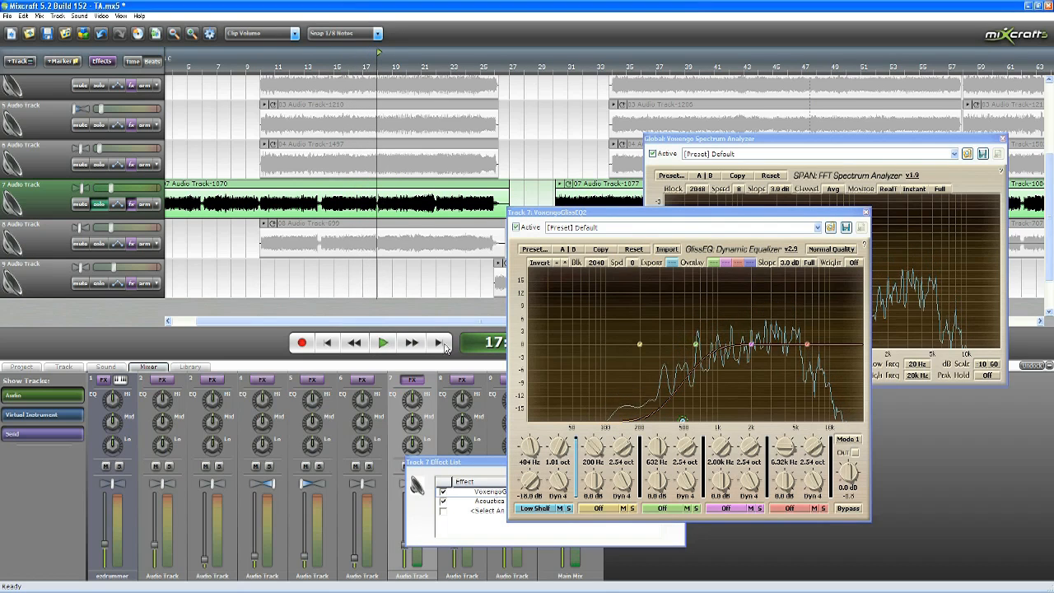
# Set the second band to Peaking at about 185 Hz and 11.9 dB with a narrower bandwidth, replaying track 7 from bar 14.
pyautogui.click(599, 508)
pyautogui.moveTo(640, 344); pyautogui.dragTo(656, 292)
pyautogui.scroll(-5, 651, 332)
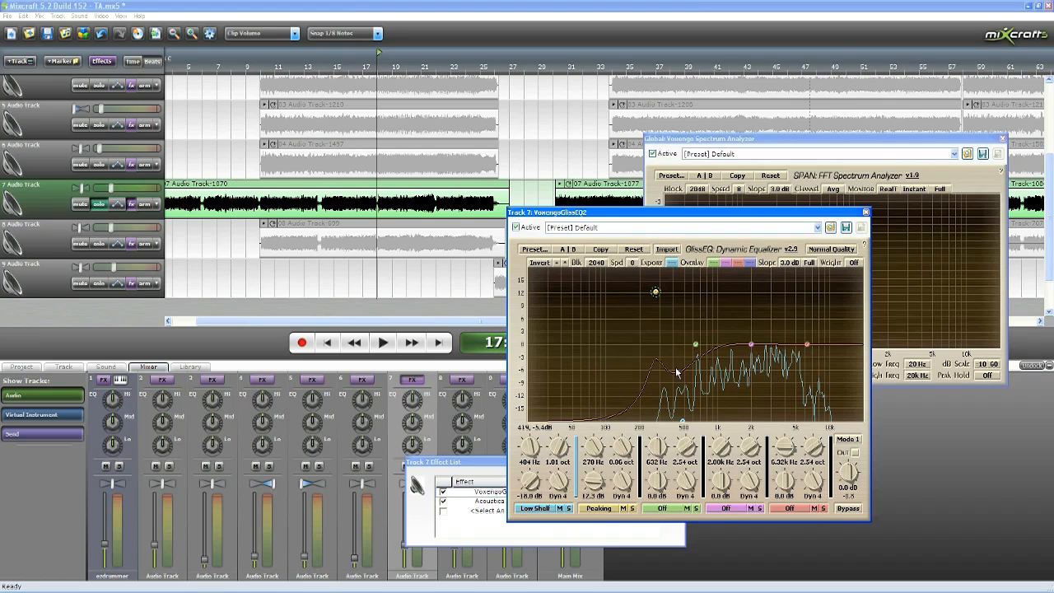
pyautogui.moveTo(656, 295); pyautogui.dragTo(649, 285)
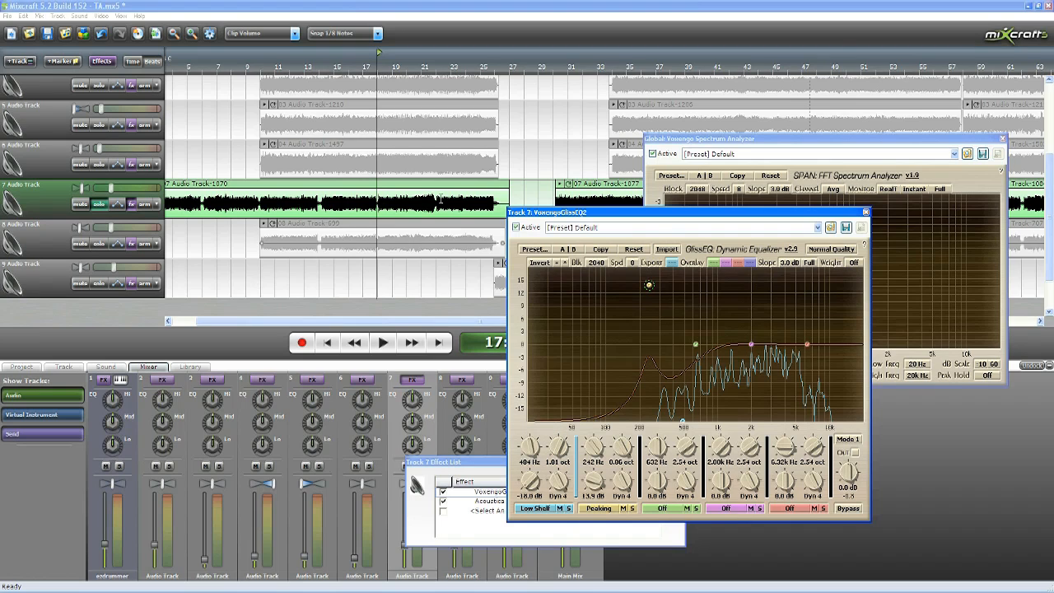
pyautogui.moveTo(332, 73); pyautogui.dragTo(321, 74)
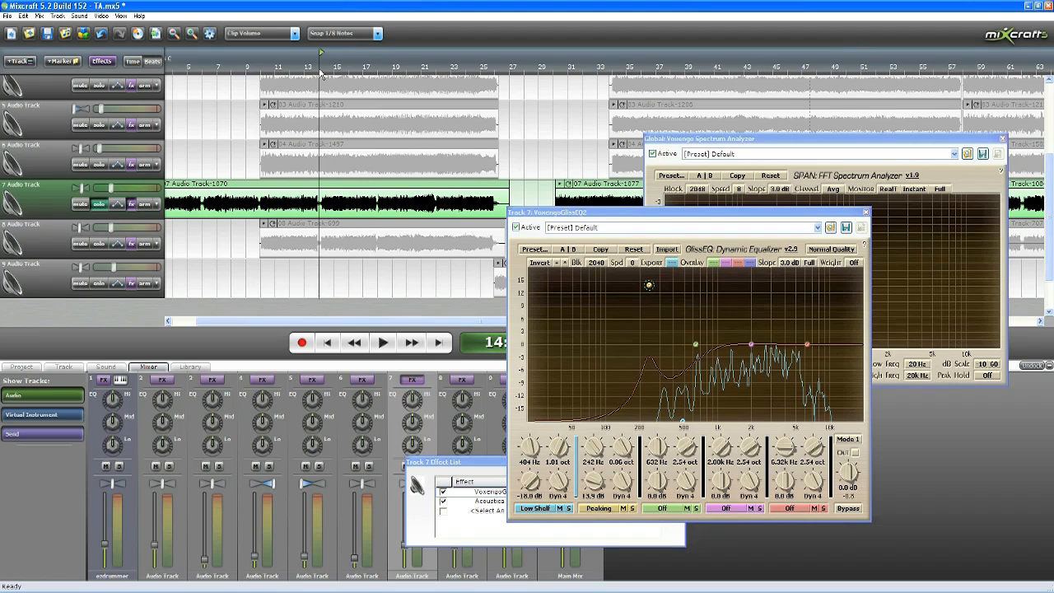
pyautogui.click(383, 342)
pyautogui.moveTo(649, 285)
pyautogui.mouseDown()
pyautogui.moveTo(664, 272)
pyautogui.moveTo(633, 270)
pyautogui.moveTo(636, 295)
pyautogui.mouseUp()
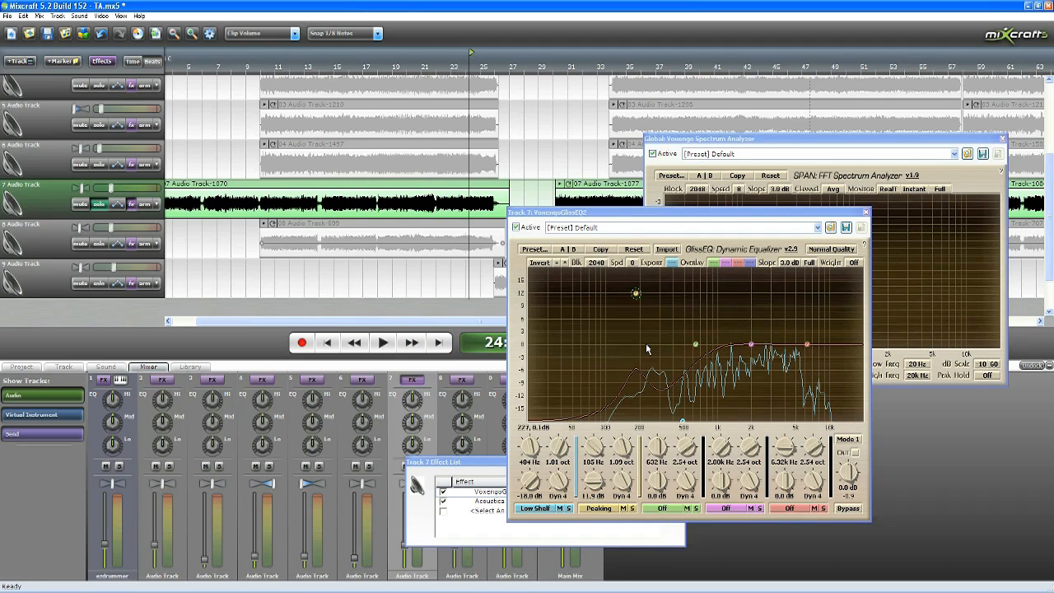
# Set the fifth band to High Shelf at about 11.4 kHz, -18.0 dB and 1.70 oct.
pyautogui.moveTo(1049, 217); pyautogui.dragTo(1050, 200)
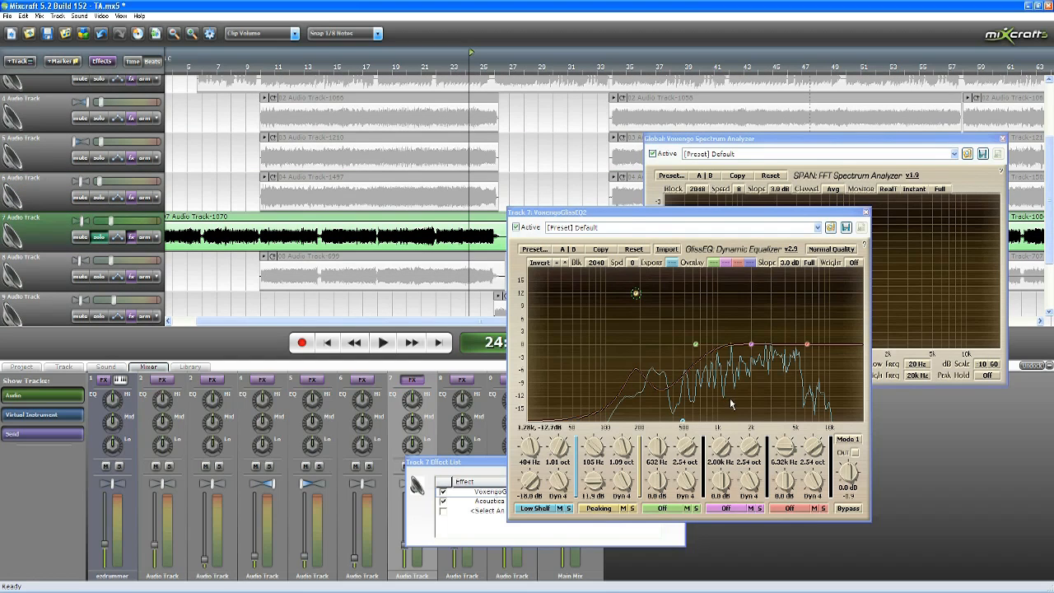
pyautogui.click(797, 510)
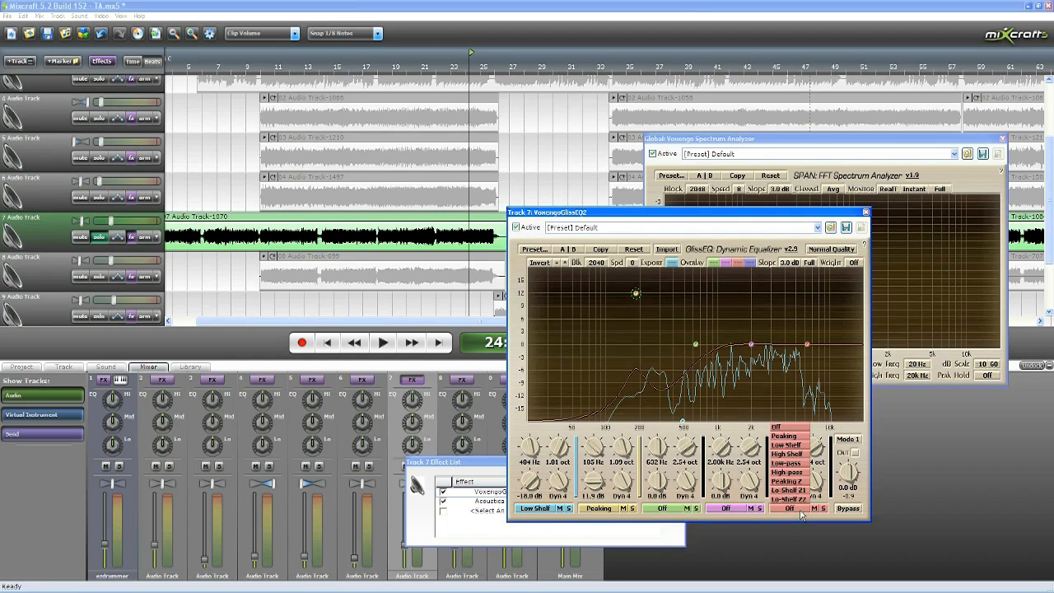
pyautogui.click(788, 454)
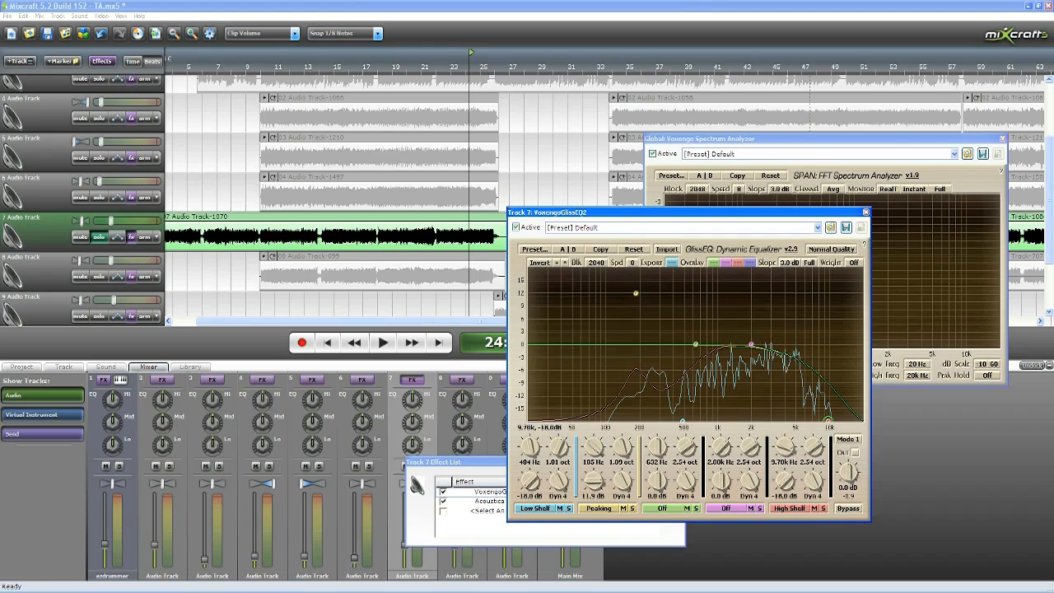
pyautogui.moveTo(814, 448); pyautogui.dragTo(814, 456)
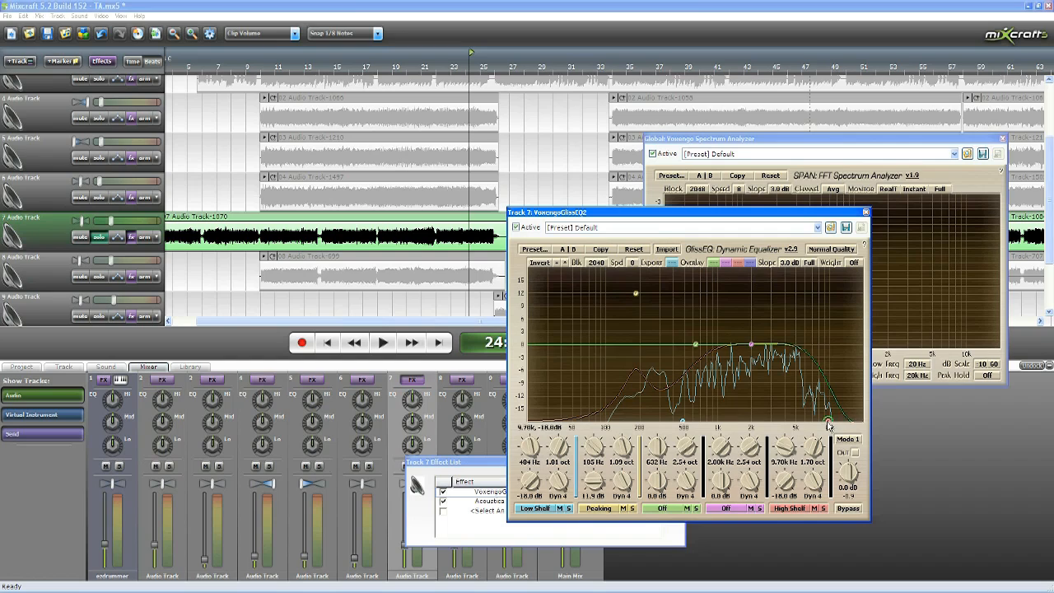
pyautogui.moveTo(828, 423); pyautogui.dragTo(833, 420)
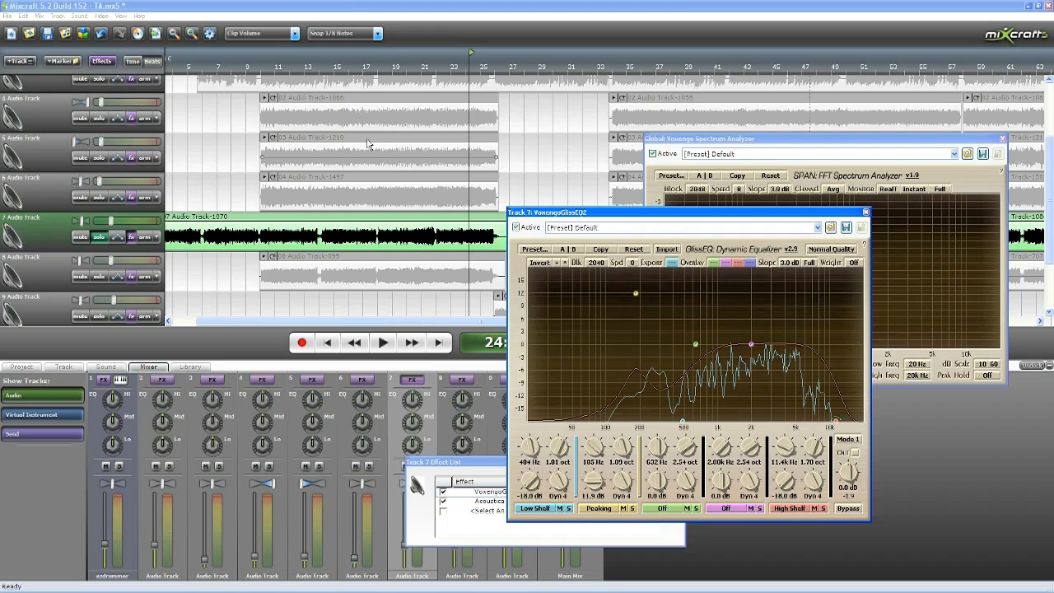
# Replay track 7 from bar 15 and raise the high shelf's frequency to about 18.5 kHz.
pyautogui.click(347, 63)
pyautogui.click(347, 64)
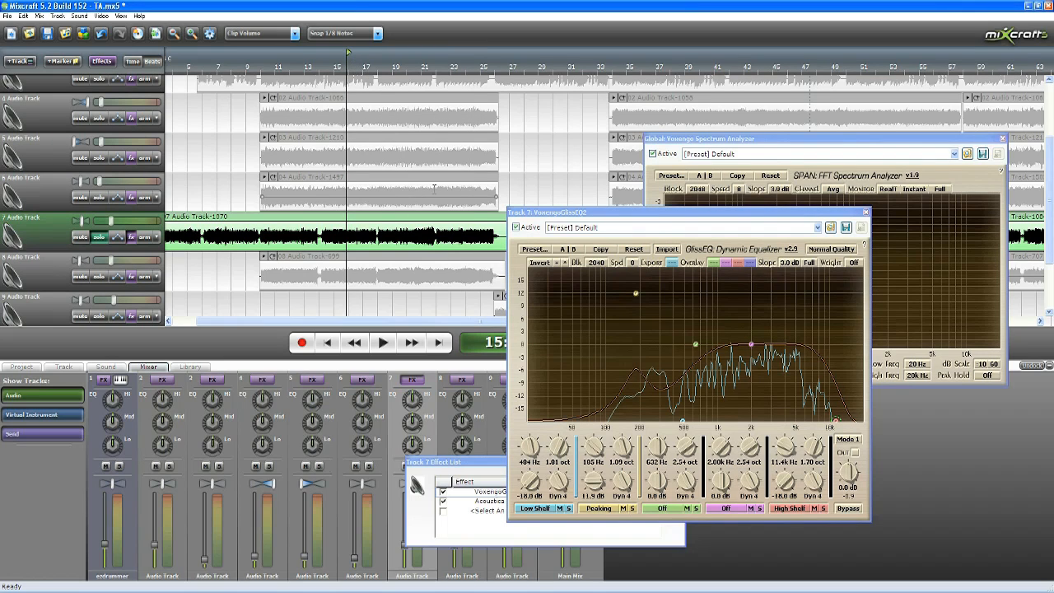
pyautogui.click(394, 347)
pyautogui.moveTo(836, 425); pyautogui.dragTo(860, 420)
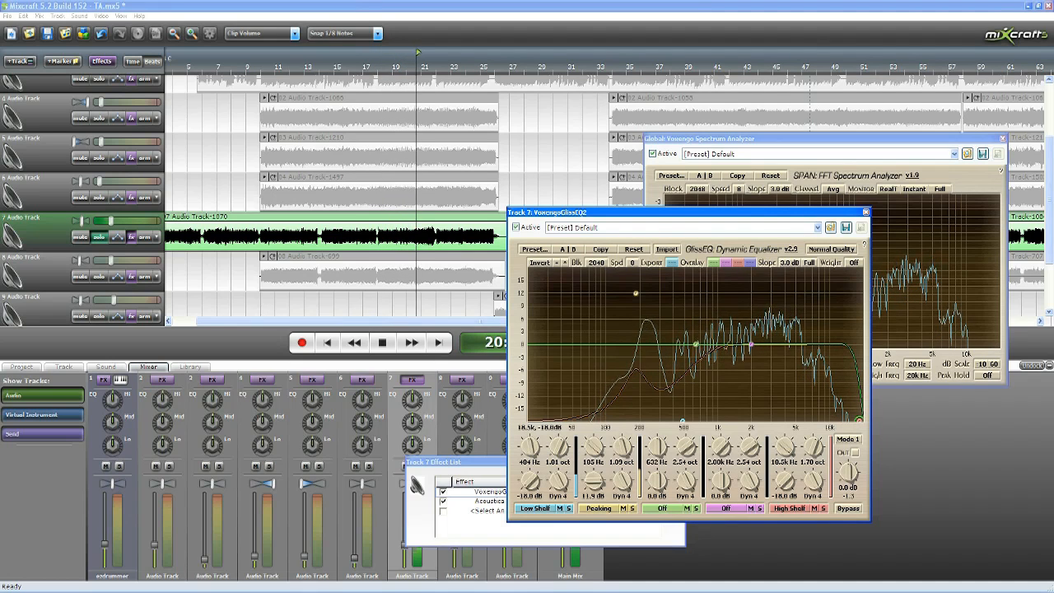
# Lower the high shelf's frequency to about 12.4 kHz and replay track 7 from bar 16.
pyautogui.click(378, 74)
pyautogui.moveTo(860, 421); pyautogui.dragTo(841, 421)
pyautogui.click(388, 344)
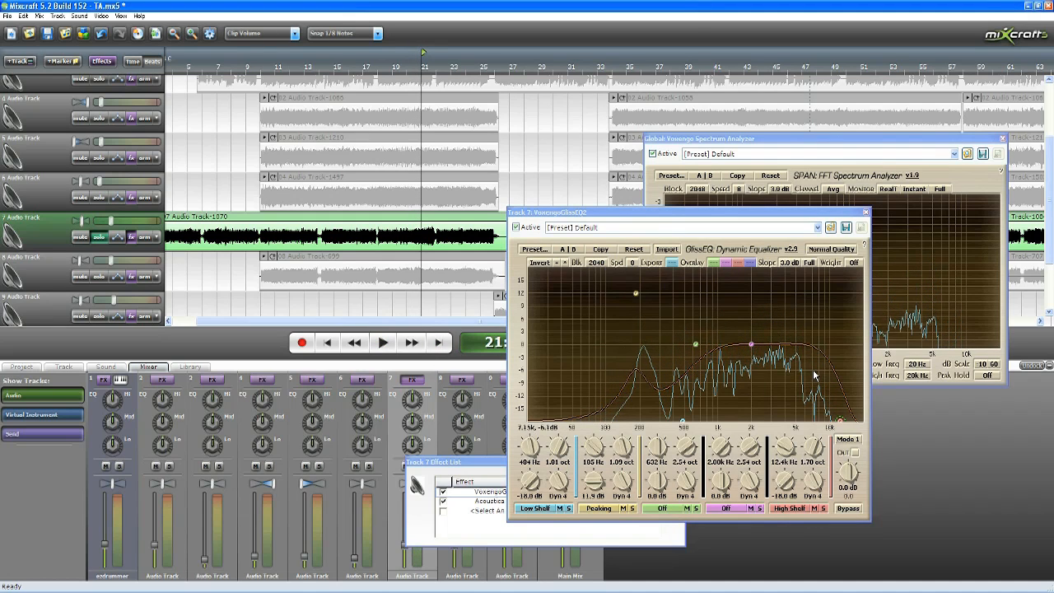
pyautogui.click(354, 72)
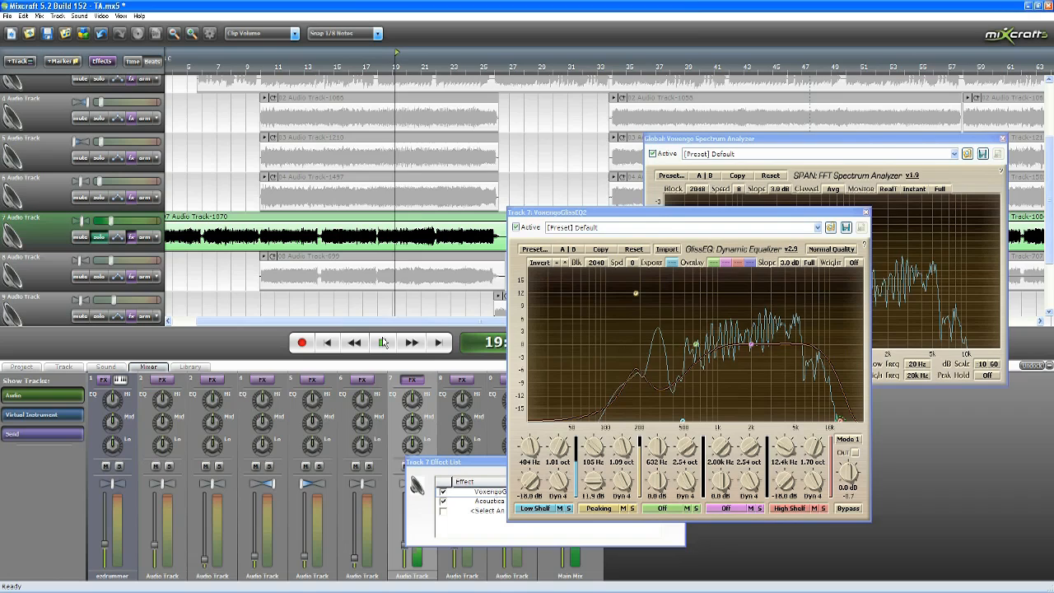
pyautogui.click(383, 343)
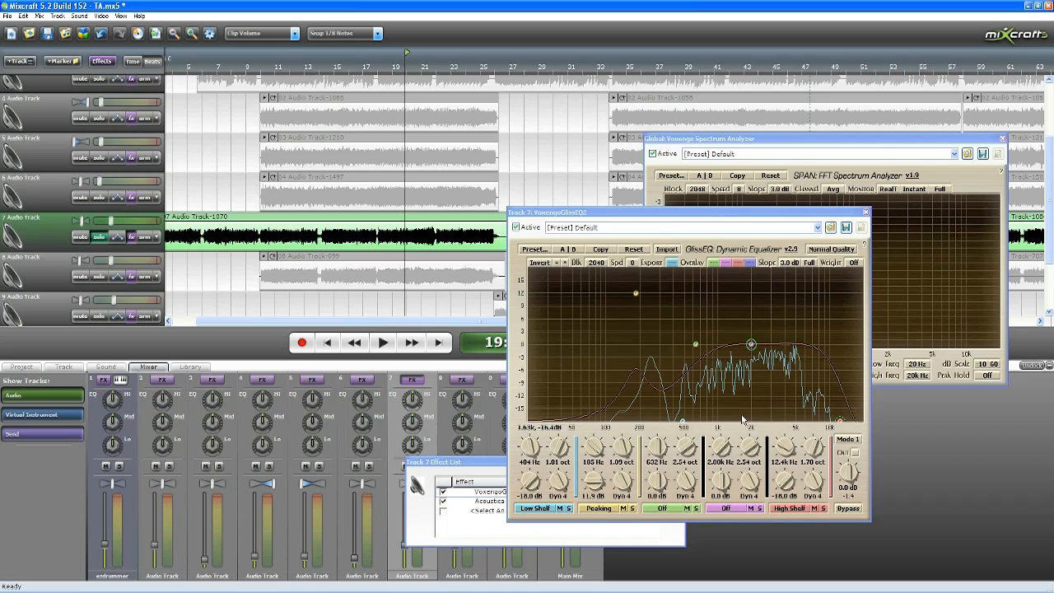
# Set the fourth band to Peaking at about 5.35 kHz, 18.0 dB and 0.44 oct, and replay track 7 from bar 15.
pyautogui.click(726, 508)
pyautogui.click(725, 437)
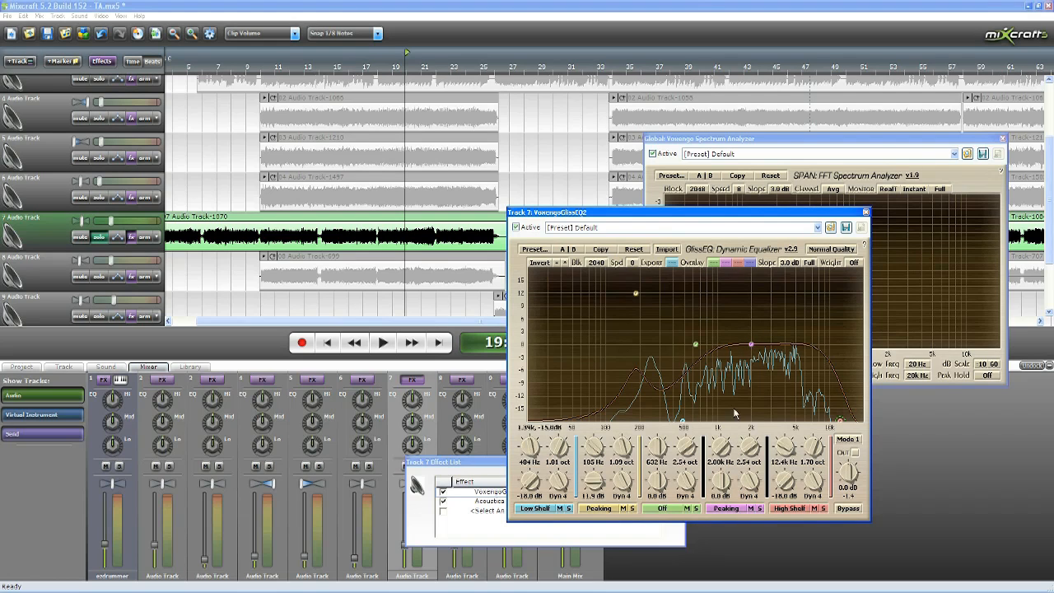
pyautogui.moveTo(767, 335); pyautogui.dragTo(799, 270)
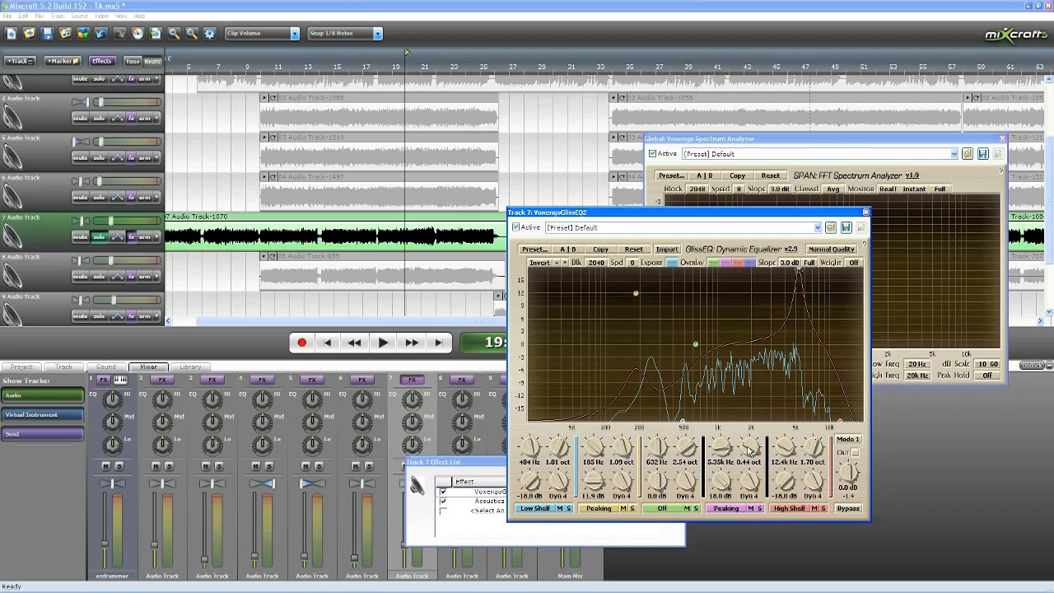
pyautogui.click(337, 67)
pyautogui.press('space')
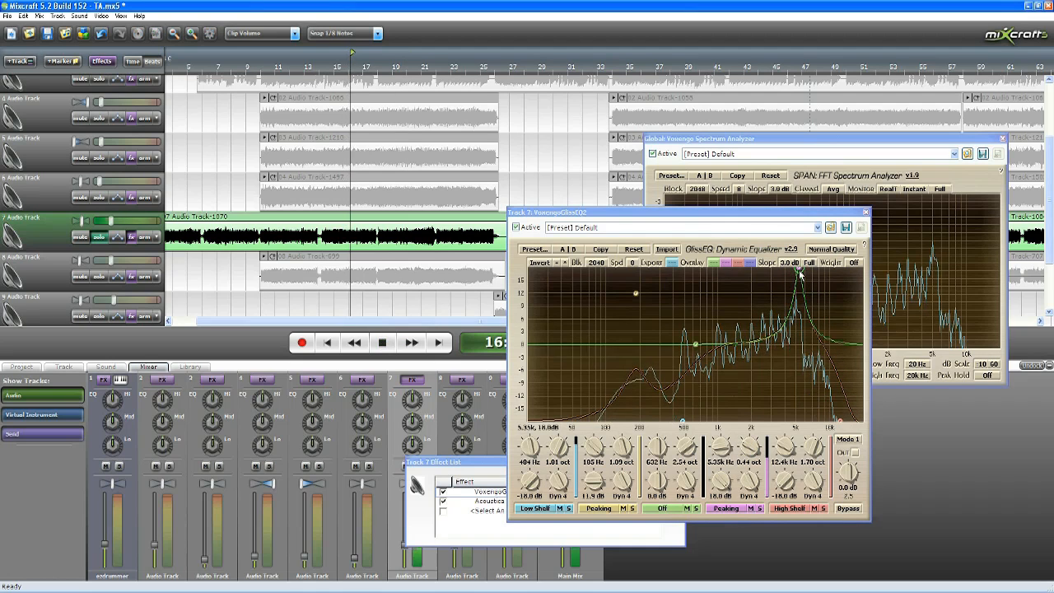
# Turn the fourth band into a cut at about 3.56 kHz, -6.1 dB and 1.07 oct during playback.
pyautogui.moveTo(802, 276); pyautogui.dragTo(772, 369)
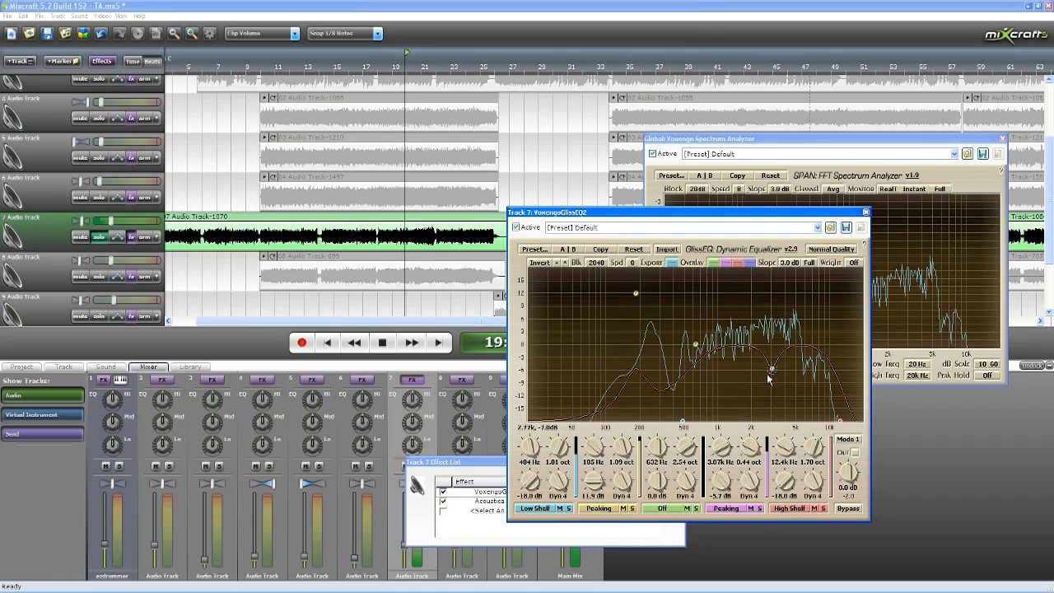
pyautogui.moveTo(749, 447); pyautogui.dragTo(750, 422)
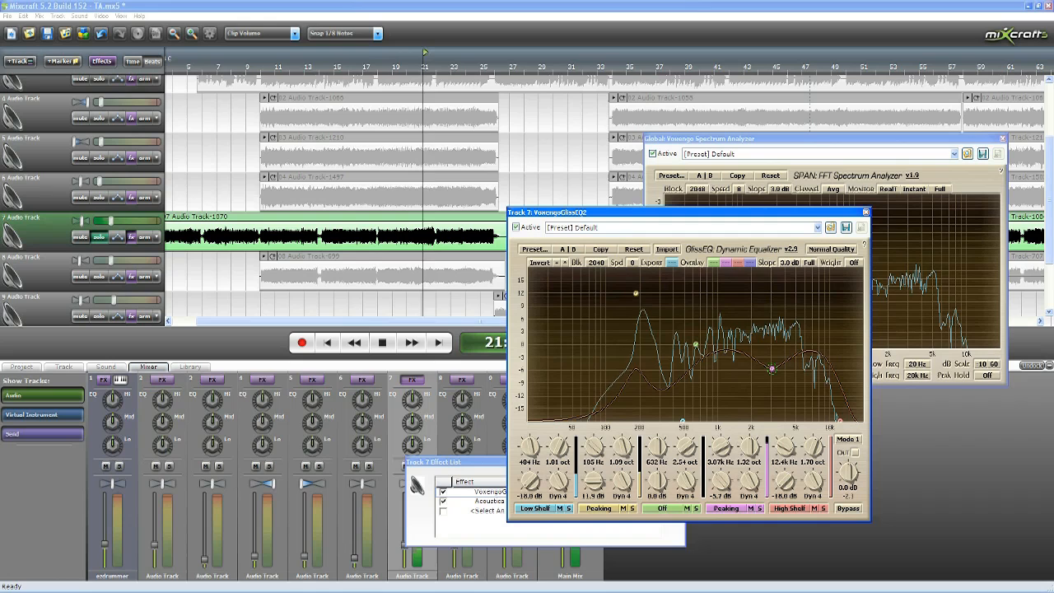
pyautogui.moveTo(769, 372); pyautogui.dragTo(773, 371)
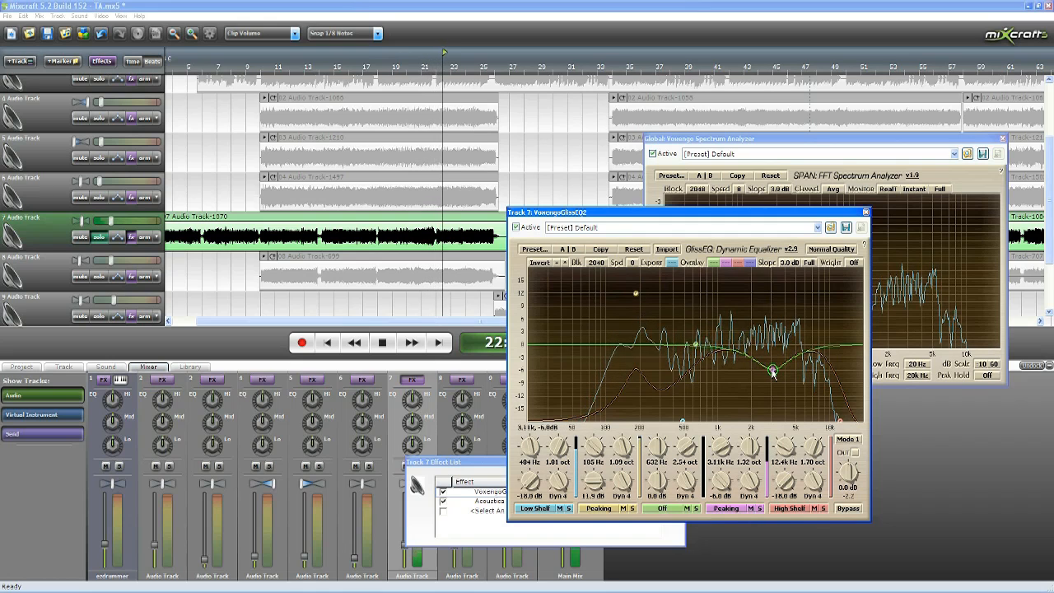
pyautogui.scroll(2, 773, 371)
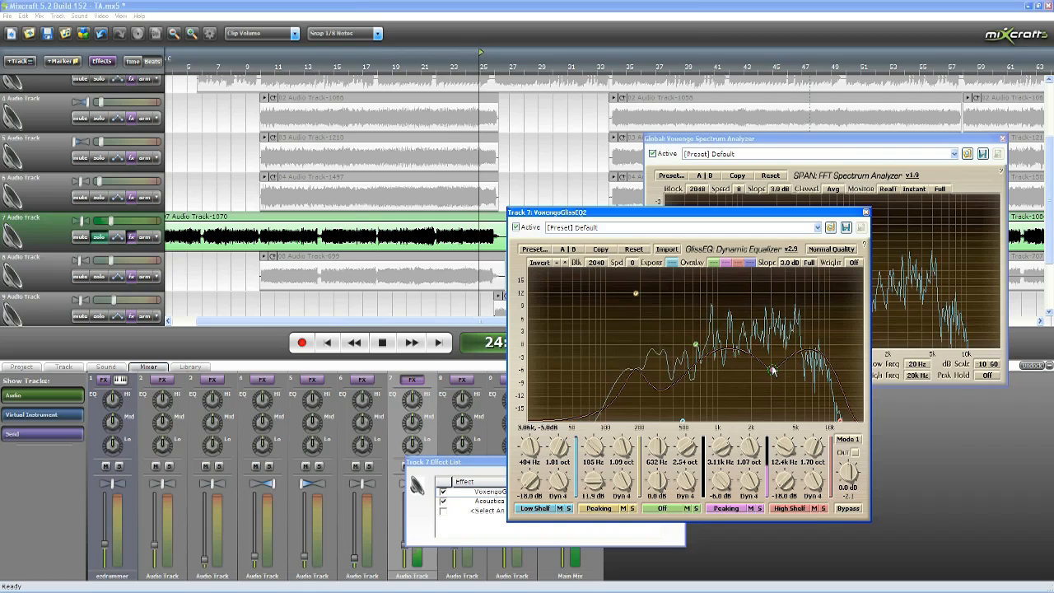
pyautogui.moveTo(773, 371); pyautogui.dragTo(779, 371)
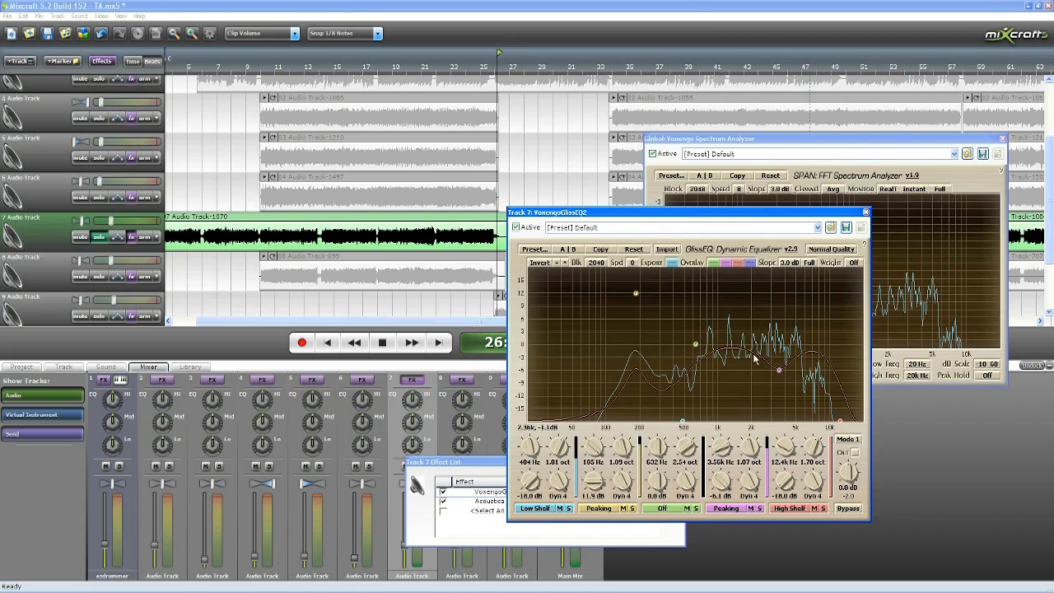
pyautogui.click(384, 343)
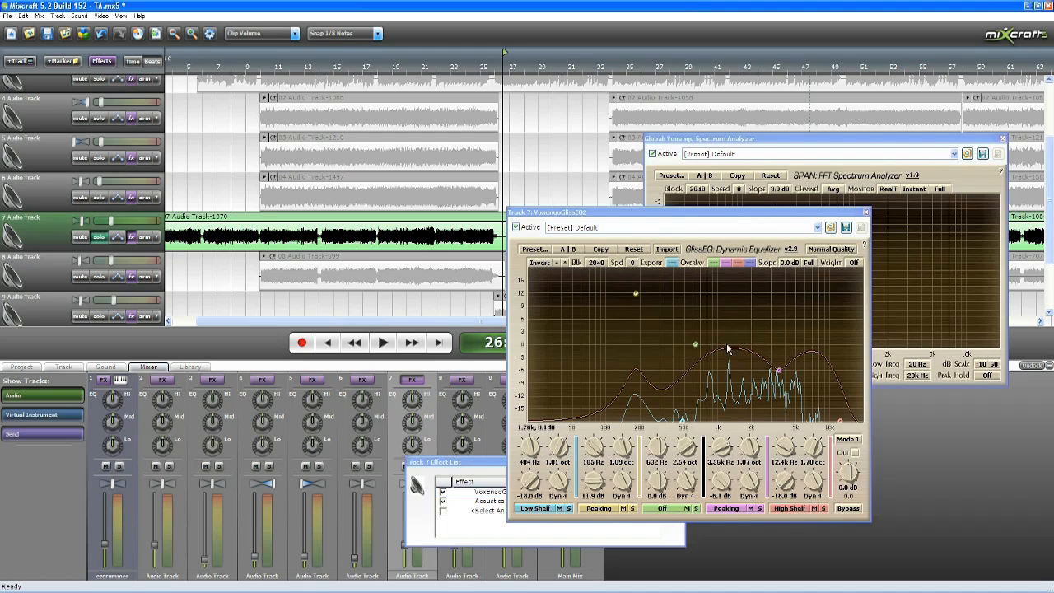
# Narrow the high shelf's bandwidth to 1.36 oct, playing track 7 before and after the change.
pyautogui.click(393, 342)
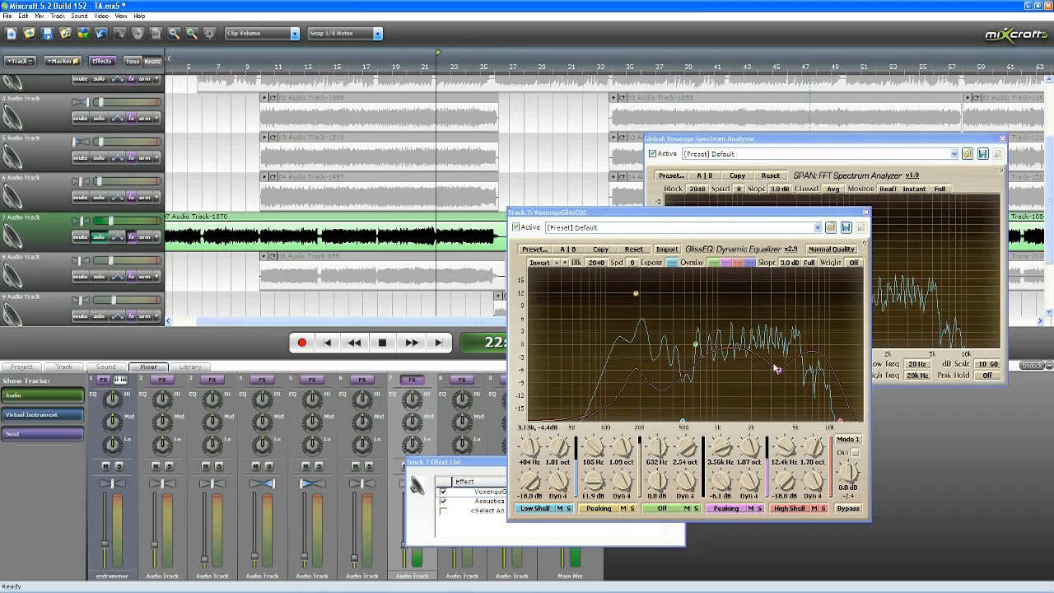
pyautogui.click(384, 344)
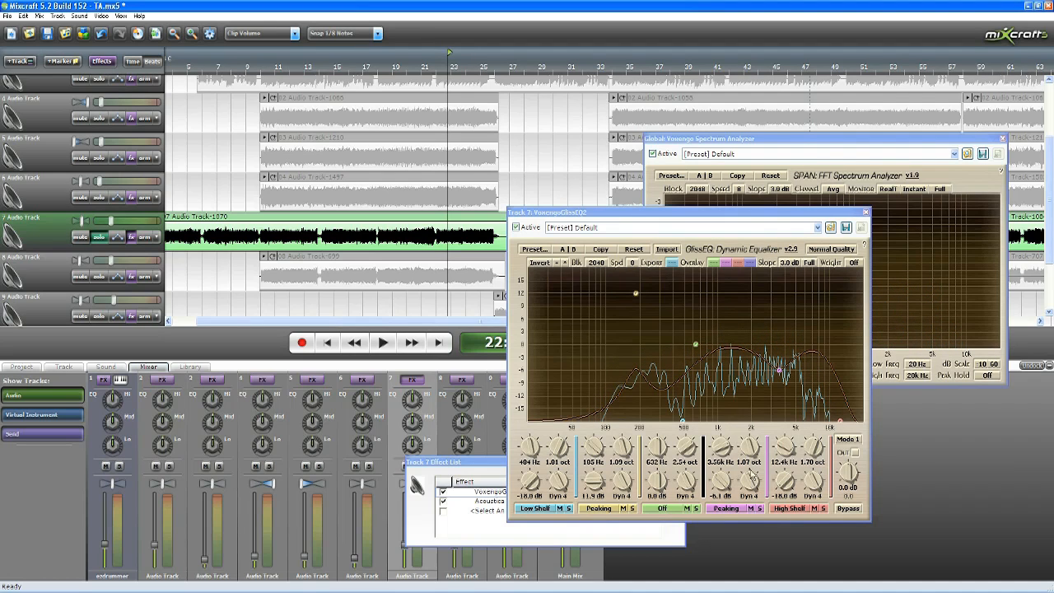
pyautogui.moveTo(814, 445); pyautogui.dragTo(814, 450)
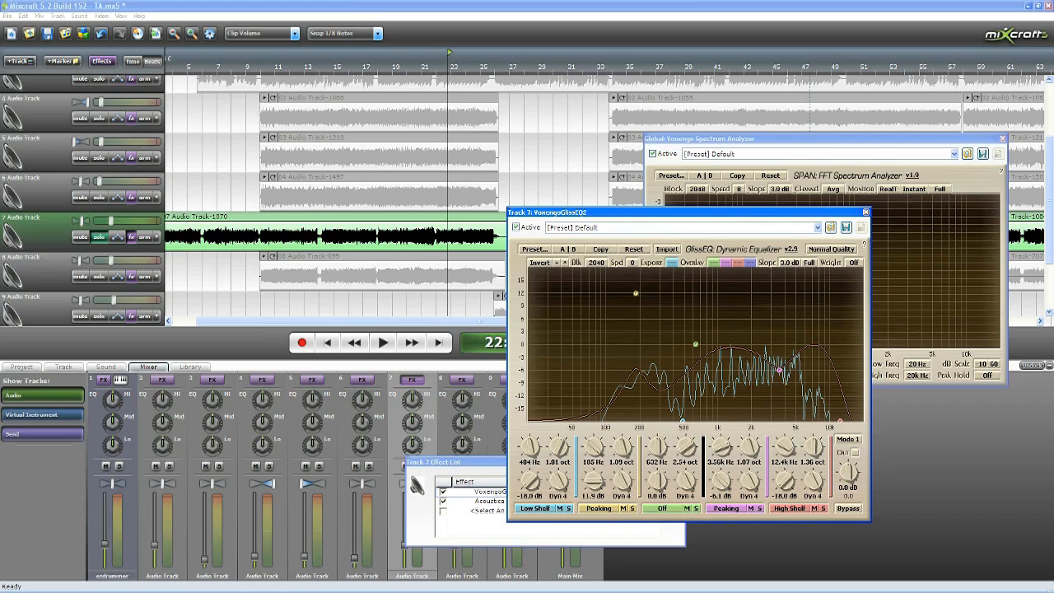
pyautogui.click(383, 342)
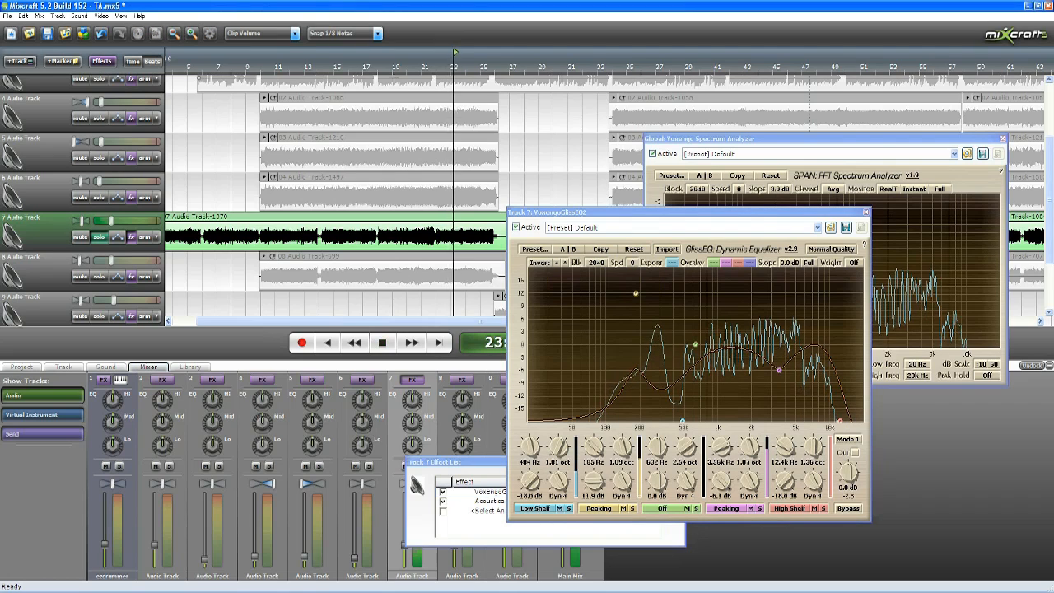
pyautogui.click(374, 68)
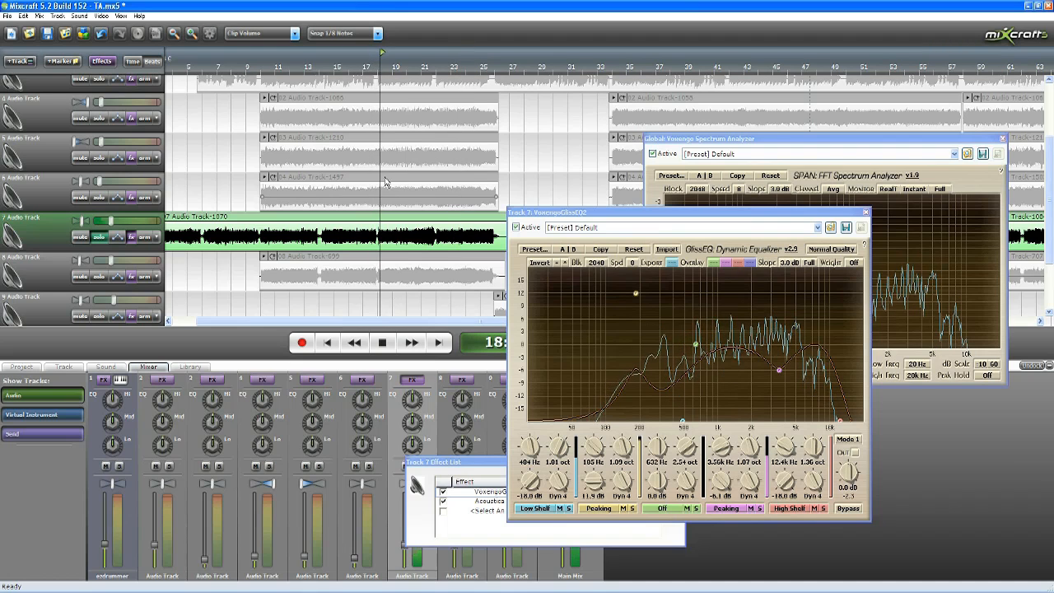
pyautogui.click(393, 346)
# Set the third band to Peaking at about 724 Hz, -2.6 dB and 0.40 oct, and replay track 7 from bar 16.
pyautogui.click(663, 508)
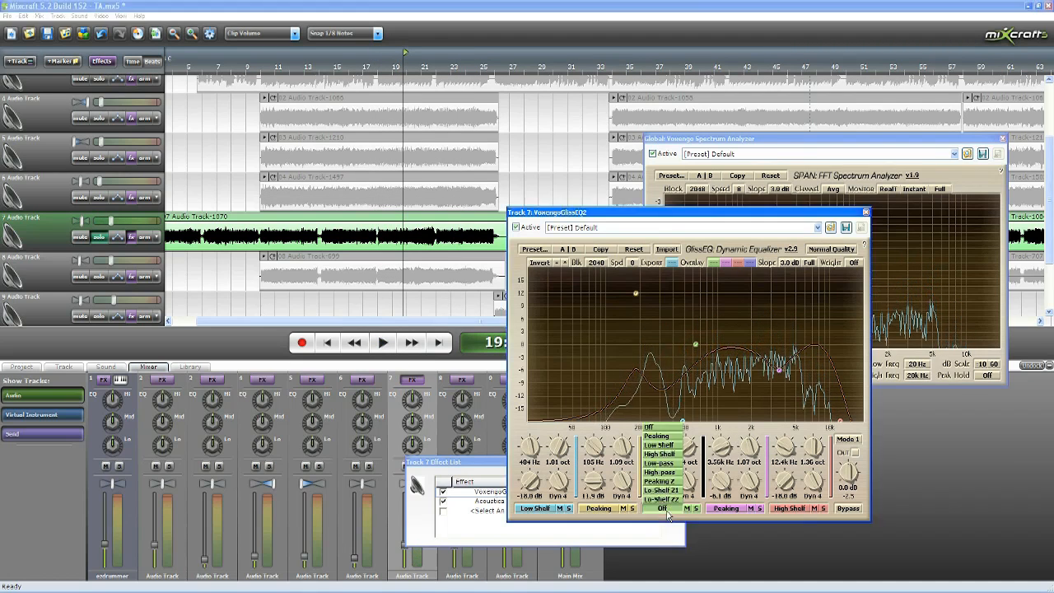
pyautogui.click(664, 435)
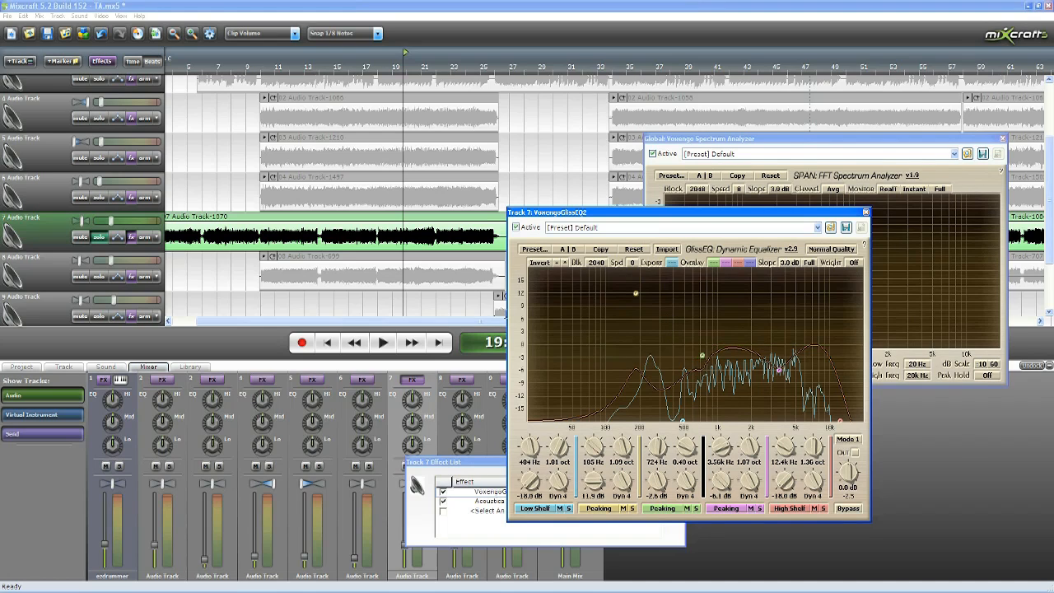
pyautogui.click(357, 72)
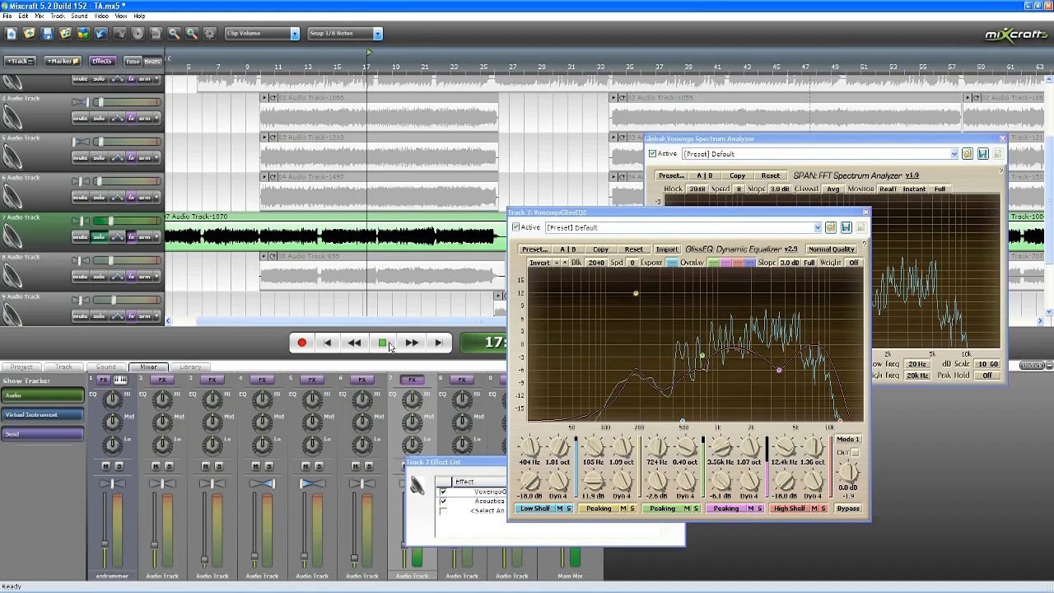
# Spread the track 7 equalizer and the spectrum analyzer windows apart to show both graphs during playback.
pyautogui.moveTo(609, 216); pyautogui.dragTo(494, 274)
pyautogui.click(386, 343)
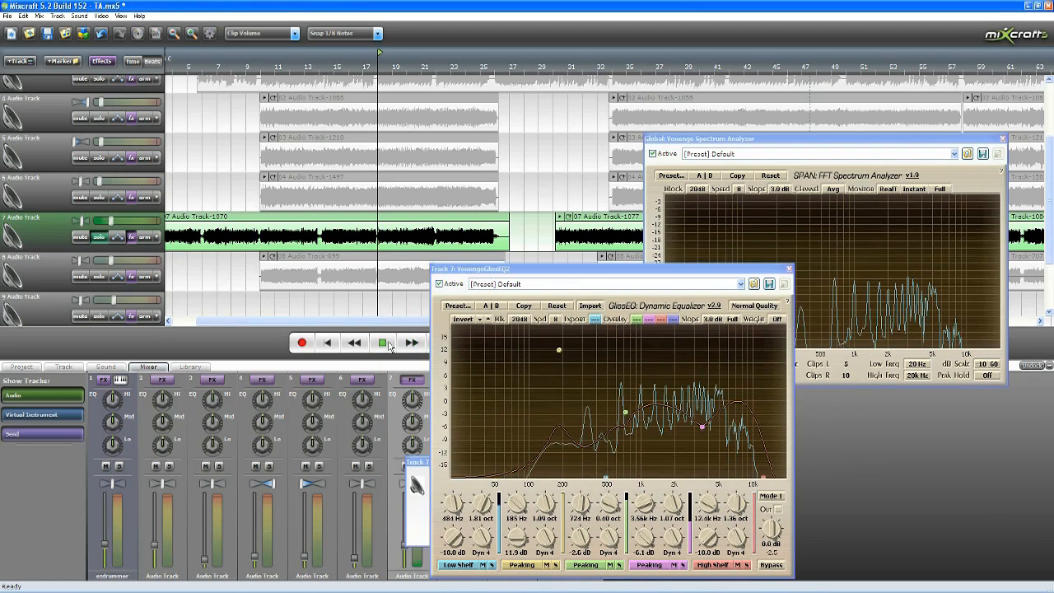
pyautogui.click(820, 146)
pyautogui.moveTo(821, 145); pyautogui.dragTo(834, 122)
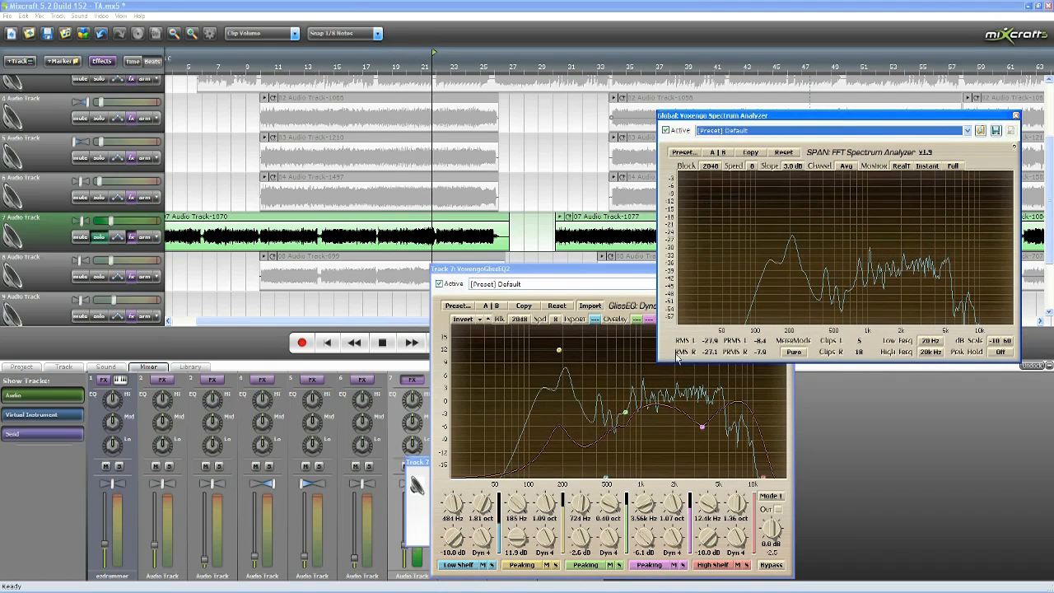
# Move the second band's peak to about 325 Hz and 7.2 dB, and replay track 7 from about bar 21.
pyautogui.moveTo(559, 350); pyautogui.dragTo(587, 370)
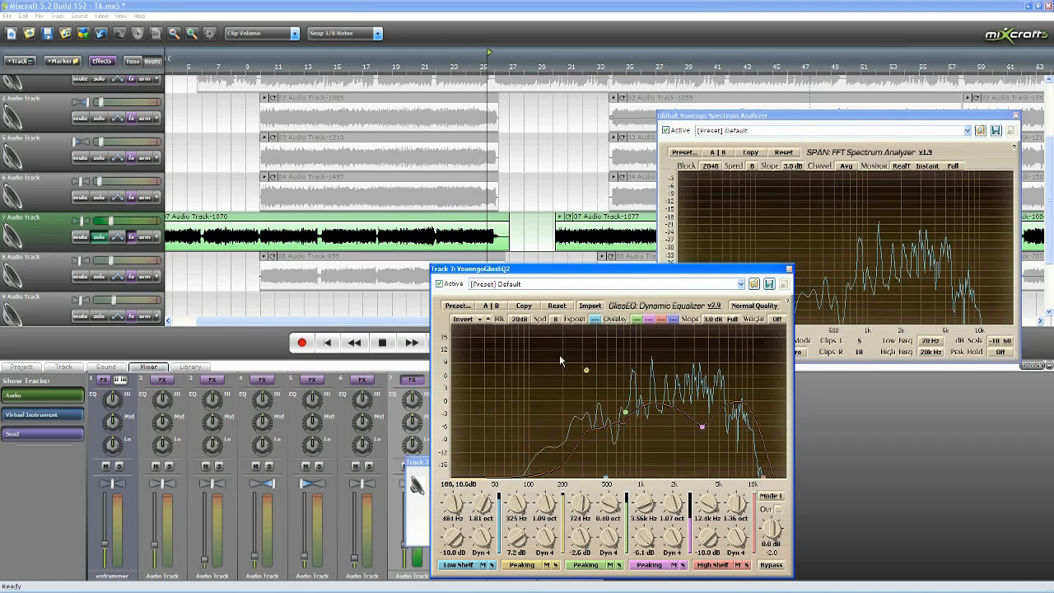
pyautogui.click(390, 346)
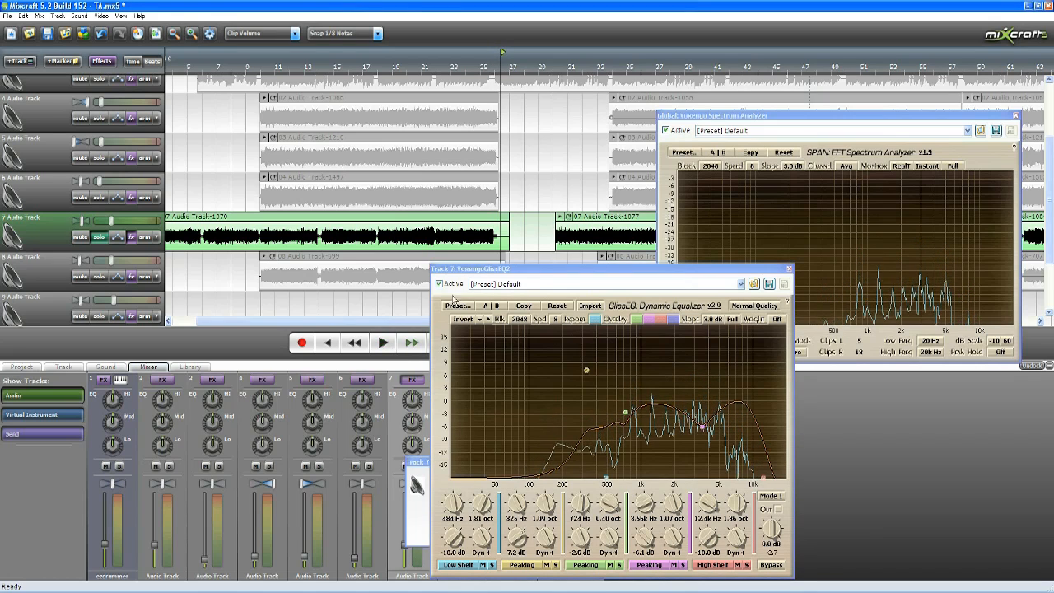
pyautogui.click(422, 63)
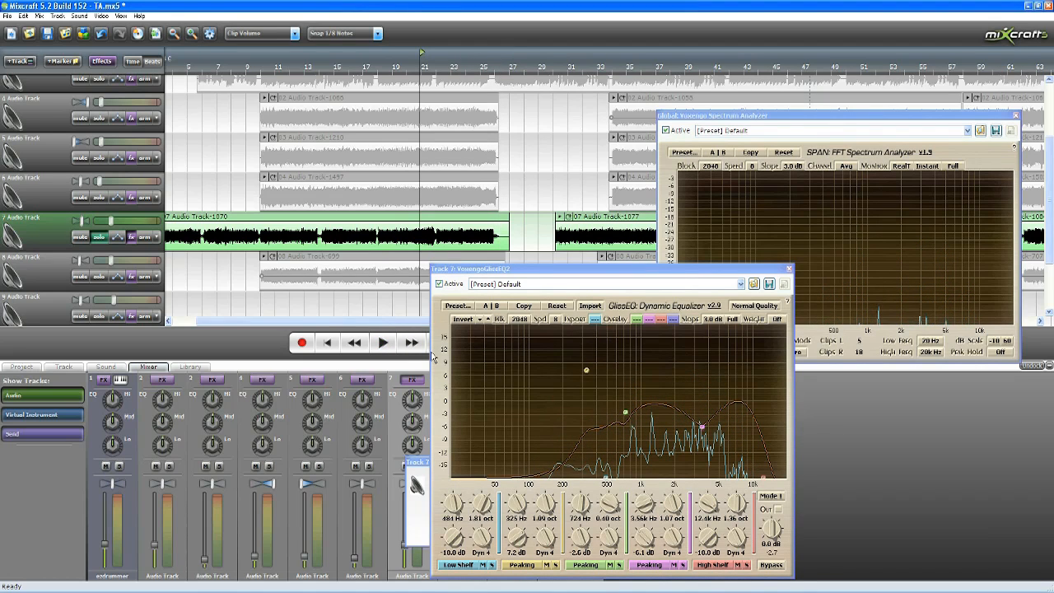
pyautogui.click(373, 348)
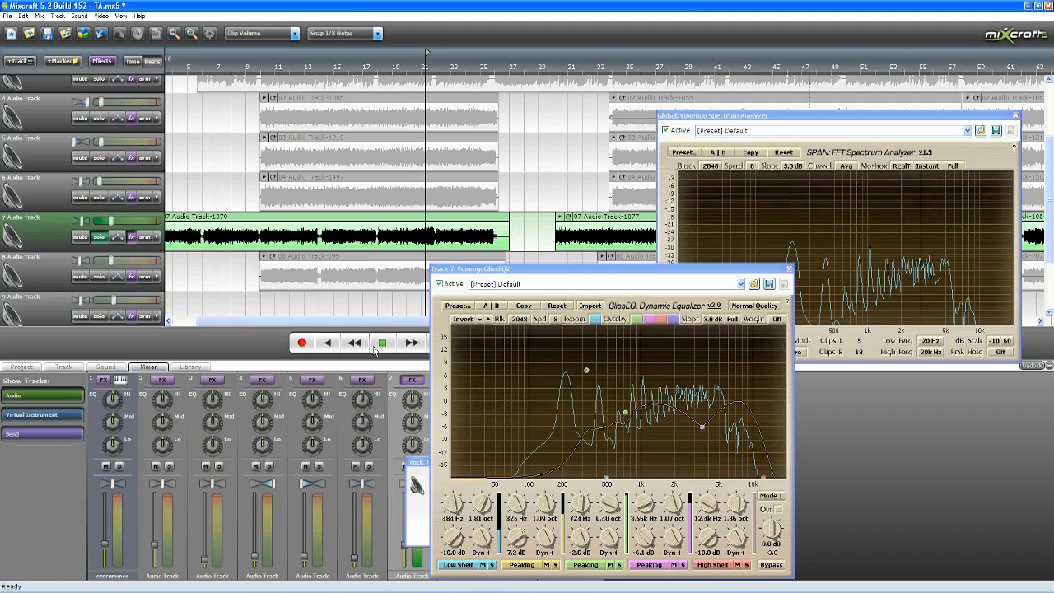
# Raise the low shelf's frequency to about 561 Hz and replay track 7 from bar 17.
pyautogui.moveTo(607, 477); pyautogui.dragTo(613, 477)
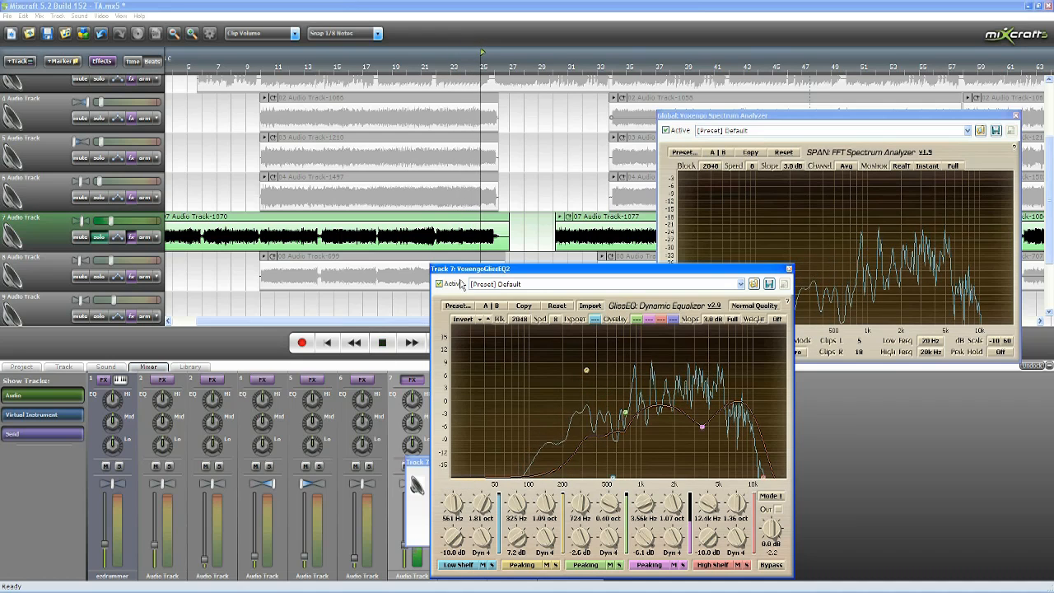
pyautogui.click(365, 235)
pyautogui.click(383, 346)
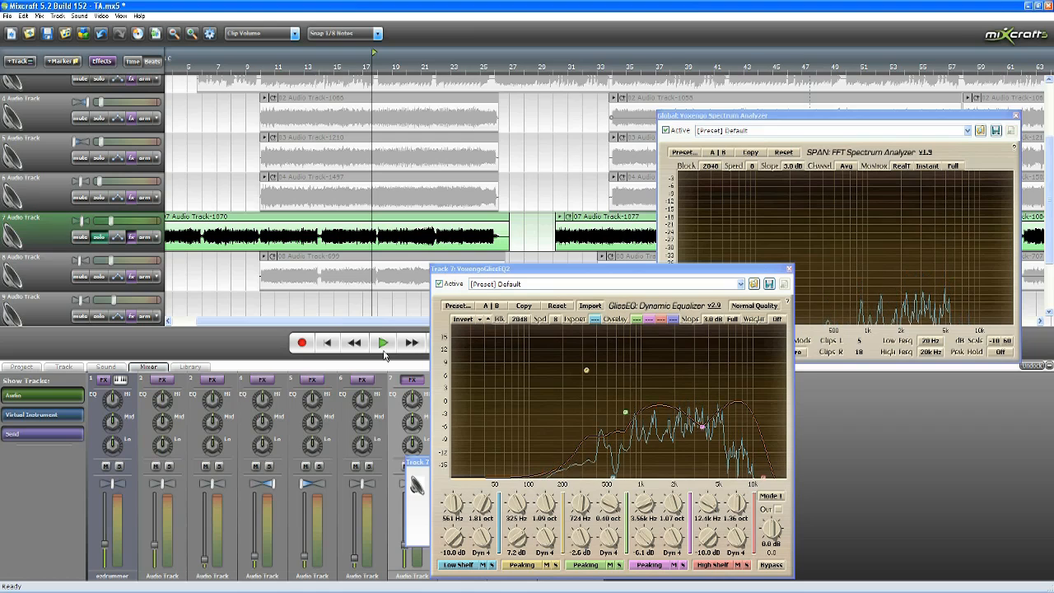
pyautogui.click(384, 352)
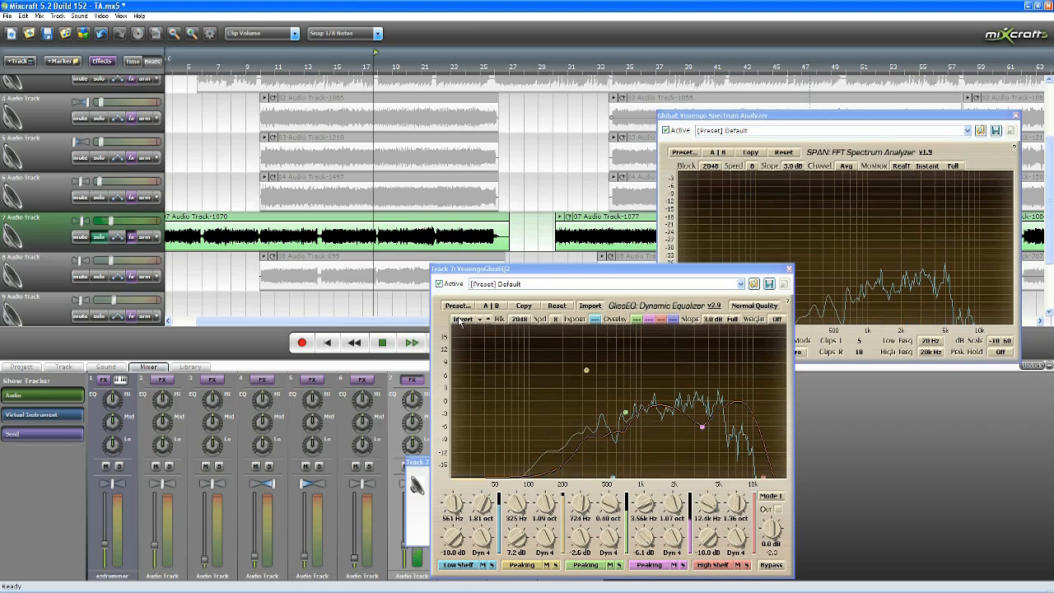
# Bypass and reactivate track 7's equalizer during playback to compare the sound with and without it.
pyautogui.click(456, 285)
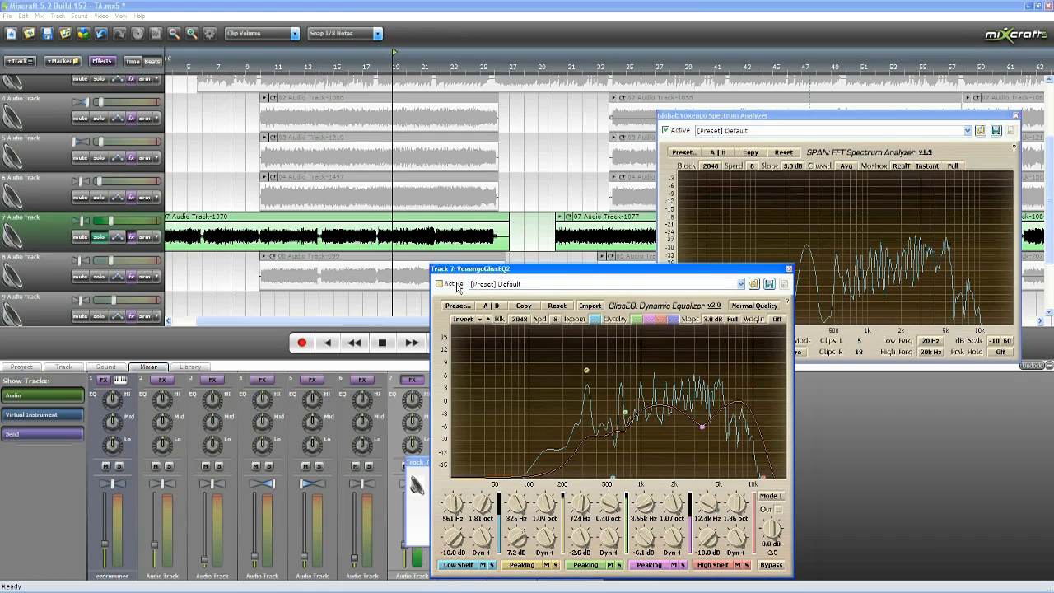
pyautogui.click(457, 285)
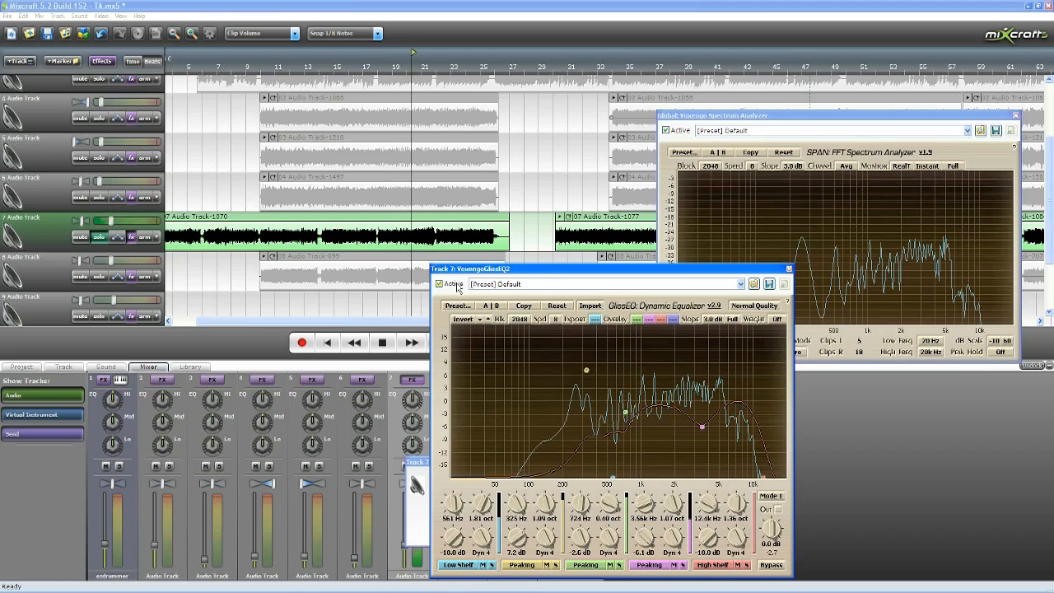
pyautogui.click(384, 344)
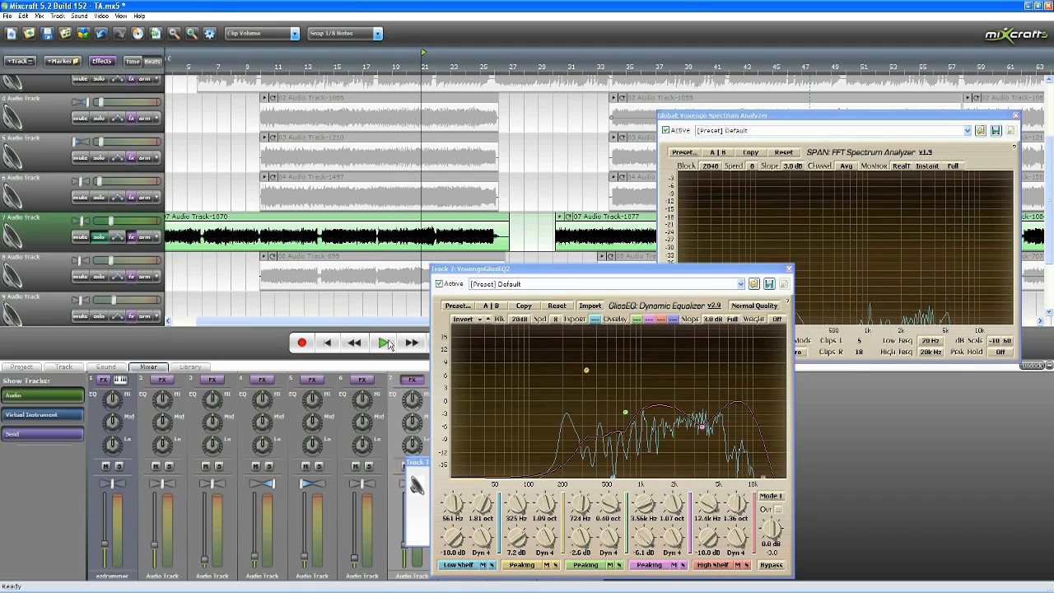
# Close track 7's equalizer, solo tracks 8 and 9 alongside it, and play them from just before bar 10.
pyautogui.moveTo(531, 273); pyautogui.dragTo(593, 259)
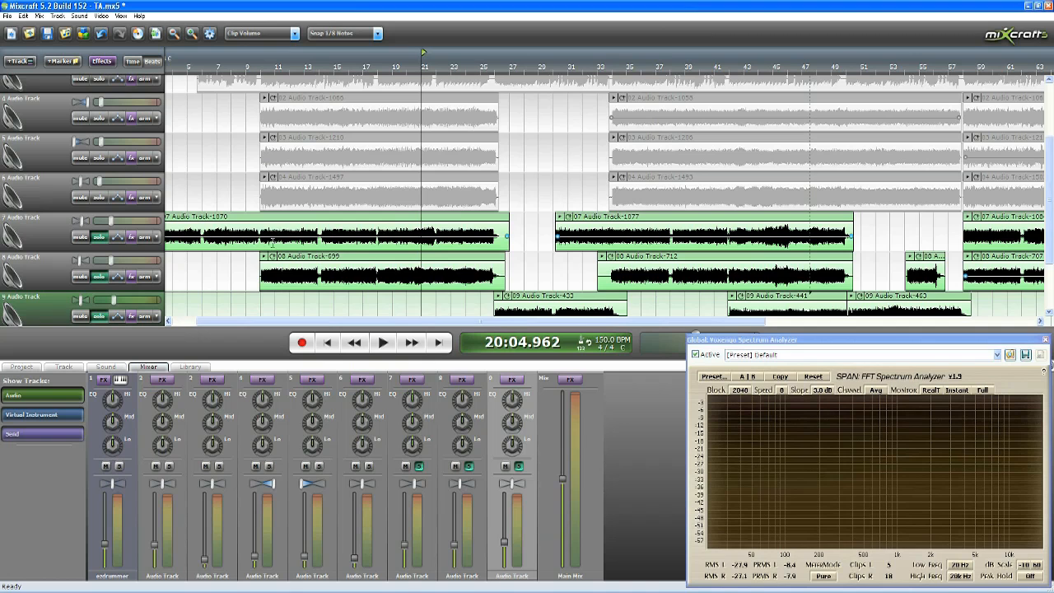
pyautogui.moveTo(1050, 172)
pyautogui.mouseDown()
pyautogui.moveTo(1049, 209)
pyautogui.moveTo(1050, 178)
pyautogui.mouseUp()
pyautogui.click(262, 67)
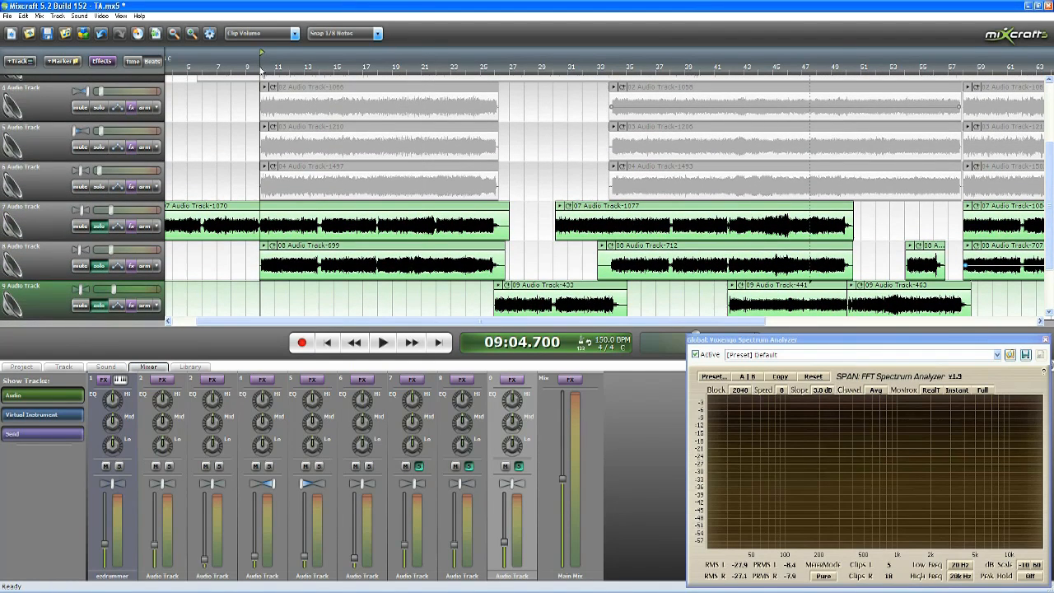
pyautogui.press('space')
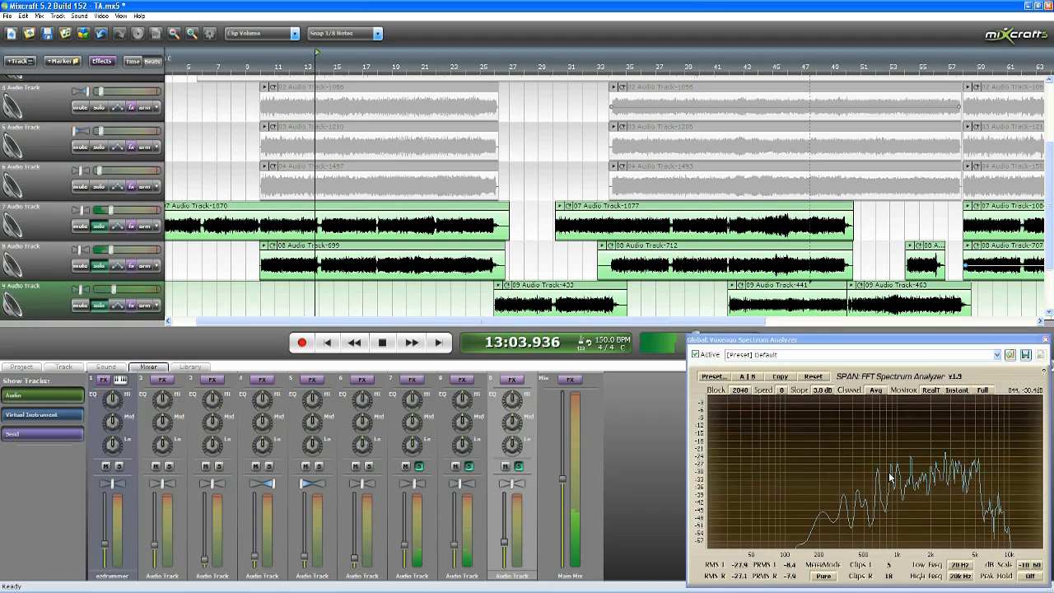
# Play soloed tracks 7 to 9 from about bar 25 and examine track 9's spectrum where it sounds alone.
pyautogui.press('space')
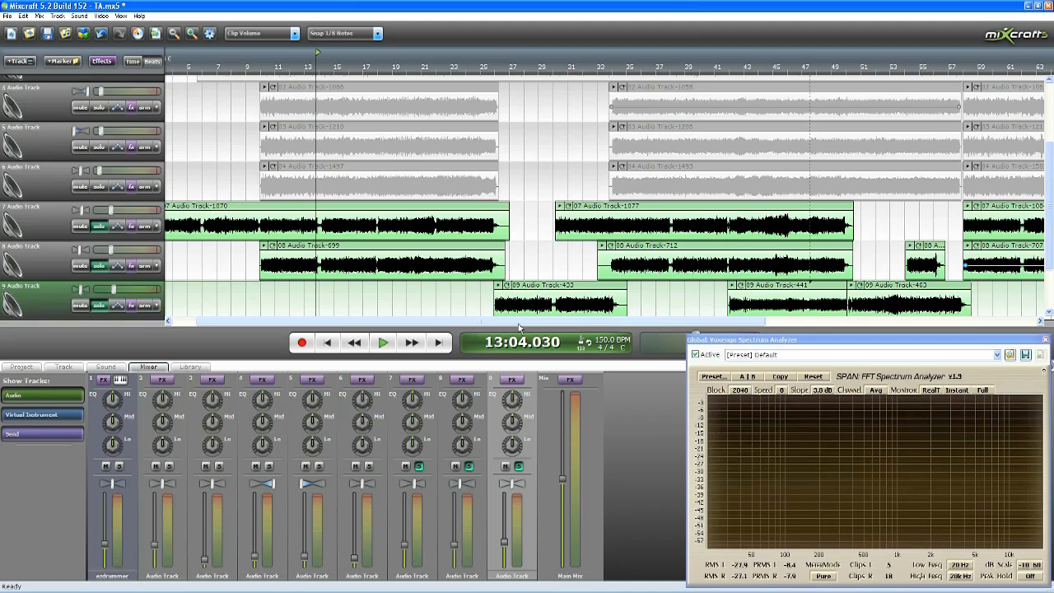
pyautogui.moveTo(521, 327); pyautogui.dragTo(557, 328)
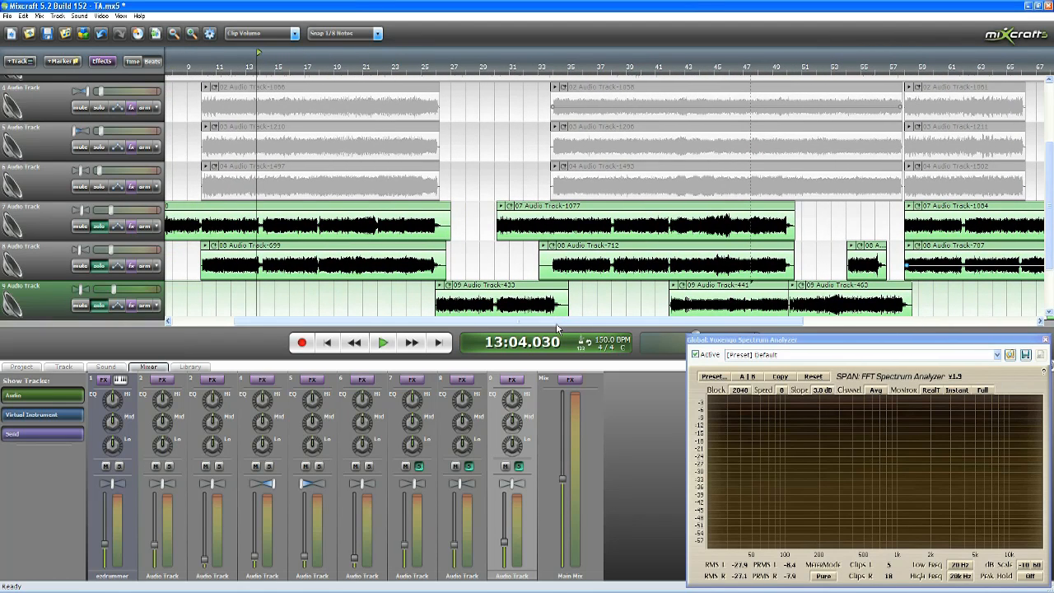
pyautogui.click(432, 68)
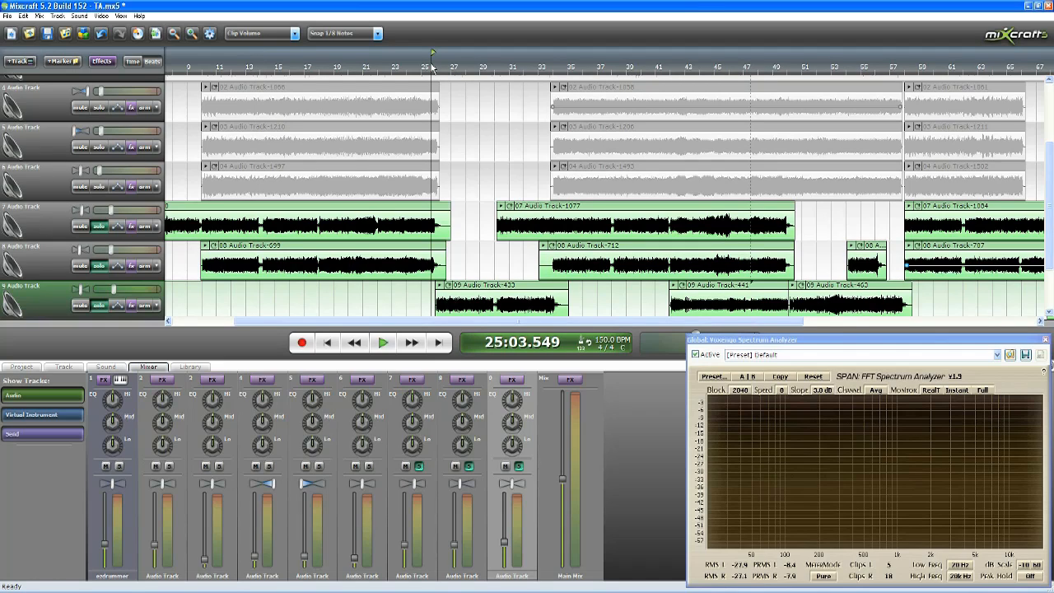
pyautogui.click(393, 343)
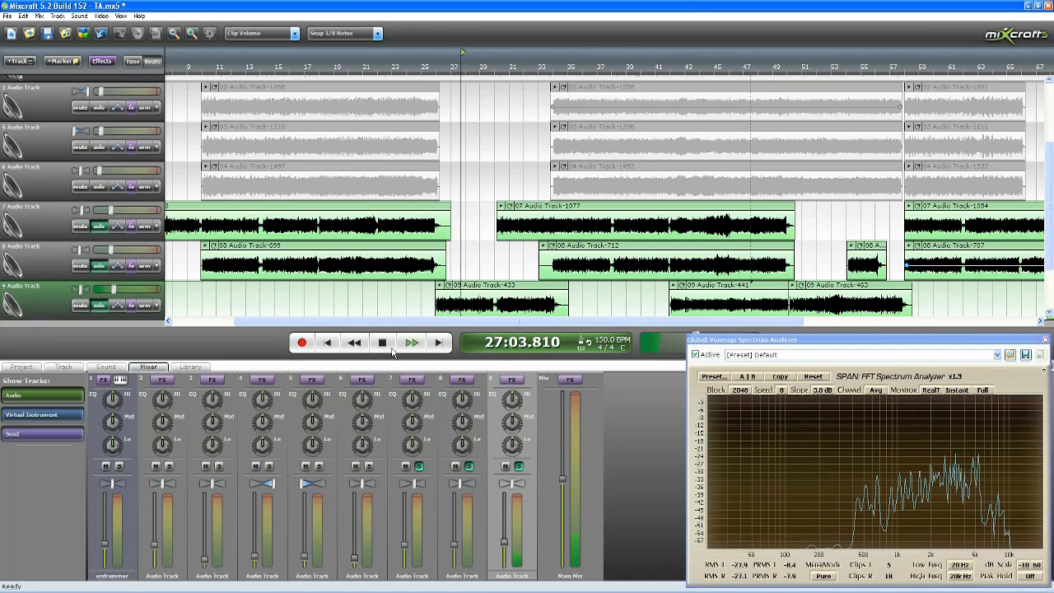
pyautogui.click(383, 343)
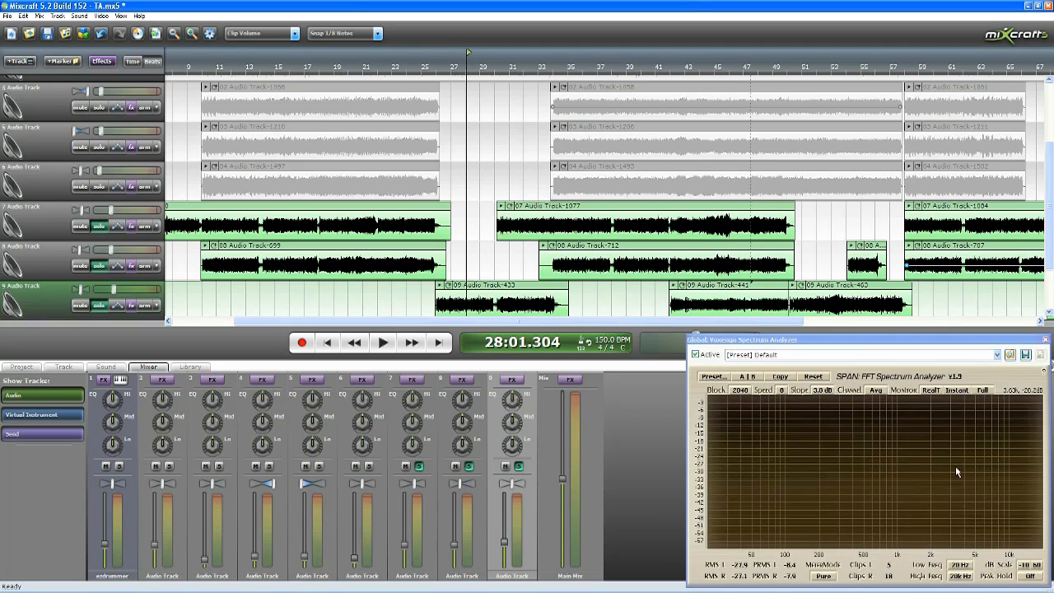
# Unsolo tracks 9, 8 and 7, and play the full mix from about bar 15 to check its spectrum.
pyautogui.click(99, 306)
pyautogui.click(98, 266)
pyautogui.click(98, 227)
pyautogui.click(282, 73)
pyautogui.click(392, 349)
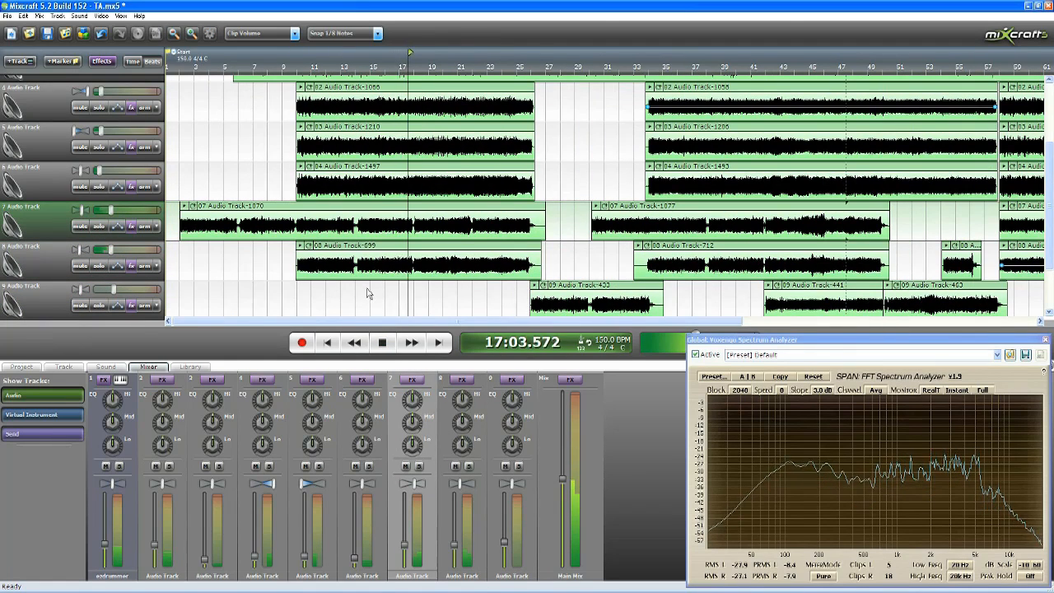
pyautogui.moveTo(1050, 173); pyautogui.dragTo(1051, 119)
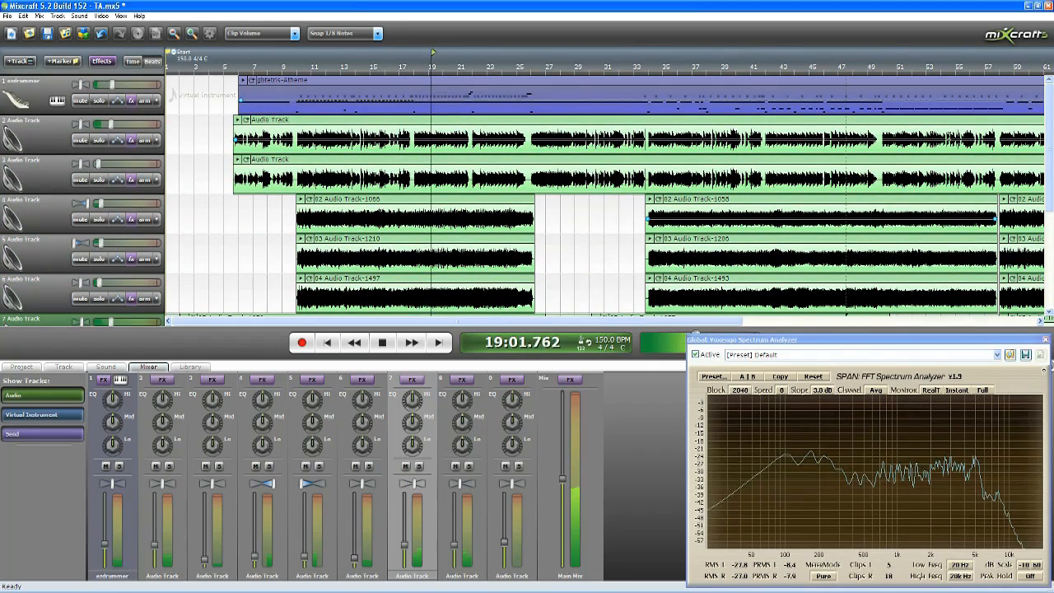
pyautogui.click(383, 343)
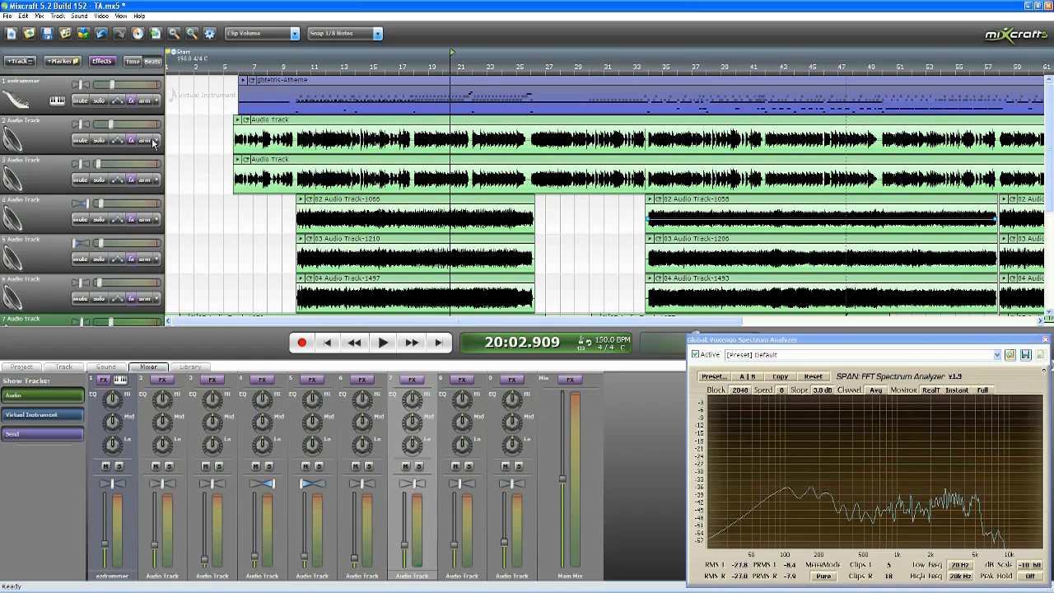
# Lower track 2's volume slightly and play the full mix to check its frequency balance.
pyautogui.moveTo(113, 125); pyautogui.dragTo(107, 125)
pyautogui.click(381, 343)
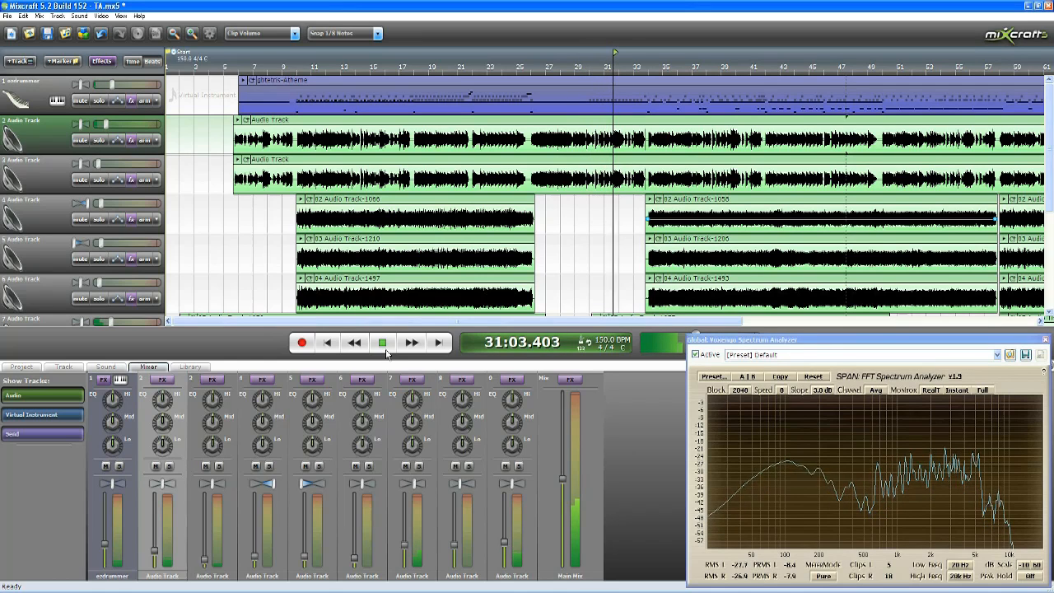
pyautogui.click(384, 344)
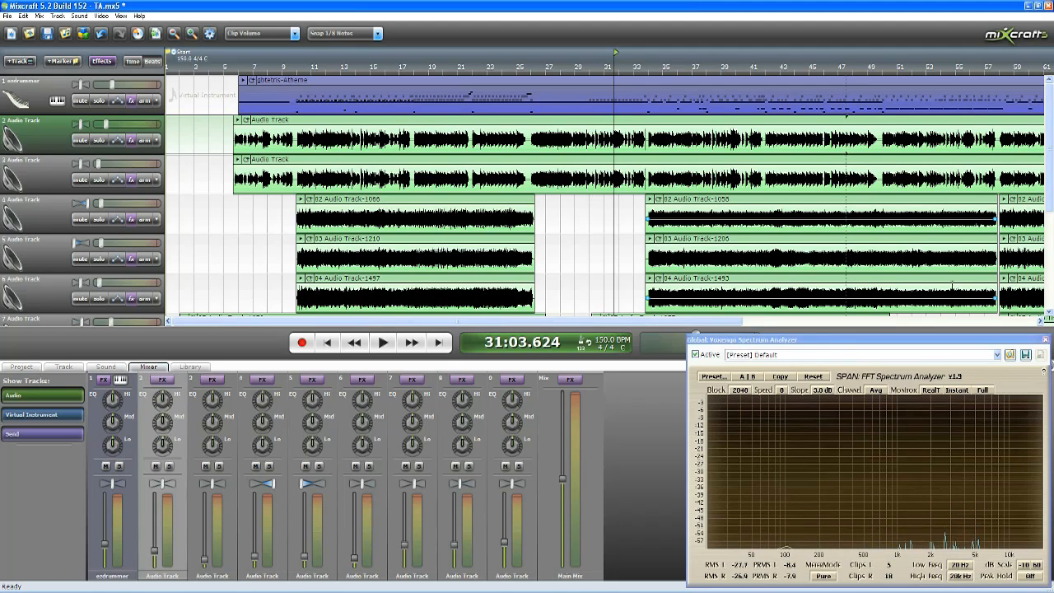
pyautogui.scroll(-1, 1044, 262)
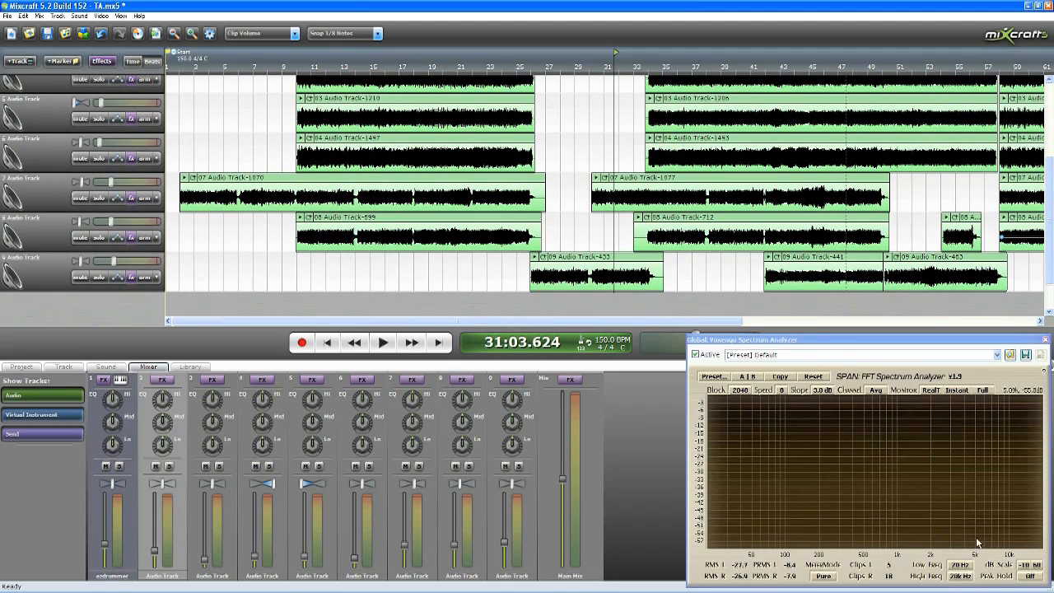
pyautogui.click(383, 343)
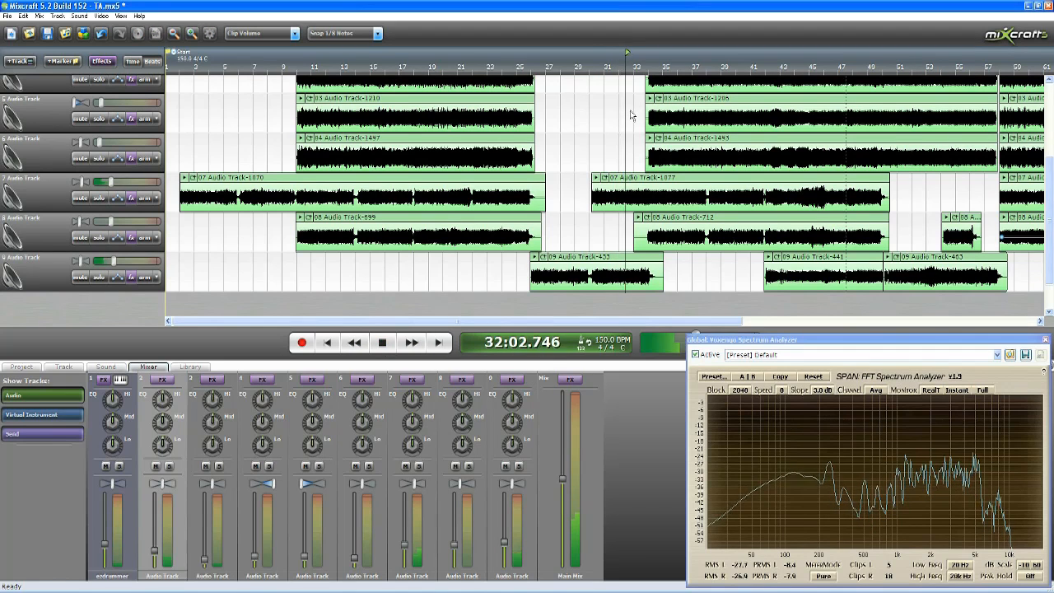
pyautogui.press('space')
# Move the spectrum analyzer off the master volume, play the mix with the master raised, and return the master volume to its former level.
pyautogui.moveTo(725, 340); pyautogui.dragTo(290, 76)
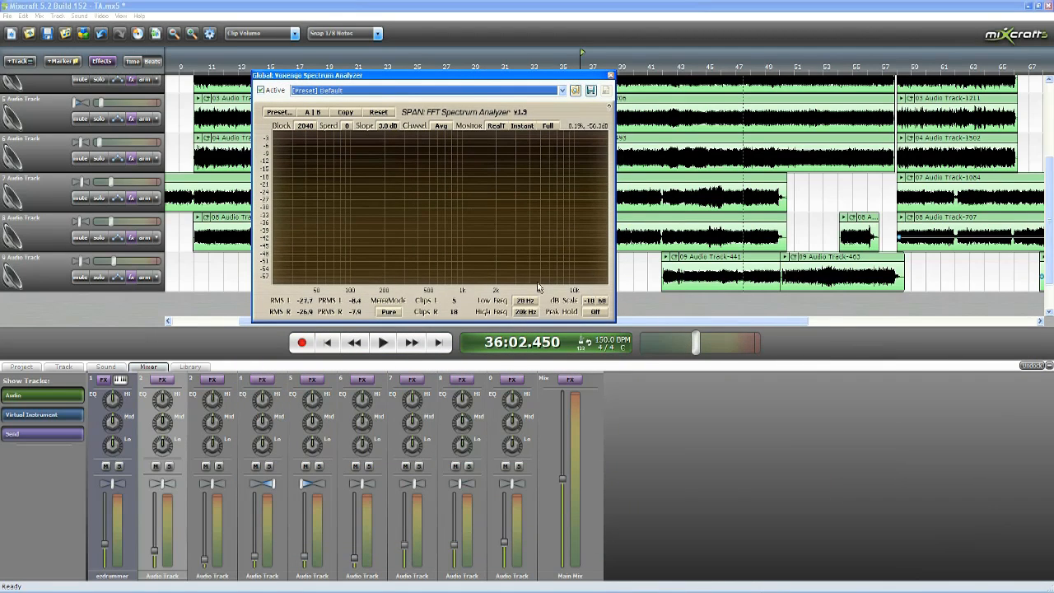
pyautogui.click(383, 342)
pyautogui.moveTo(692, 346); pyautogui.dragTo(731, 346)
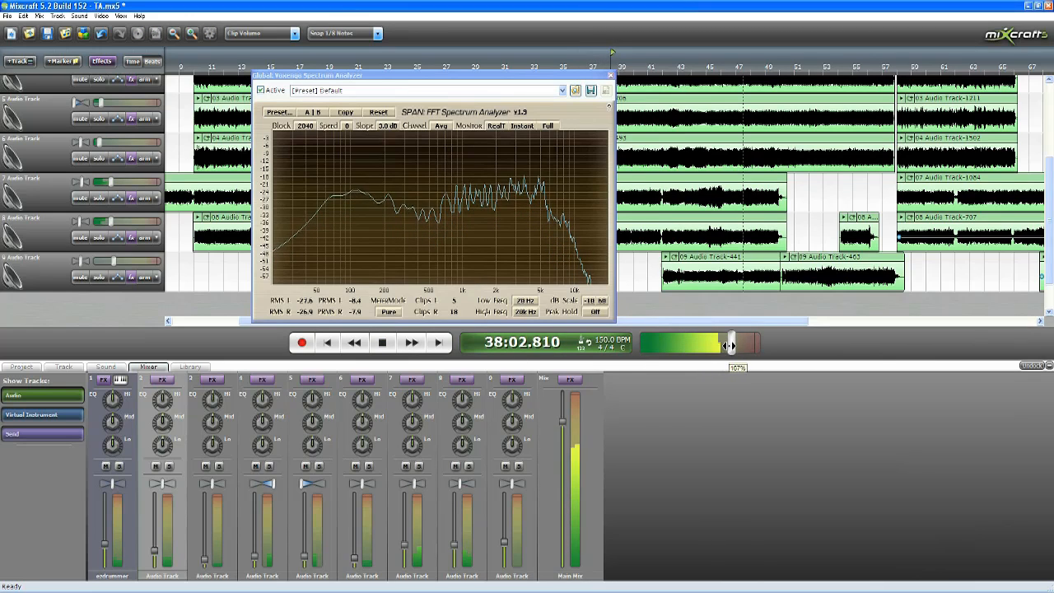
pyautogui.press('space')
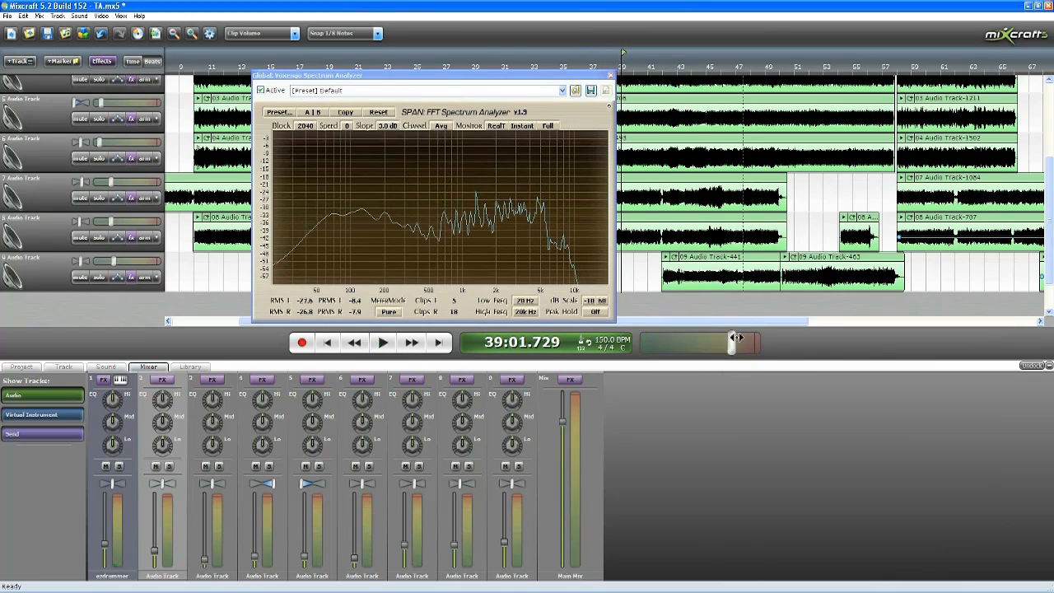
pyautogui.moveTo(732, 345); pyautogui.dragTo(697, 345)
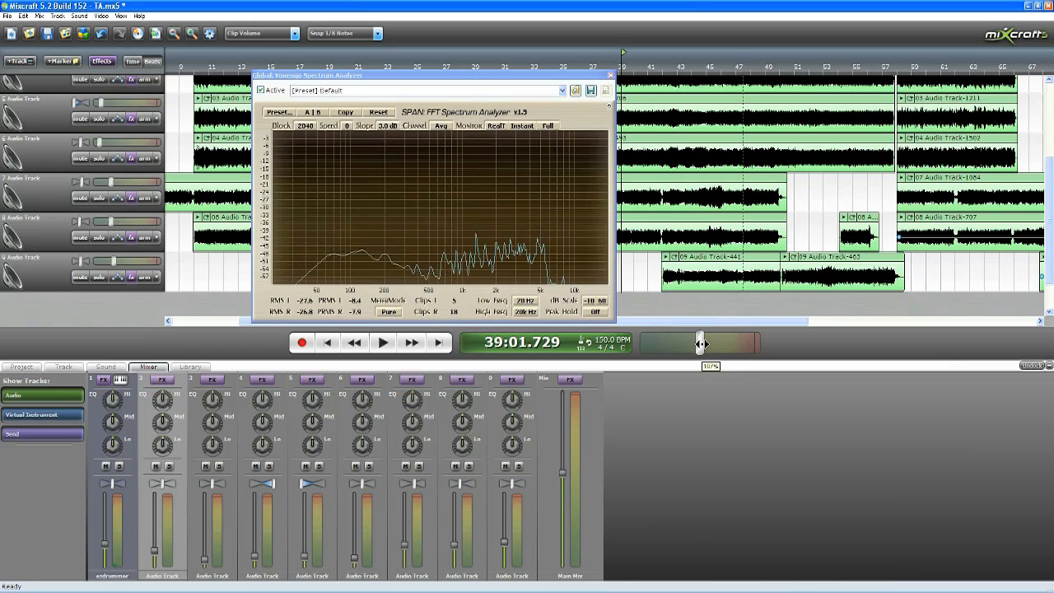
# Close the spectrum analyzer and place the playhead at about bar 22.
pyautogui.click(611, 76)
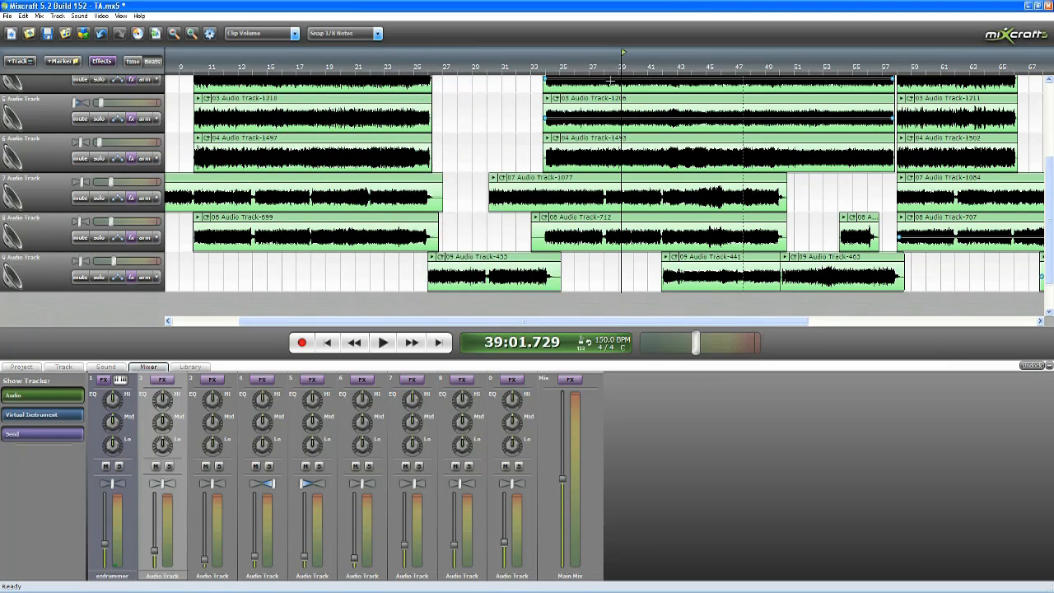
pyautogui.moveTo(1052, 194); pyautogui.dragTo(1036, 114)
pyautogui.scroll(-2, 663, 209)
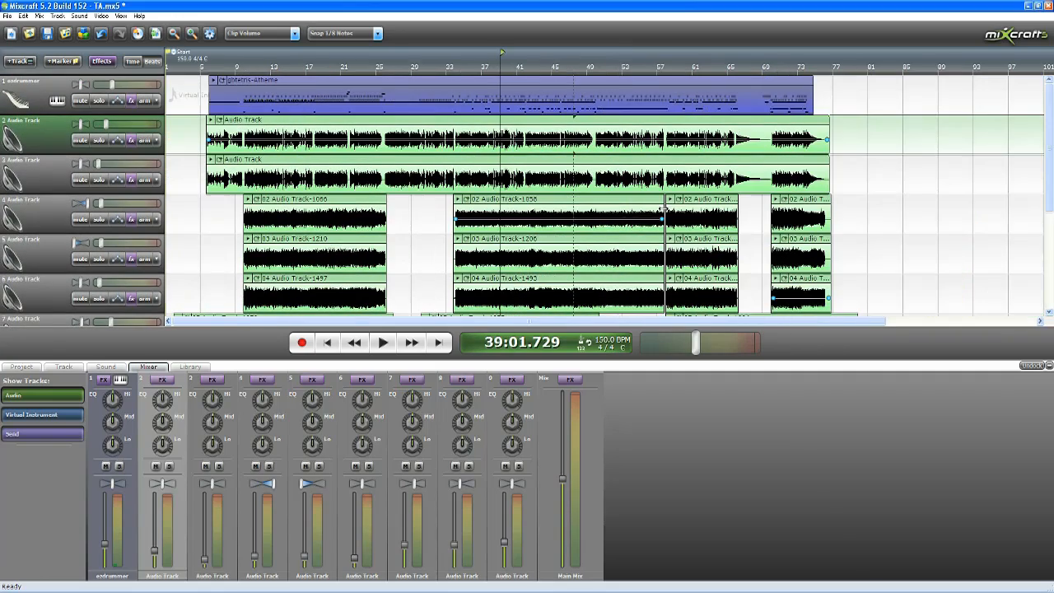
pyautogui.moveTo(1049, 150); pyautogui.dragTo(1032, 216)
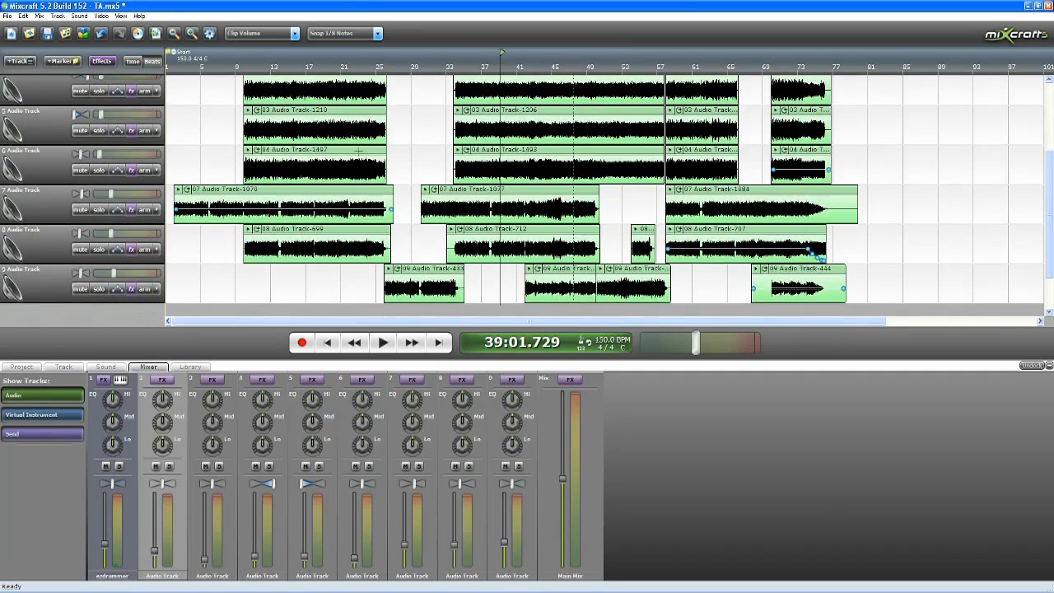
pyautogui.click(352, 63)
pyautogui.scroll(3, 439, 167)
pyautogui.scroll(-2, 439, 168)
pyautogui.scroll(-1, 439, 169)
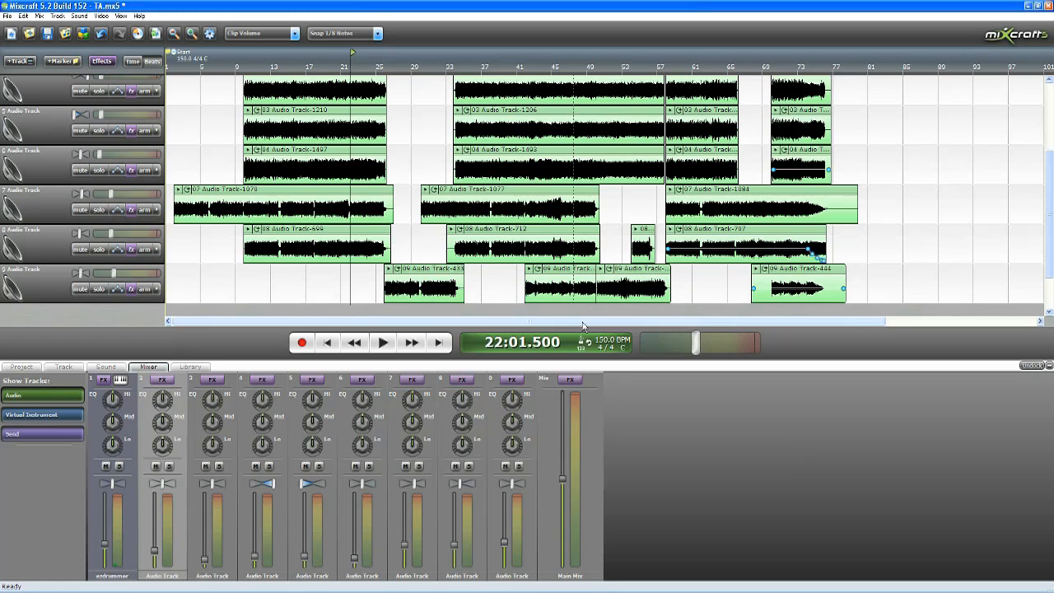
pyautogui.scroll(1, 1051, 237)
pyautogui.moveTo(1051, 237); pyautogui.dragTo(1048, 246)
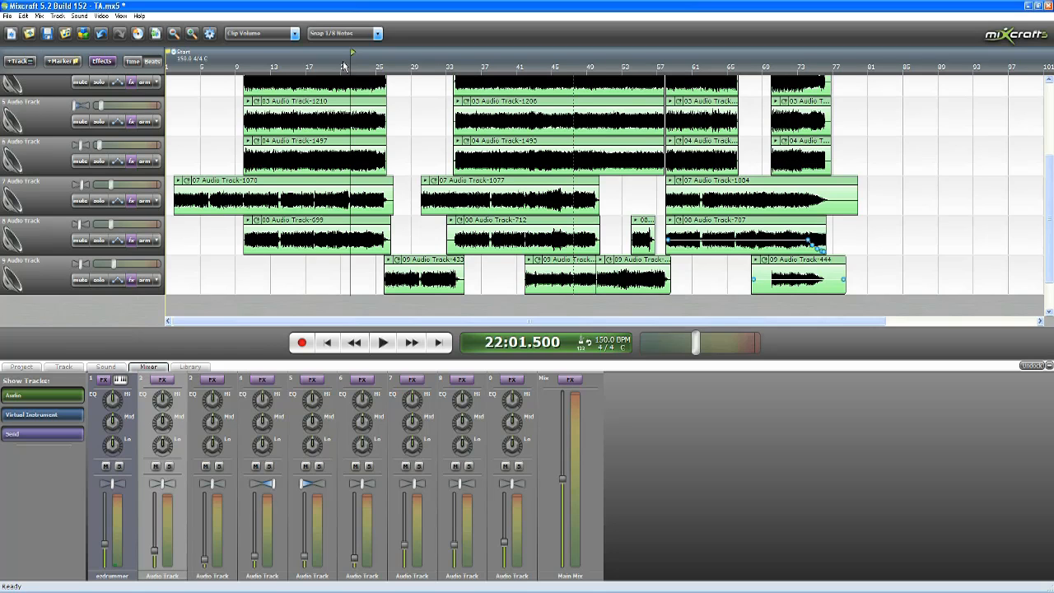
# Reopen the Voxengo Spectrum Analyzer from the project's global effects and place its window clear of the tracks' left portion.
pyautogui.click(21, 367)
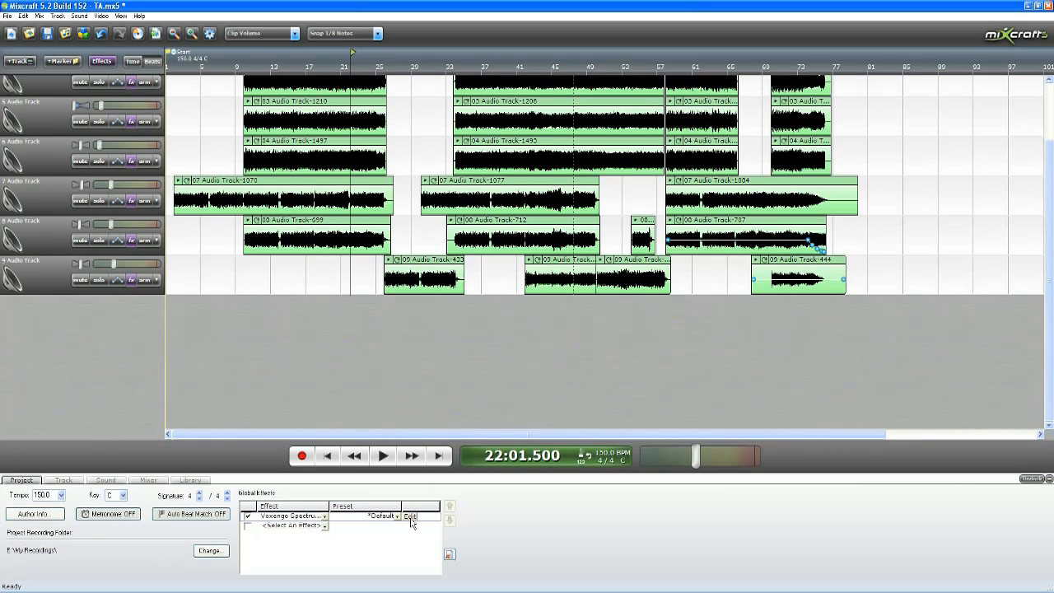
pyautogui.click(410, 517)
pyautogui.moveTo(482, 180); pyautogui.dragTo(803, 313)
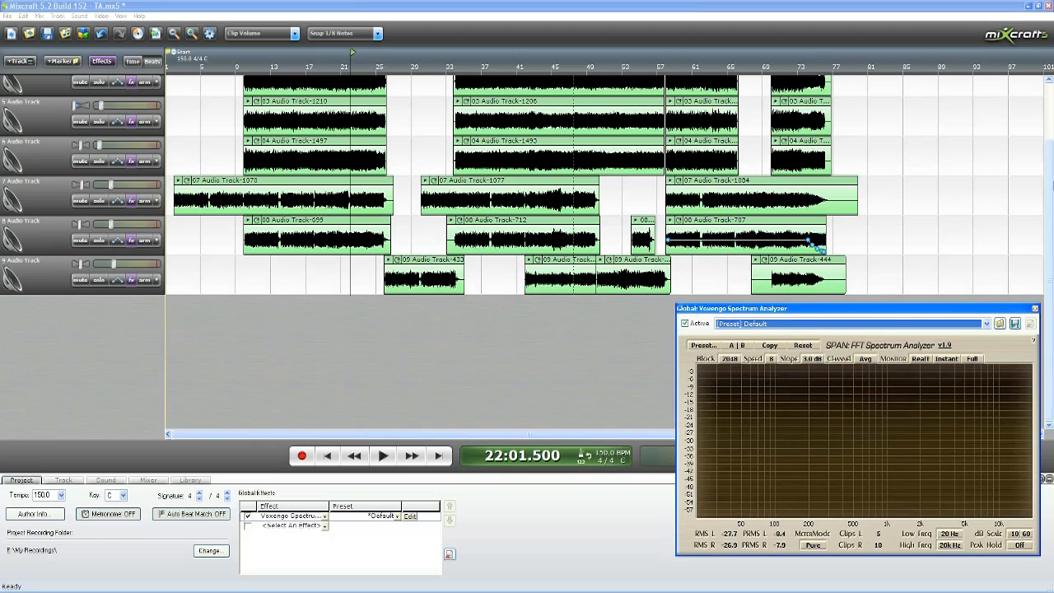
# Play the full mix from about bar 36 and examine its overall frequency spectrum.
pyautogui.scroll(3, 1040, 157)
pyautogui.scroll(1, 1040, 157)
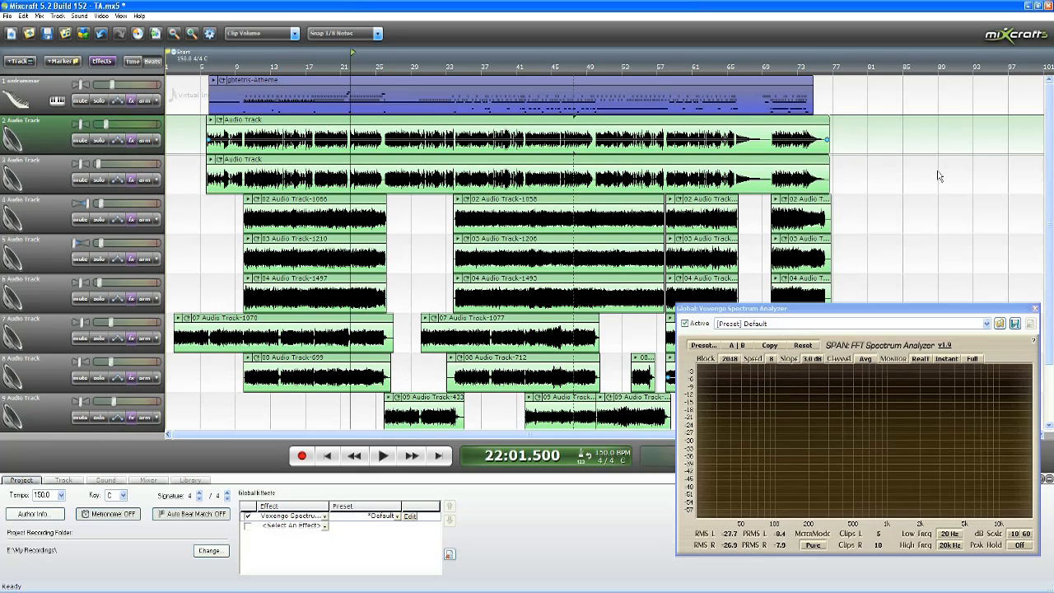
pyautogui.scroll(2, 862, 201)
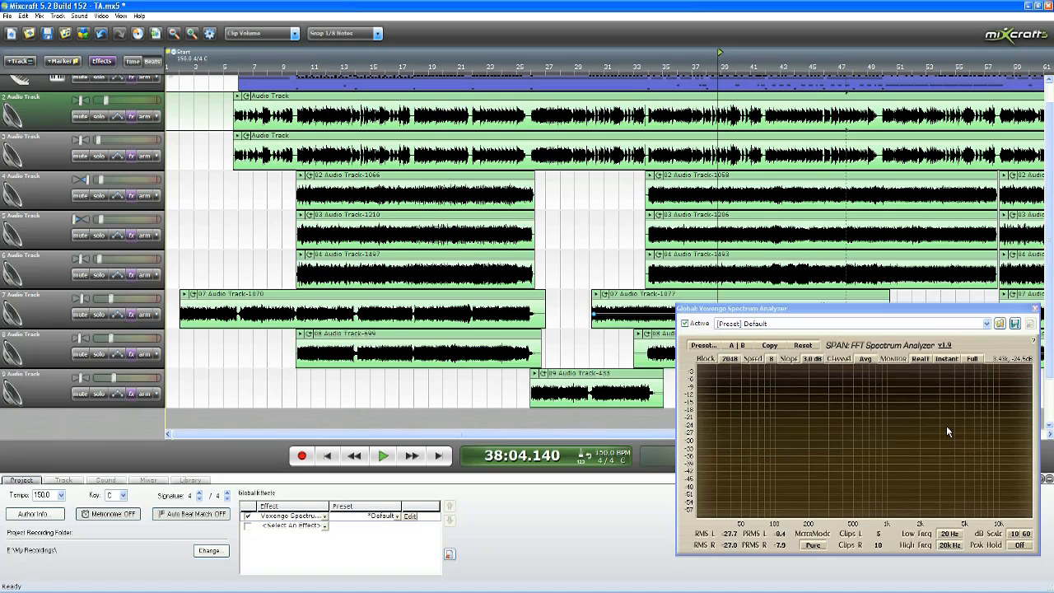
pyautogui.moveTo(1050, 254); pyautogui.dragTo(1050, 235)
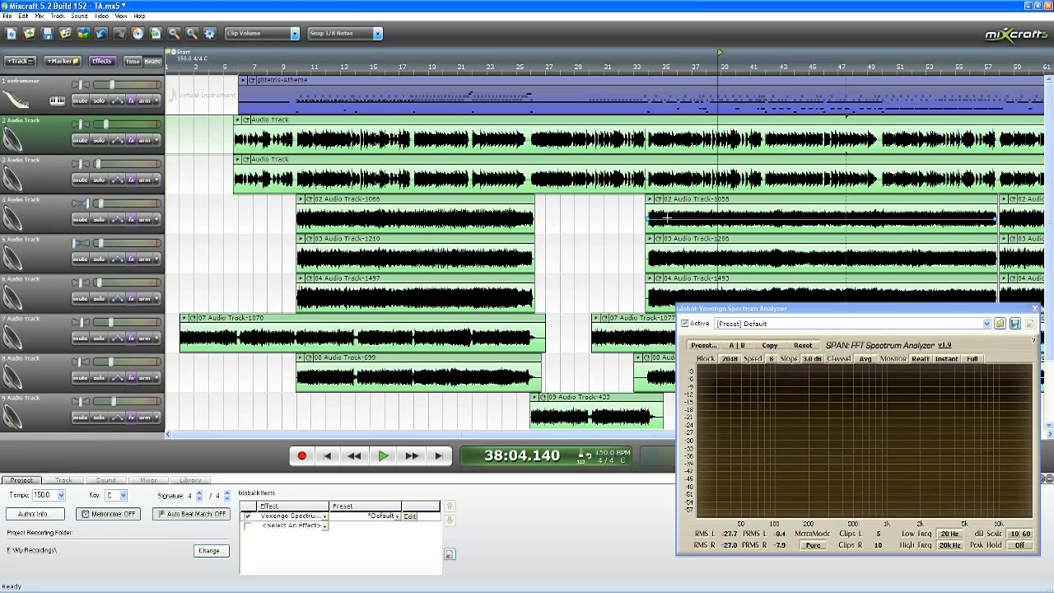
pyautogui.scroll(-3, 664, 217)
pyautogui.scroll(3, 662, 217)
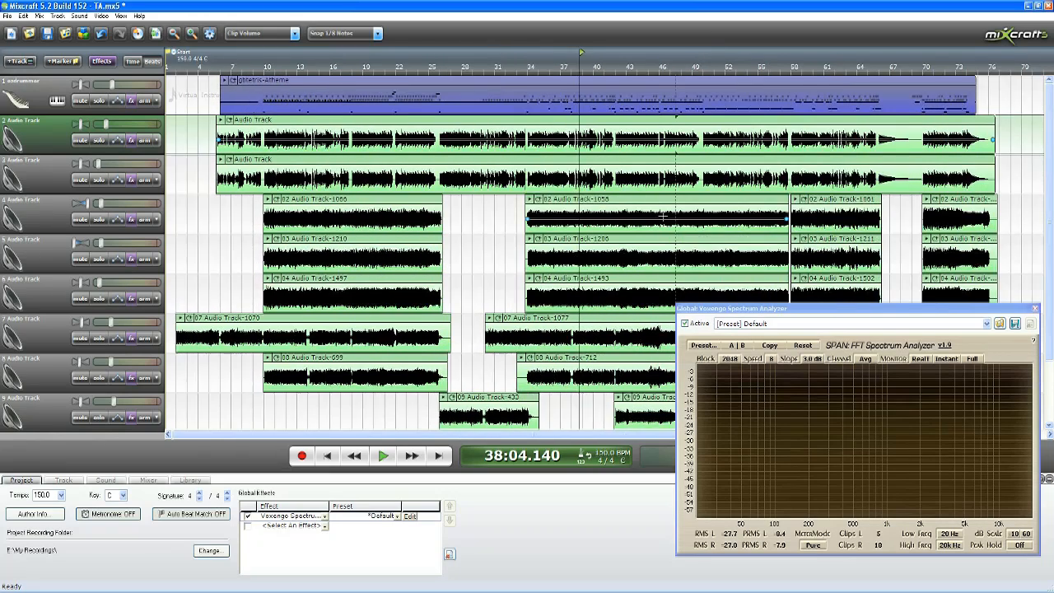
pyautogui.scroll(-1, 671, 236)
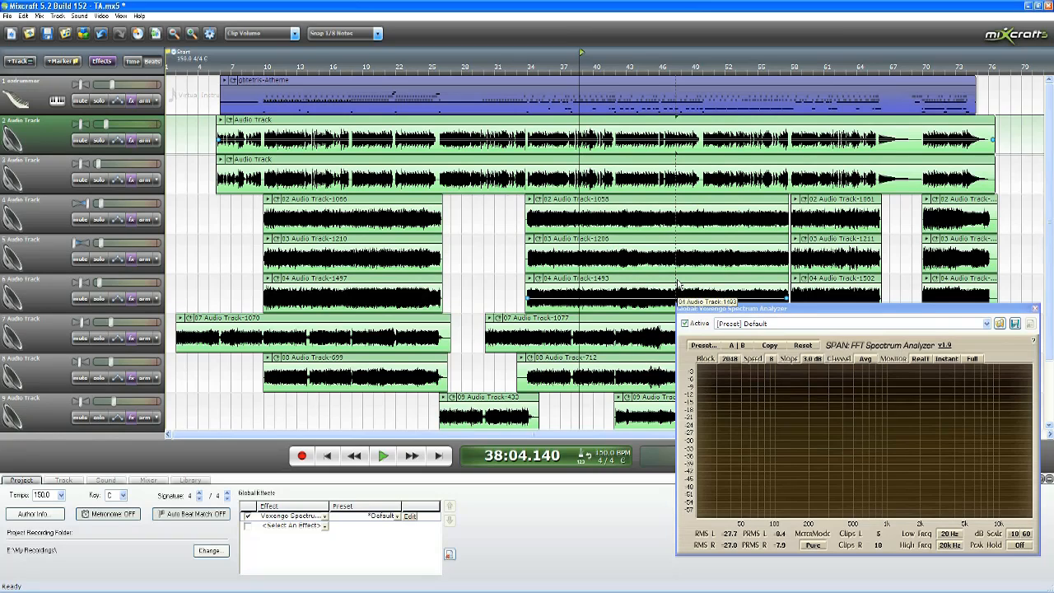
pyautogui.click(555, 65)
pyautogui.click(383, 455)
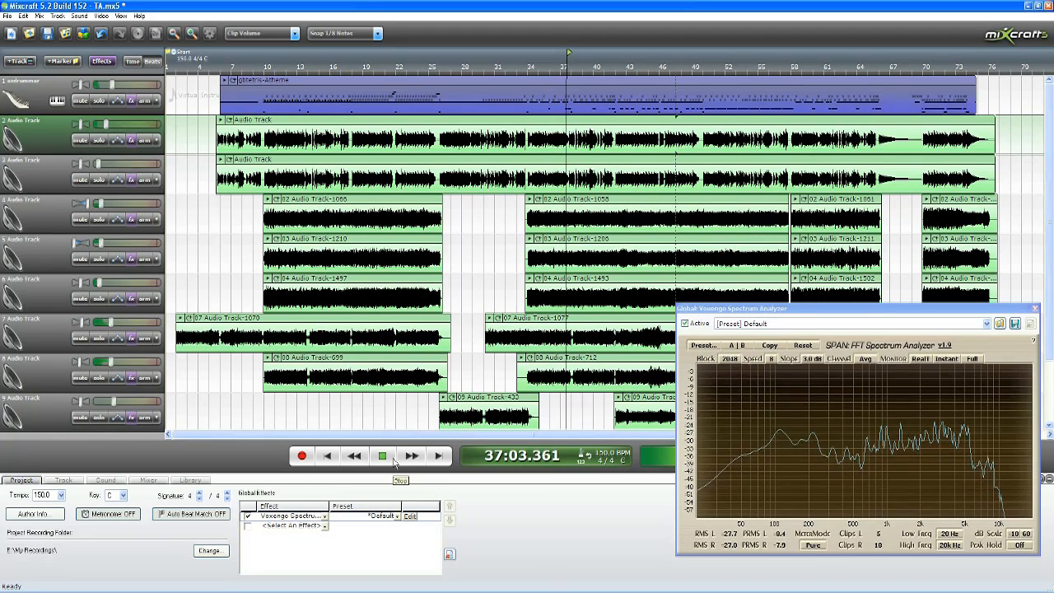
pyautogui.click(392, 460)
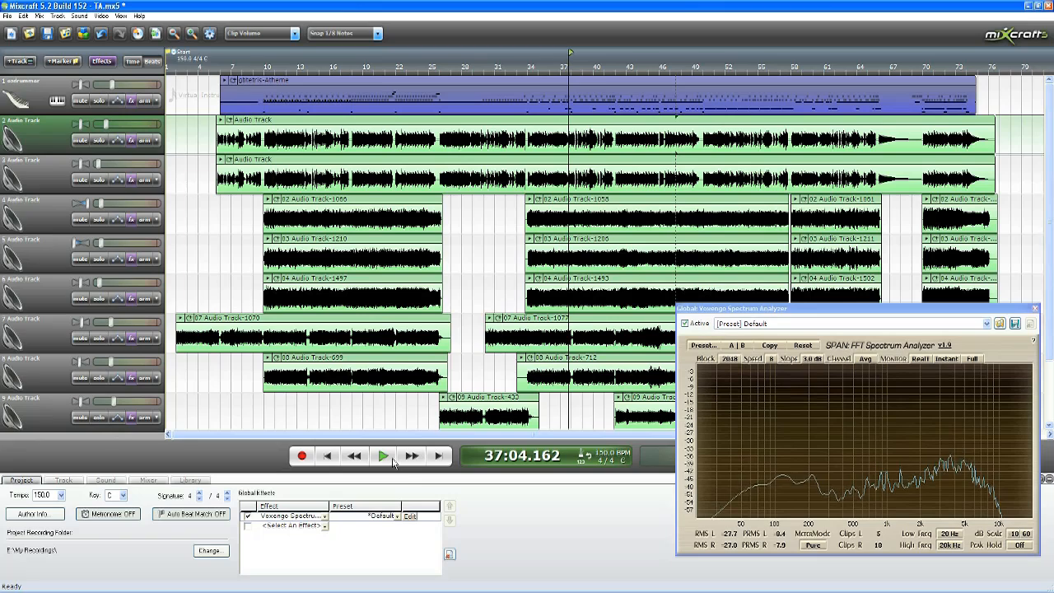